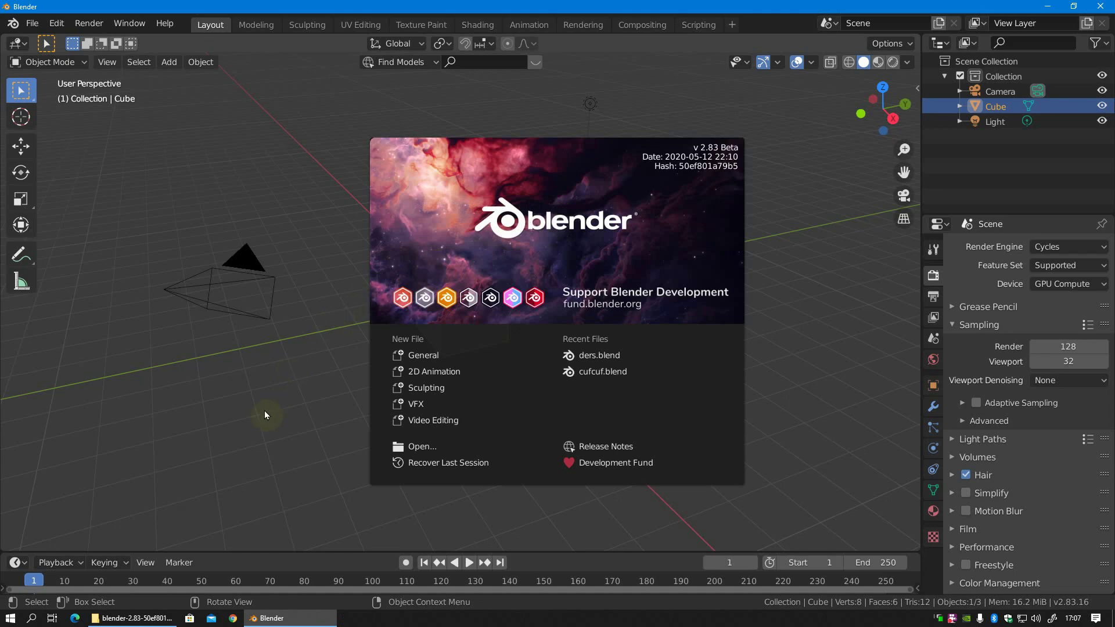
# - Launch MakeHuman Community from the Windows Start menu with its default human
pyautogui.click(10, 617)
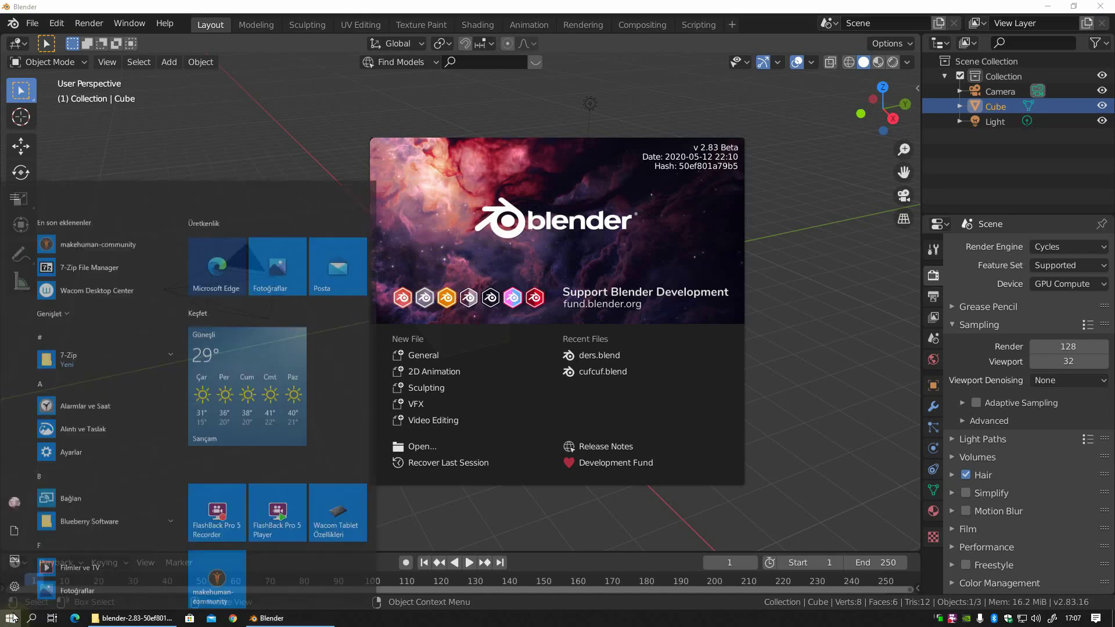
pyautogui.click(109, 198)
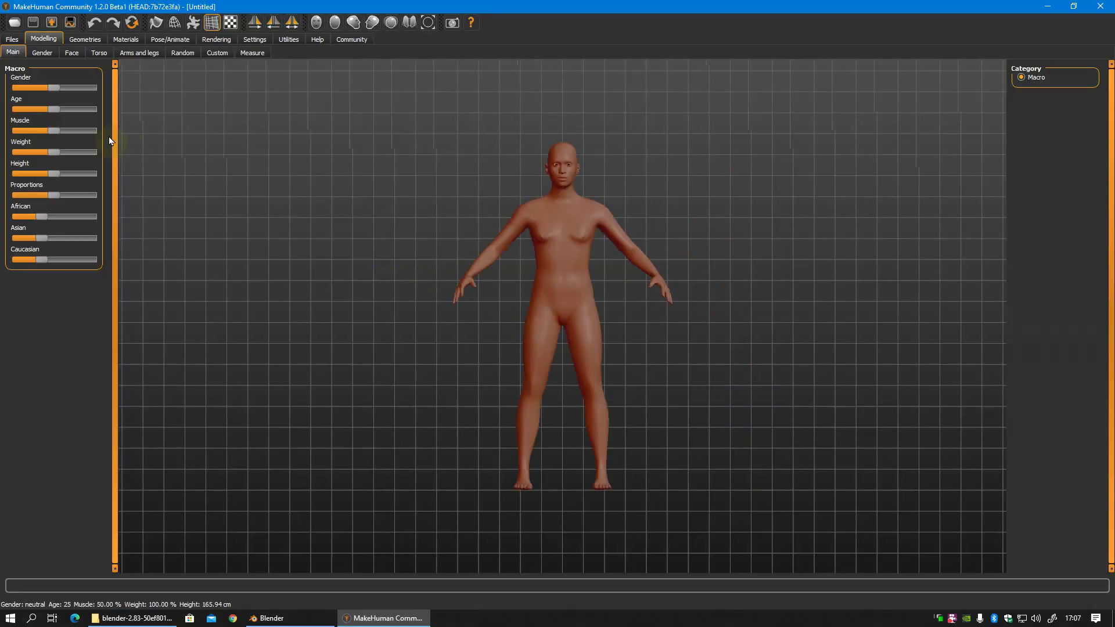
# - Make the figure fully male and dress him in Fedora, Male casualsuit02 and Shoes06
pyautogui.moveTo(52, 88); pyautogui.dragTo(93, 90)
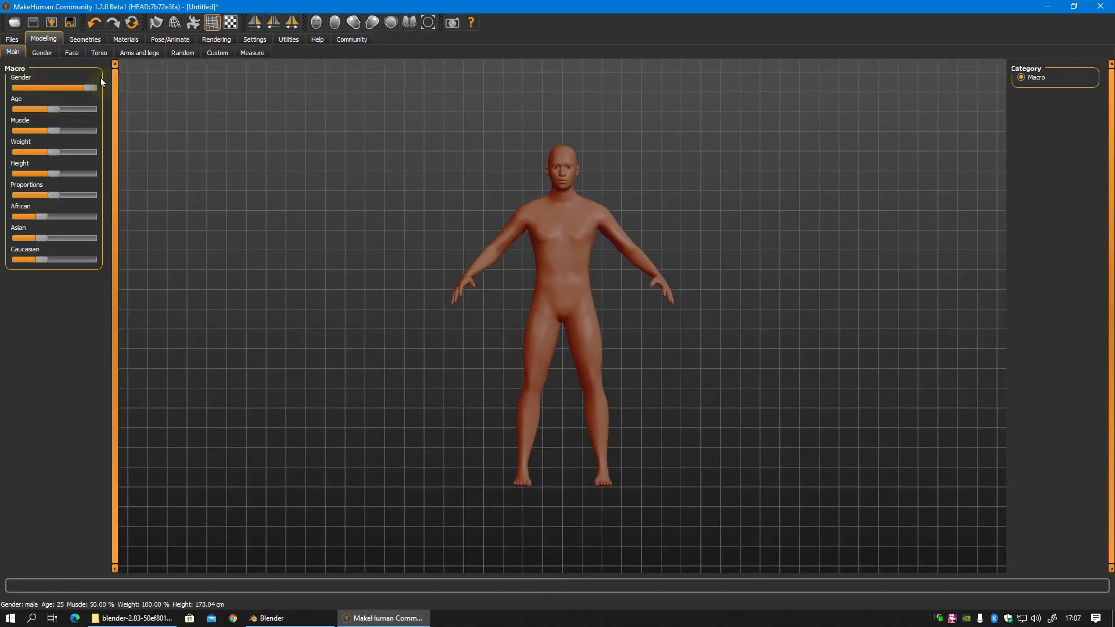
pyautogui.click(84, 43)
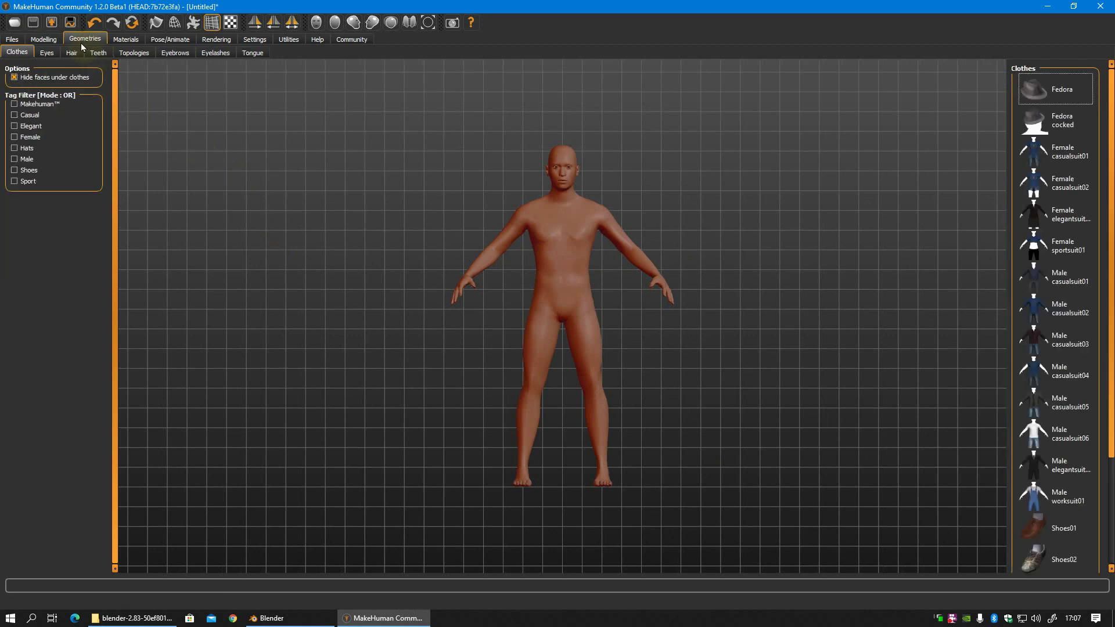
pyautogui.click(1054, 90)
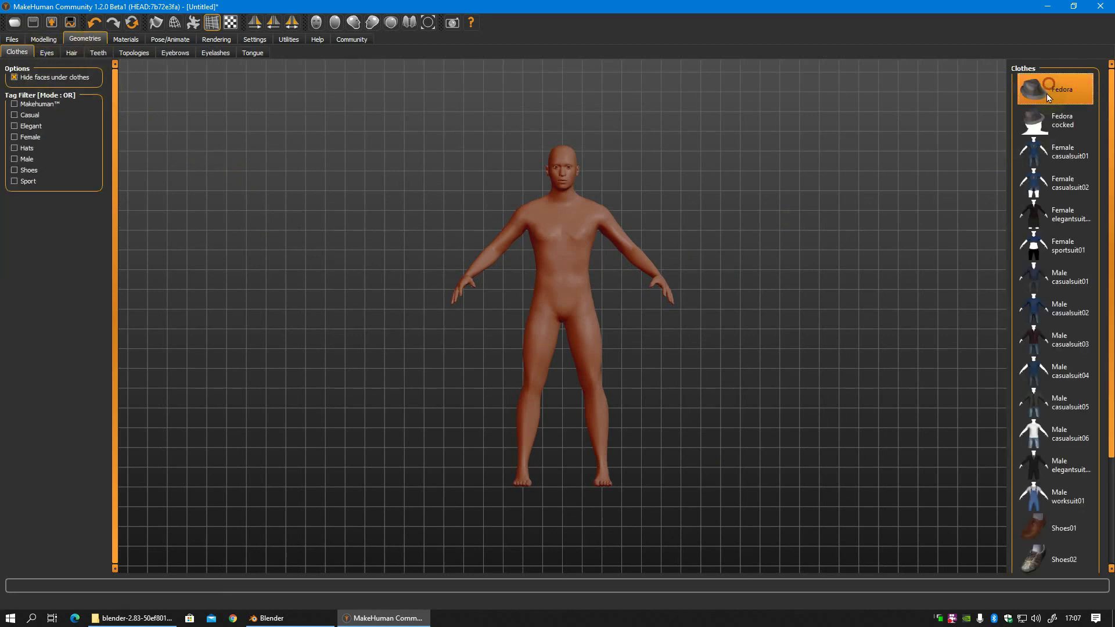
pyautogui.click(1054, 316)
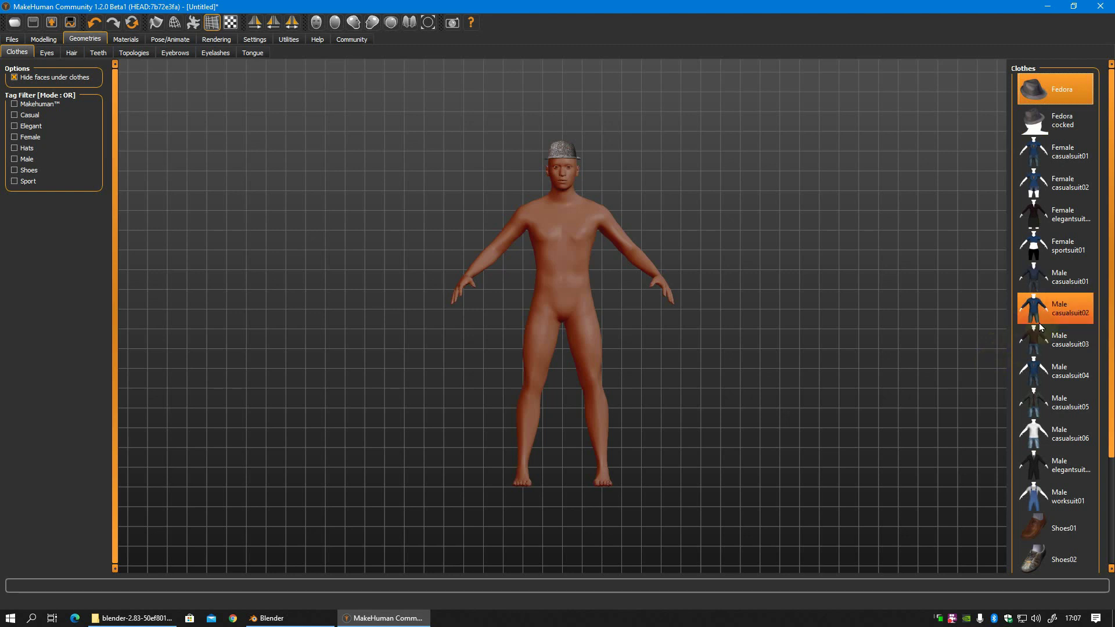
pyautogui.scroll(-1, 1112, 471)
pyautogui.scroll(-4, 1111, 472)
pyautogui.click(1054, 545)
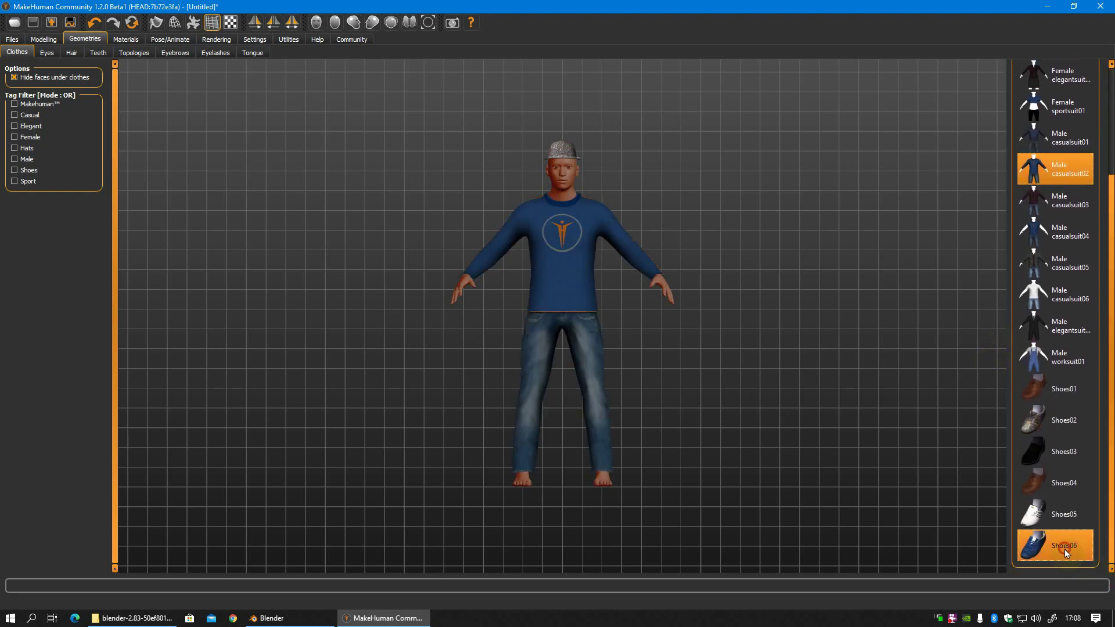
pyautogui.click(163, 44)
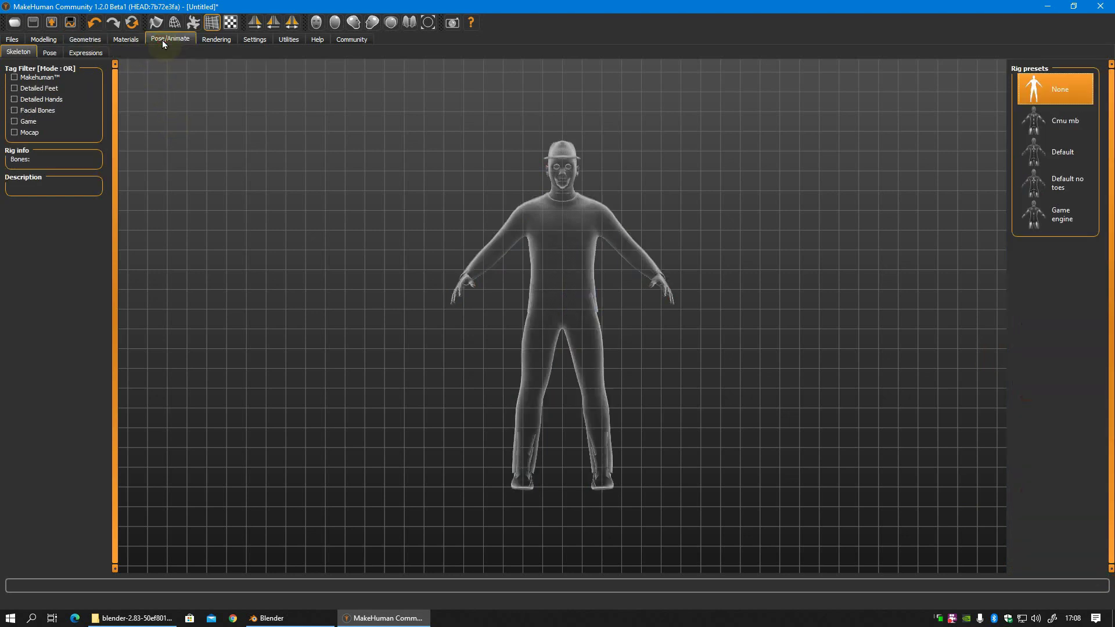
# - Rig the figure with the Game engine skeleton and choose Filmbox (fbx) export
pyautogui.click(1062, 219)
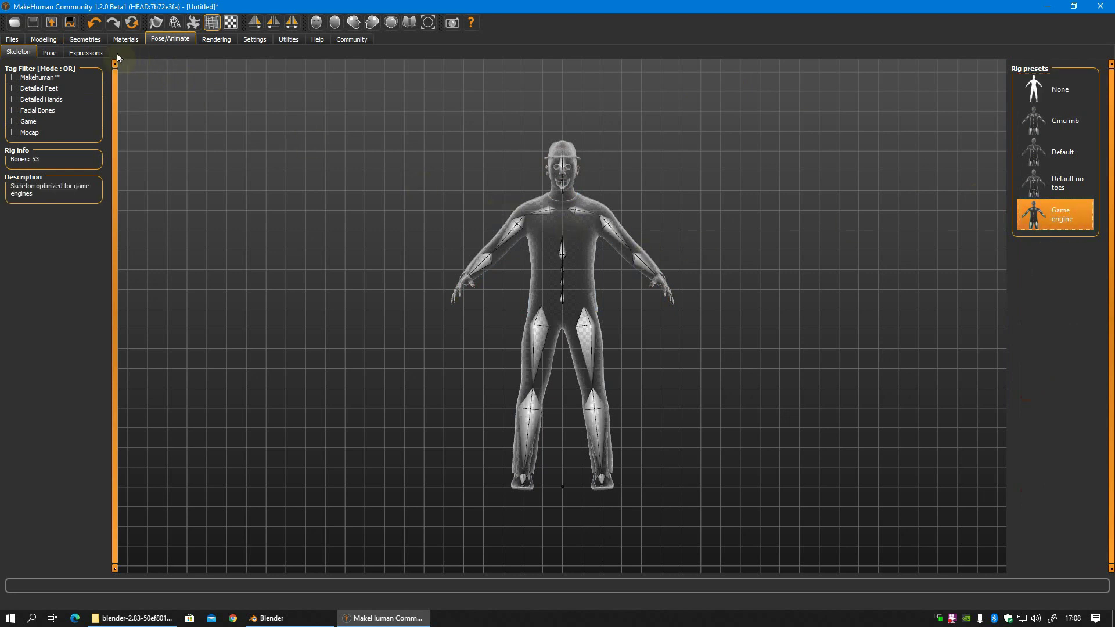
pyautogui.click(11, 40)
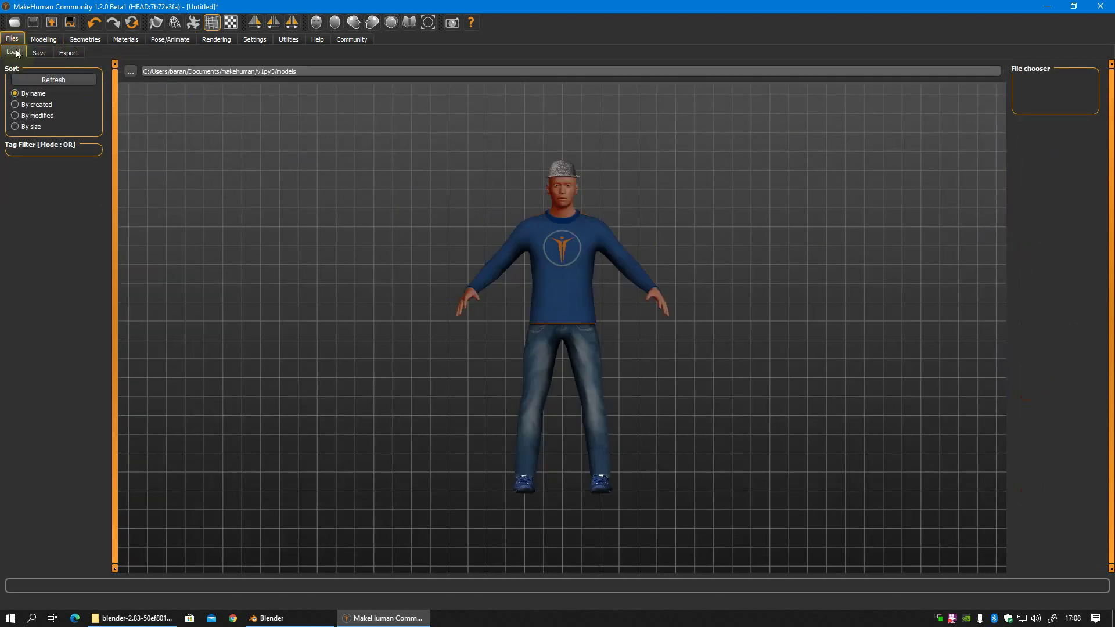
pyautogui.click(69, 53)
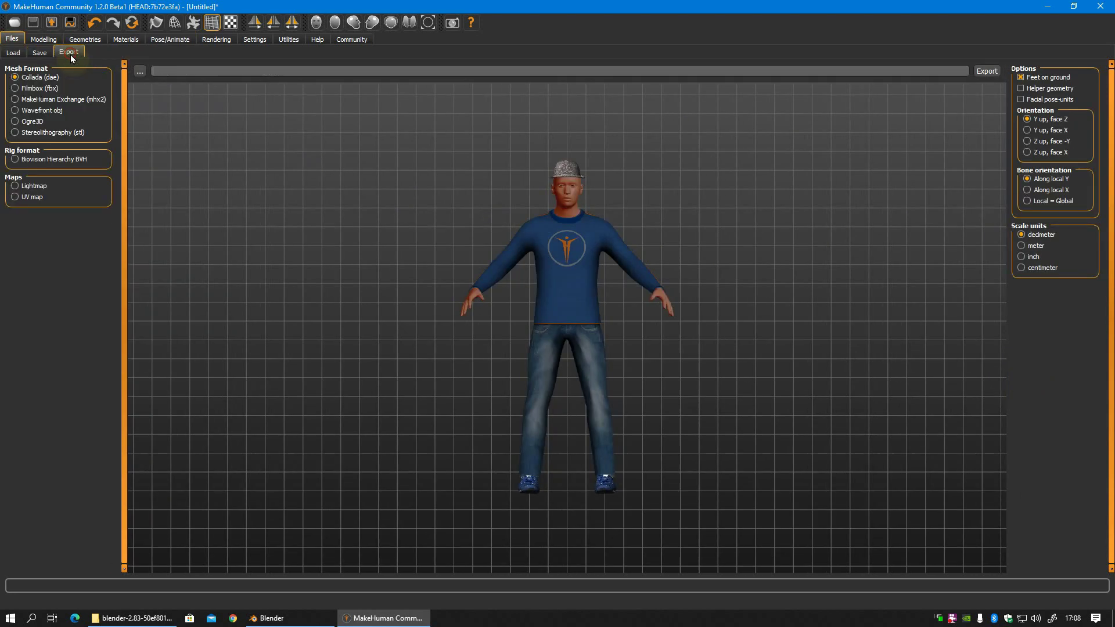
pyautogui.click(15, 89)
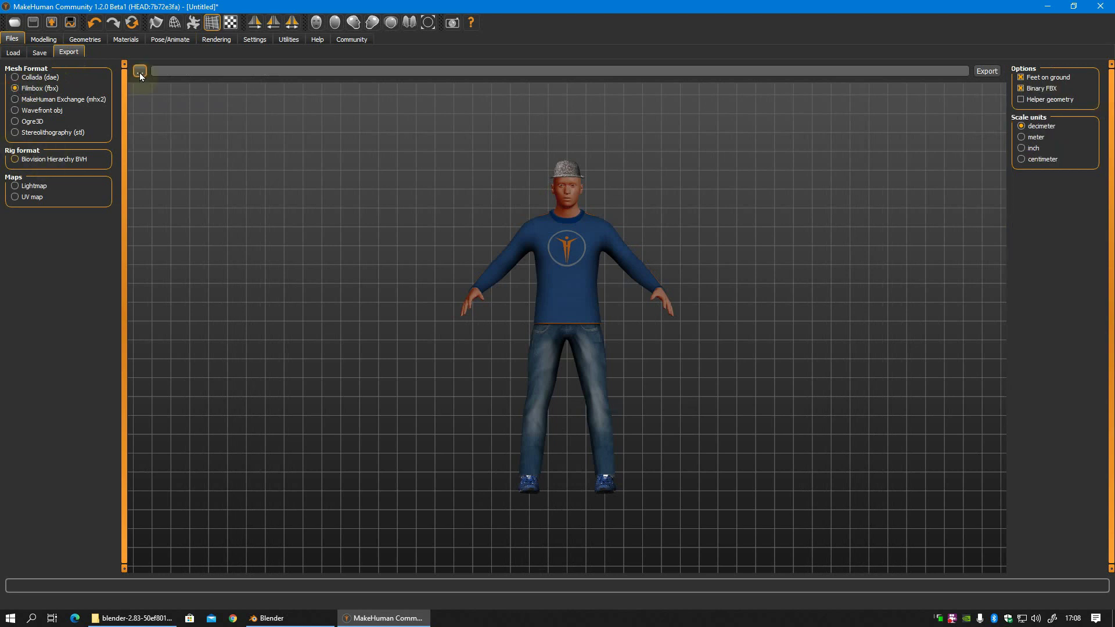
# - Export the figure to the Desktop as adam.fbx and switch to Blender
pyautogui.click(140, 72)
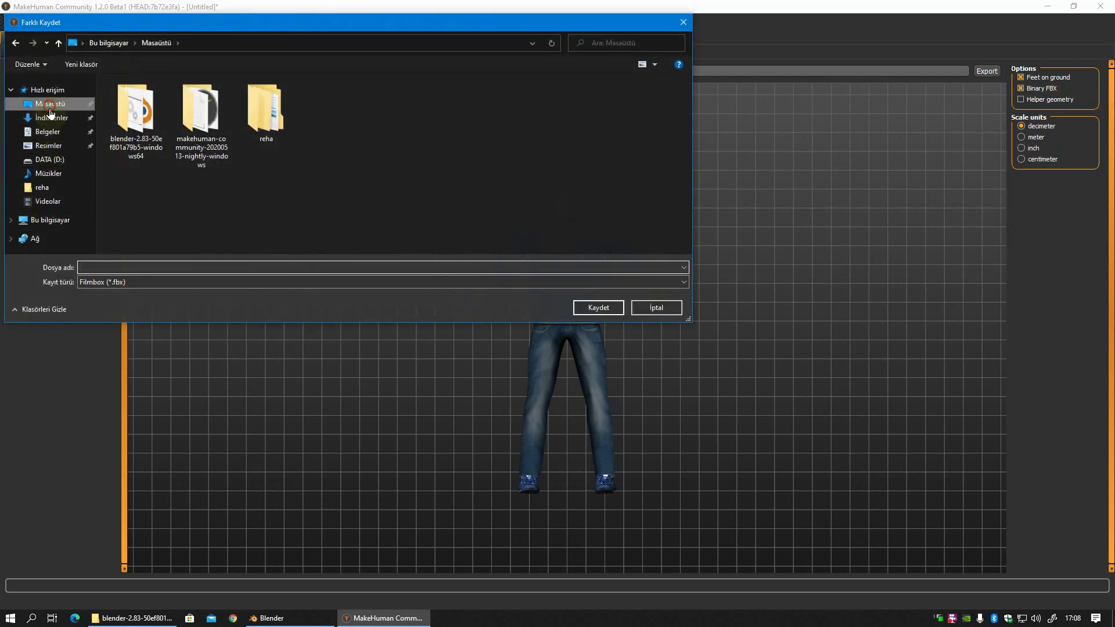
pyautogui.click(124, 262)
pyautogui.write('dam')
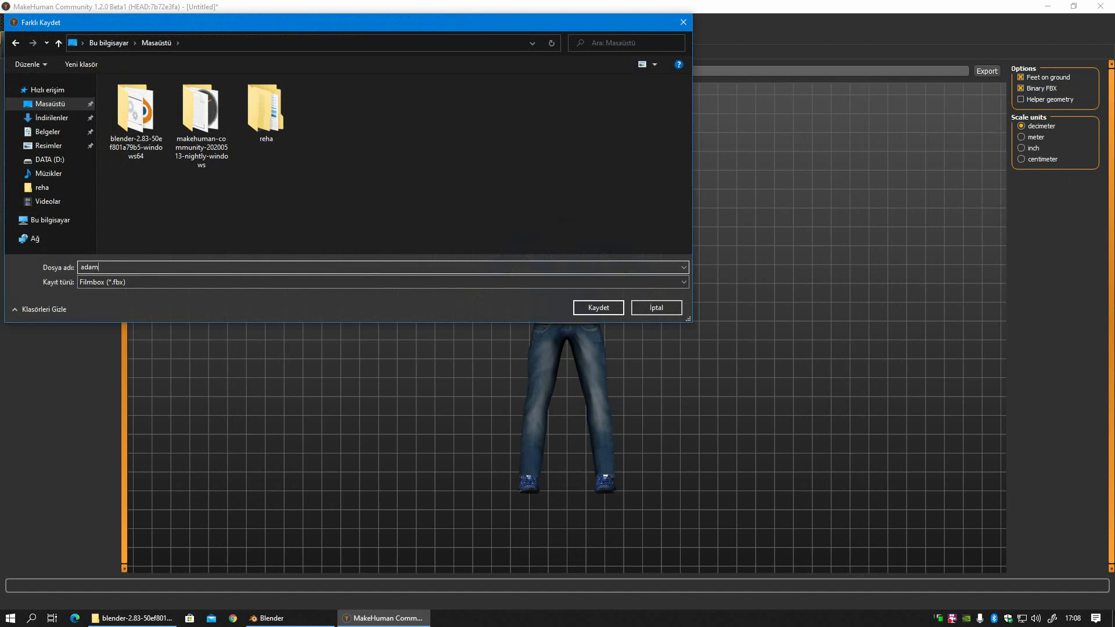
pyautogui.click(601, 307)
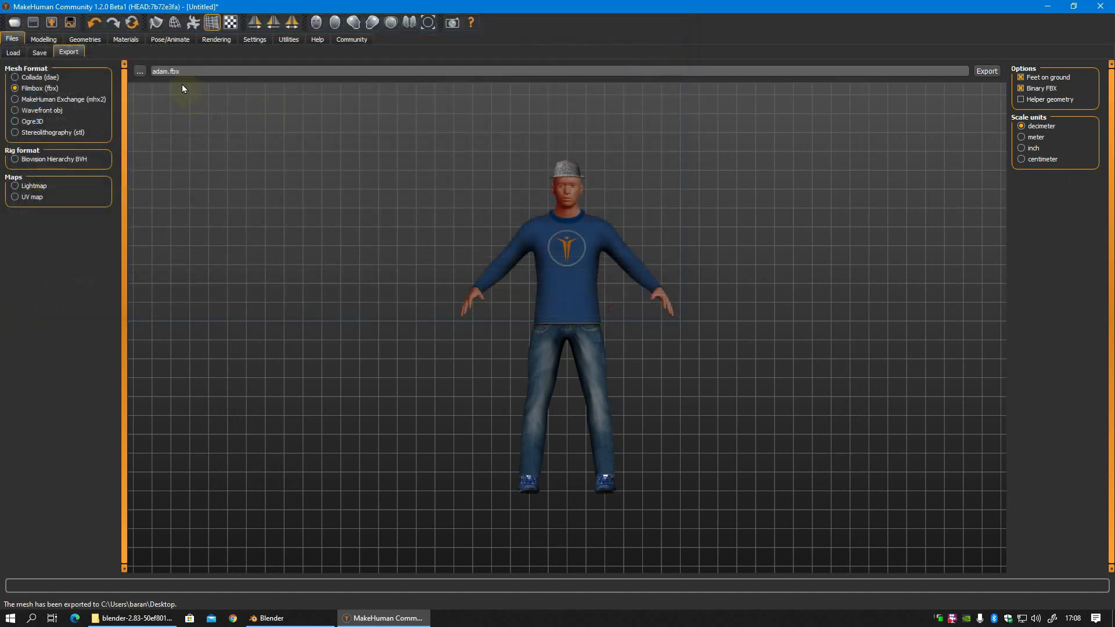
pyautogui.hotkey('alt', 'Tab')
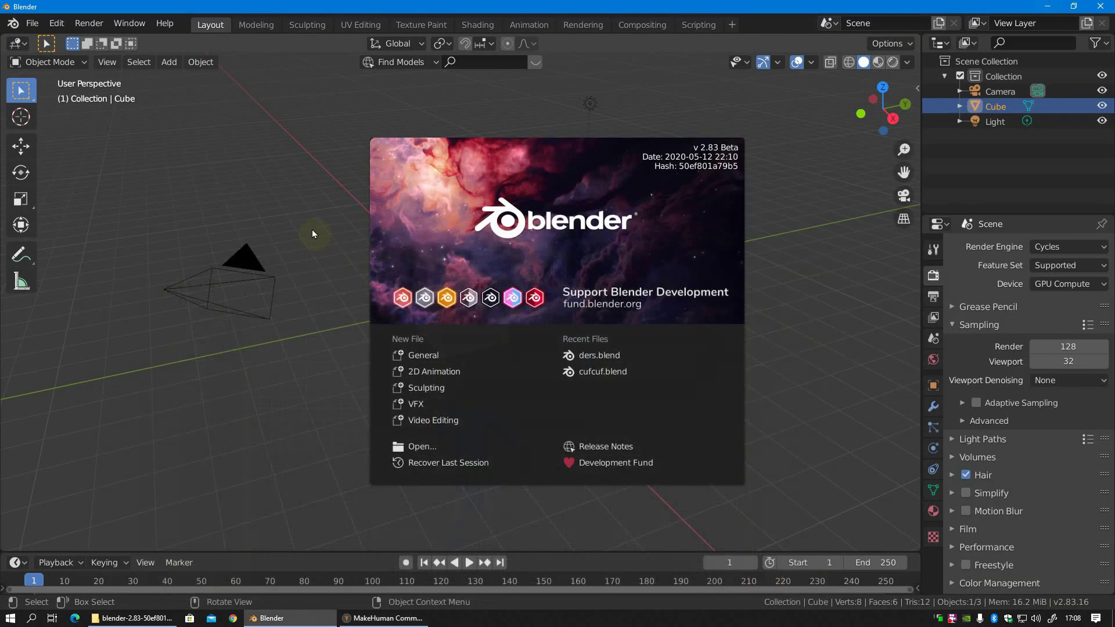
# - Dismiss the splash screen and delete the default cube
pyautogui.click(312, 229)
pyautogui.press('x')
pyautogui.click(461, 309)
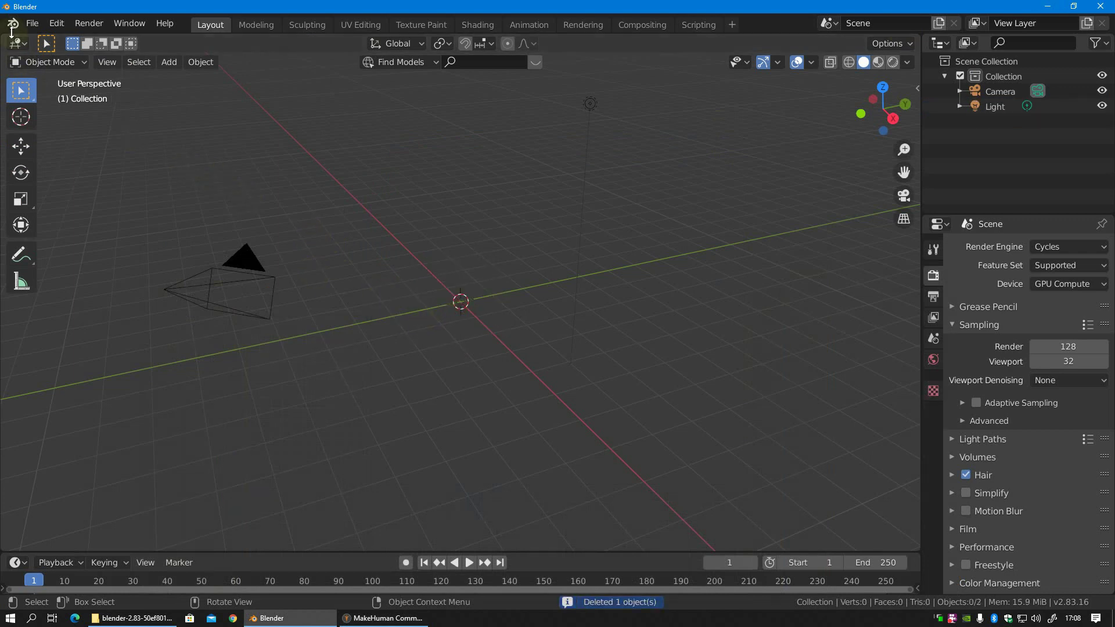
# - Import adam.fbx from the Desktop and view it in Material Preview shading
pyautogui.click(32, 23)
pyautogui.moveTo(55, 225)
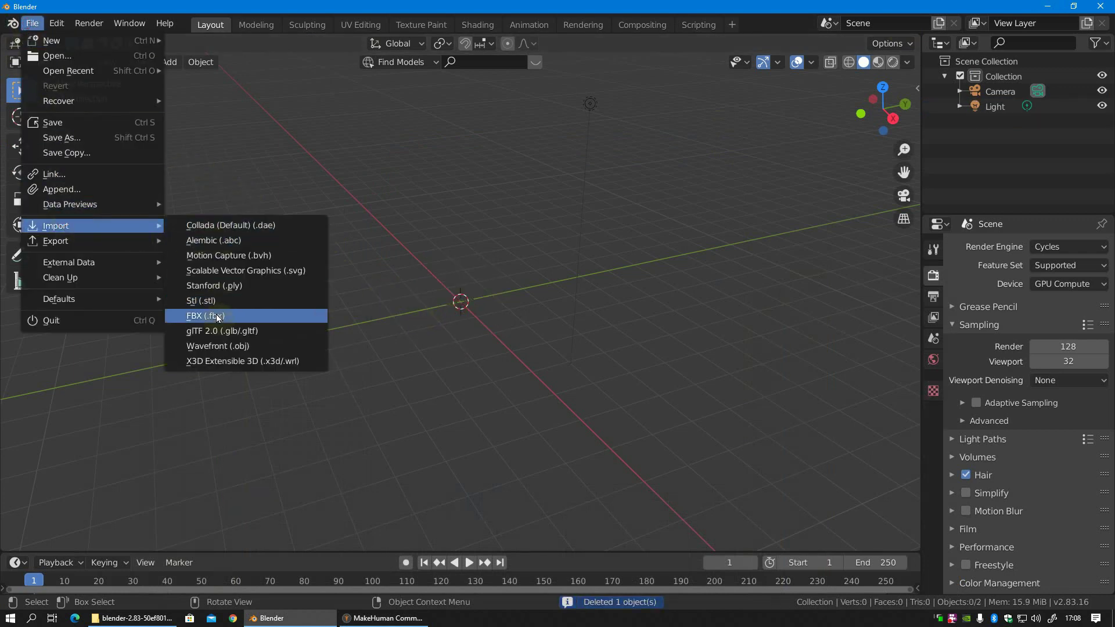
pyautogui.click(218, 317)
pyautogui.click(406, 220)
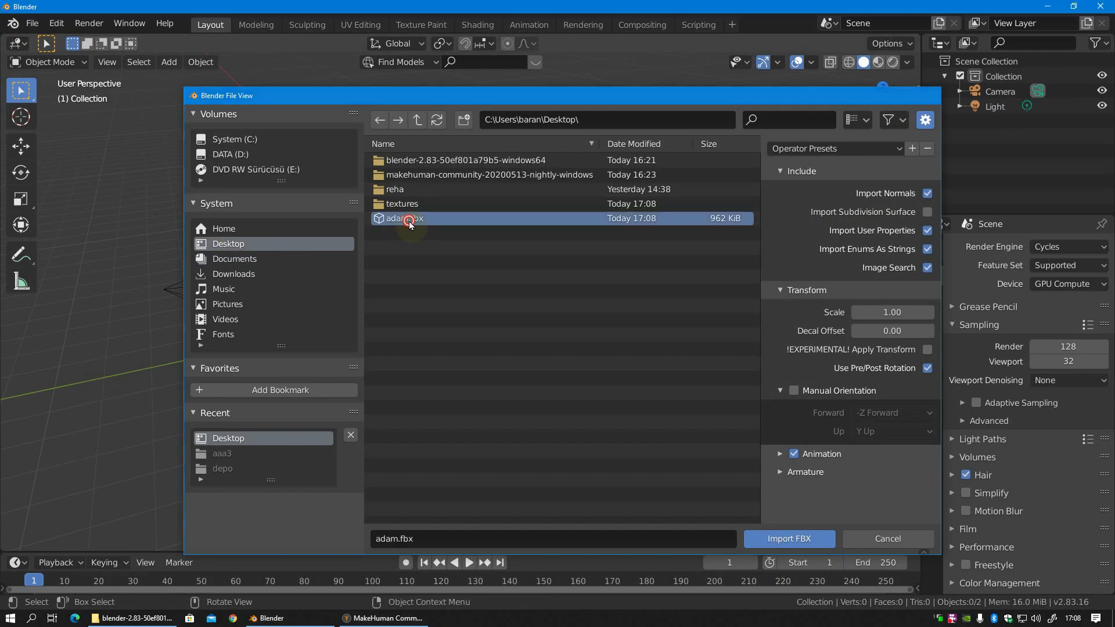
pyautogui.doubleClick(408, 223)
pyautogui.scroll(-2, 340, 320)
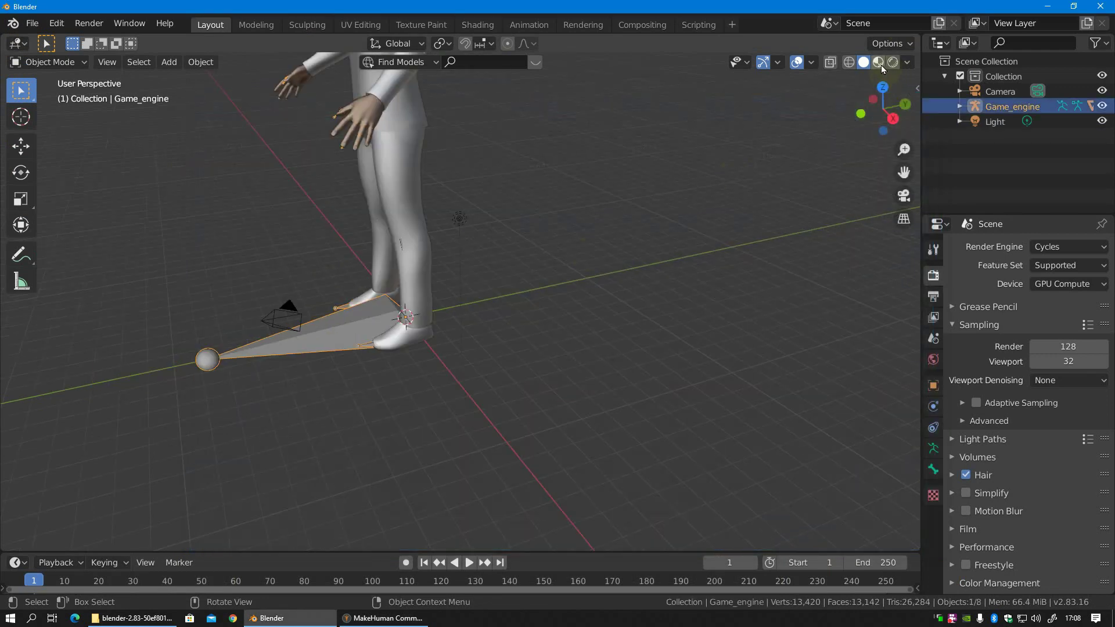
pyautogui.click(879, 62)
pyautogui.moveTo(362, 218)
pyautogui.mouseDown(button='middle')
pyautogui.moveTo(474, 323)
pyautogui.moveTo(472, 309)
pyautogui.mouseUp(button='middle')
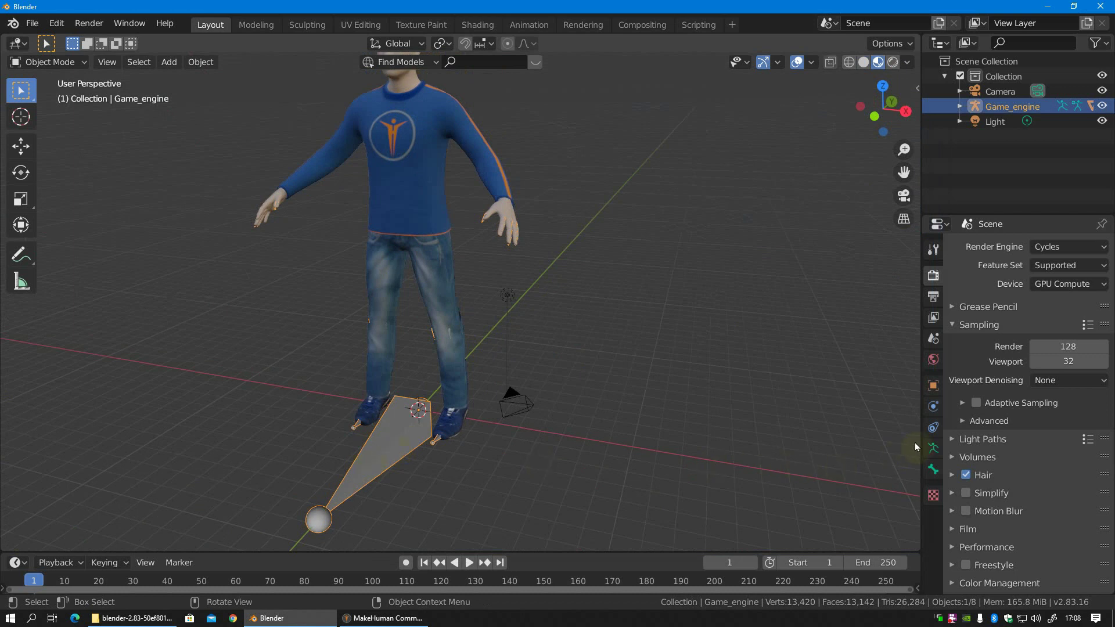
# - Set the armature's Viewport Display to In Front with bones shown as Stick
pyautogui.click(933, 448)
pyautogui.click(969, 452)
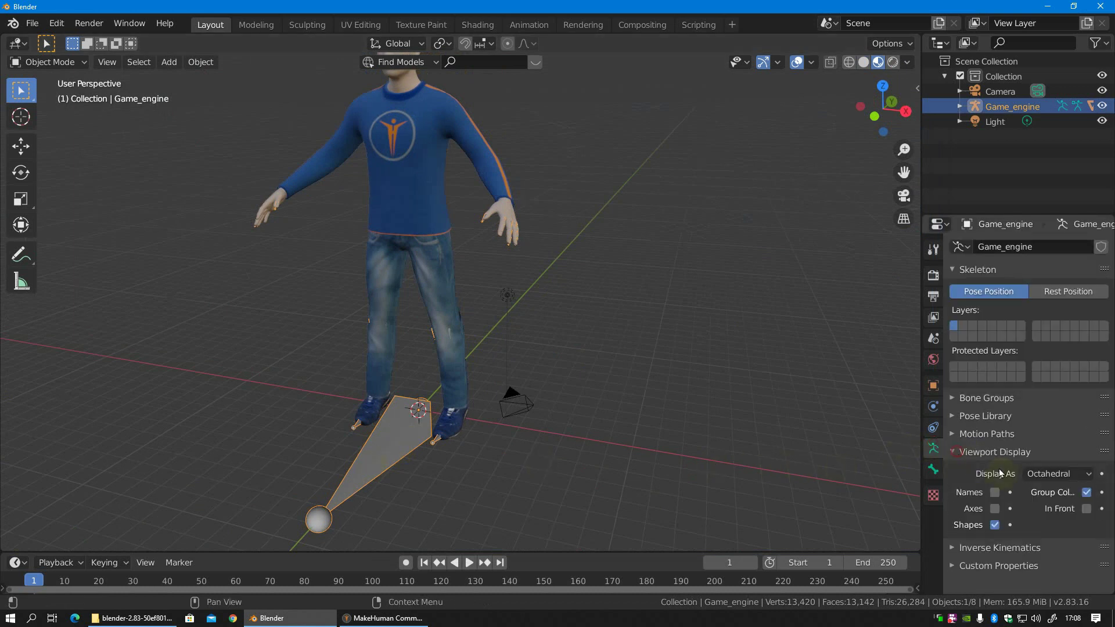
pyautogui.click(1086, 509)
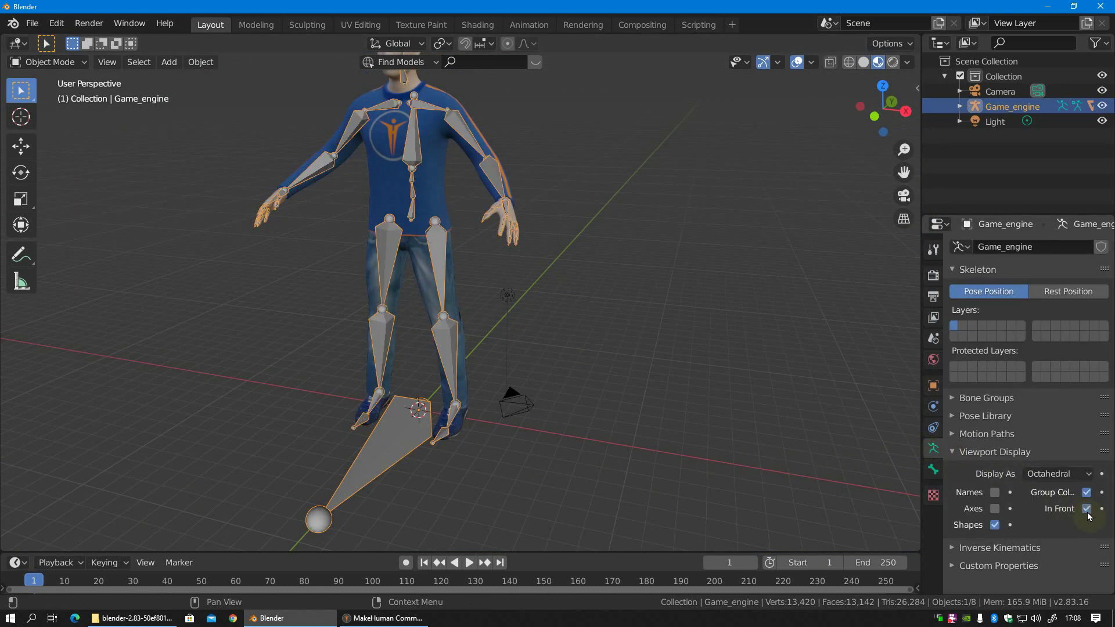
pyautogui.click(1043, 475)
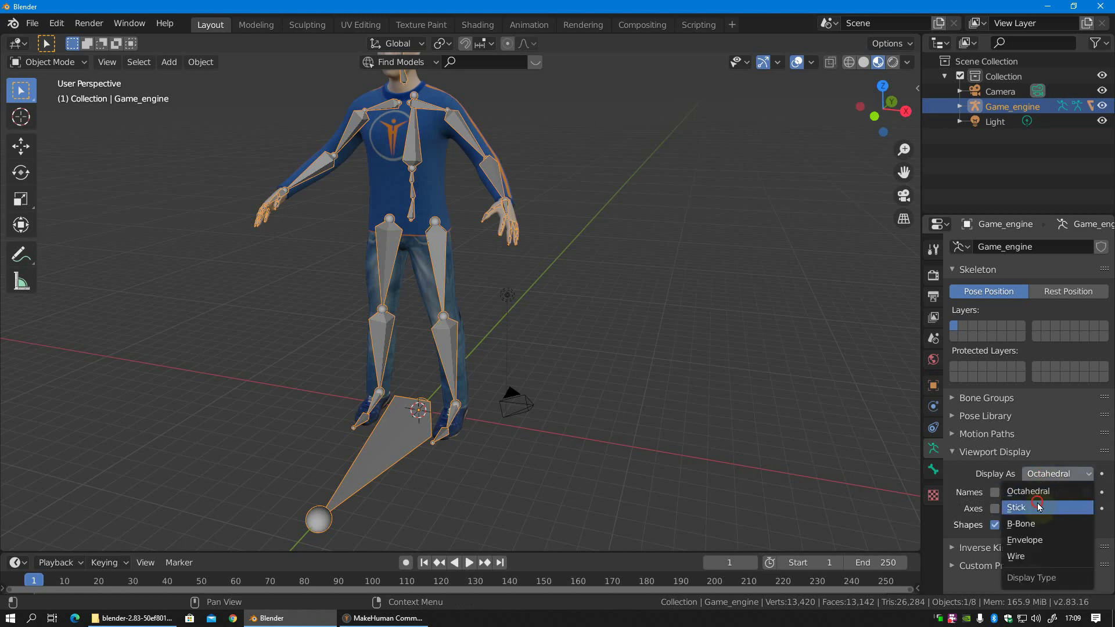
pyautogui.click(1016, 507)
pyautogui.moveTo(633, 368)
pyautogui.mouseDown(button='middle')
pyautogui.moveTo(510, 301)
pyautogui.moveTo(509, 340)
pyautogui.mouseUp(button='middle')
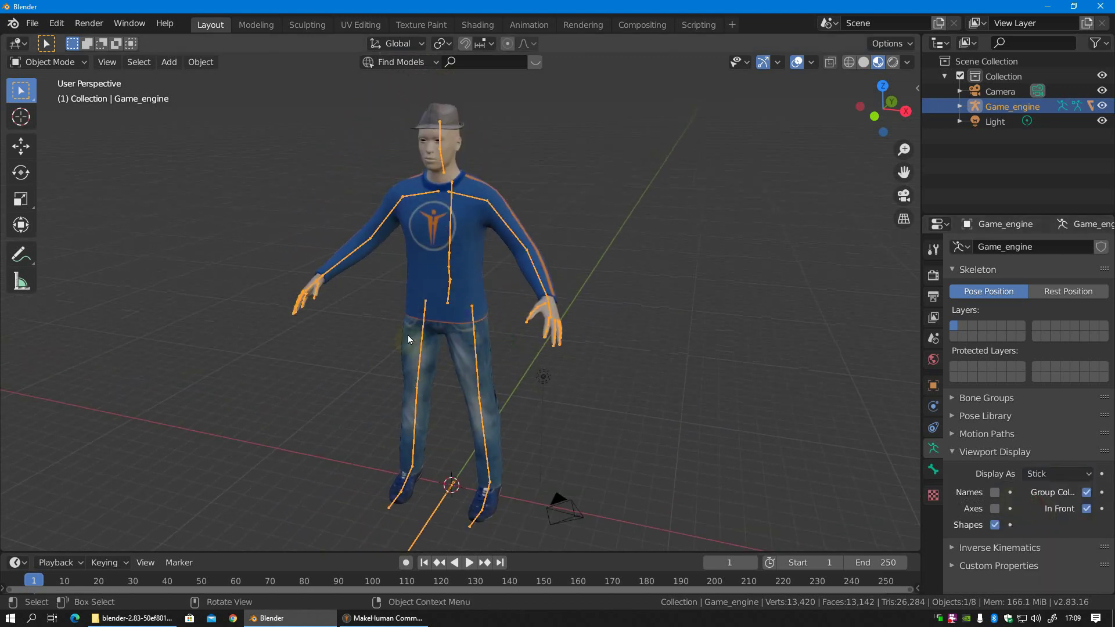
pyautogui.keyDown('shift'); pyautogui.moveTo(473, 385); pyautogui.dragTo(490, 368, button='middle'); pyautogui.keyUp('shift')
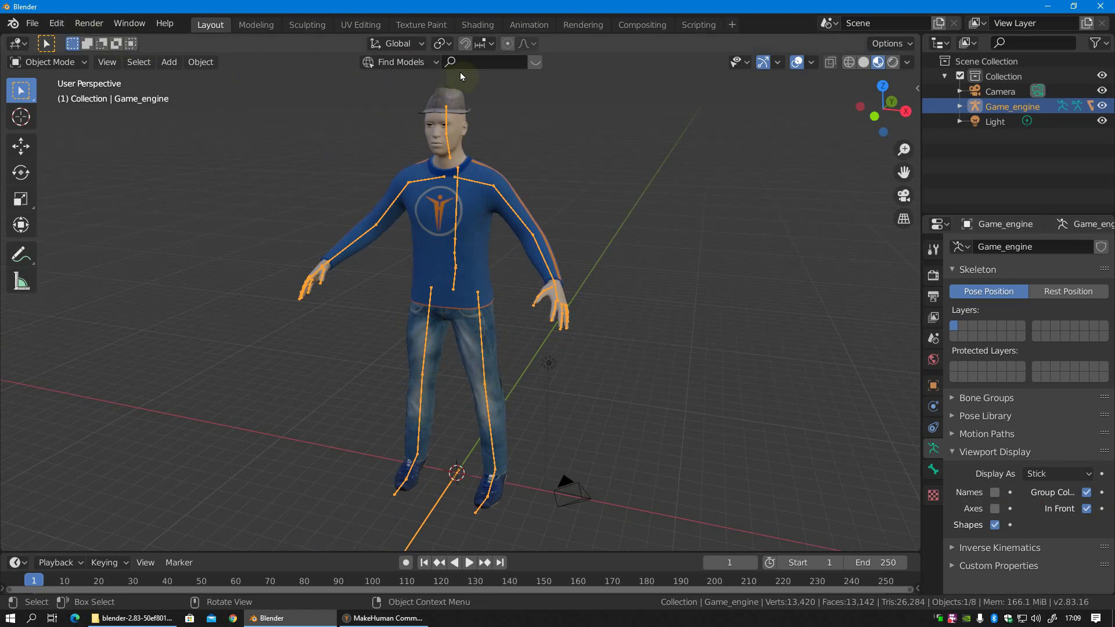
pyautogui.click(475, 62)
# - Search BlenderKit for 'cloth' and drag a T-shirt asset onto the character
pyautogui.write('cloth')
pyautogui.press('Return')
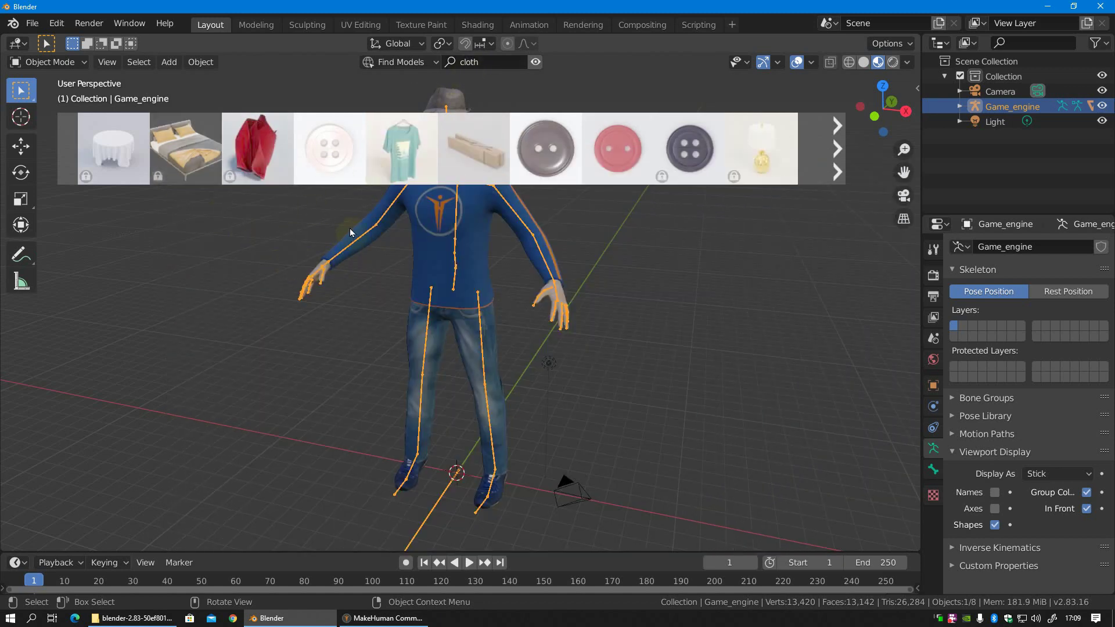
pyautogui.moveTo(402, 148)
pyautogui.mouseDown()
pyautogui.moveTo(418, 175)
pyautogui.moveTo(262, 217)
pyautogui.moveTo(242, 200)
pyautogui.mouseUp()
# - Set BlenderKit to append downloaded assets instead of linking them
pyautogui.press('n')
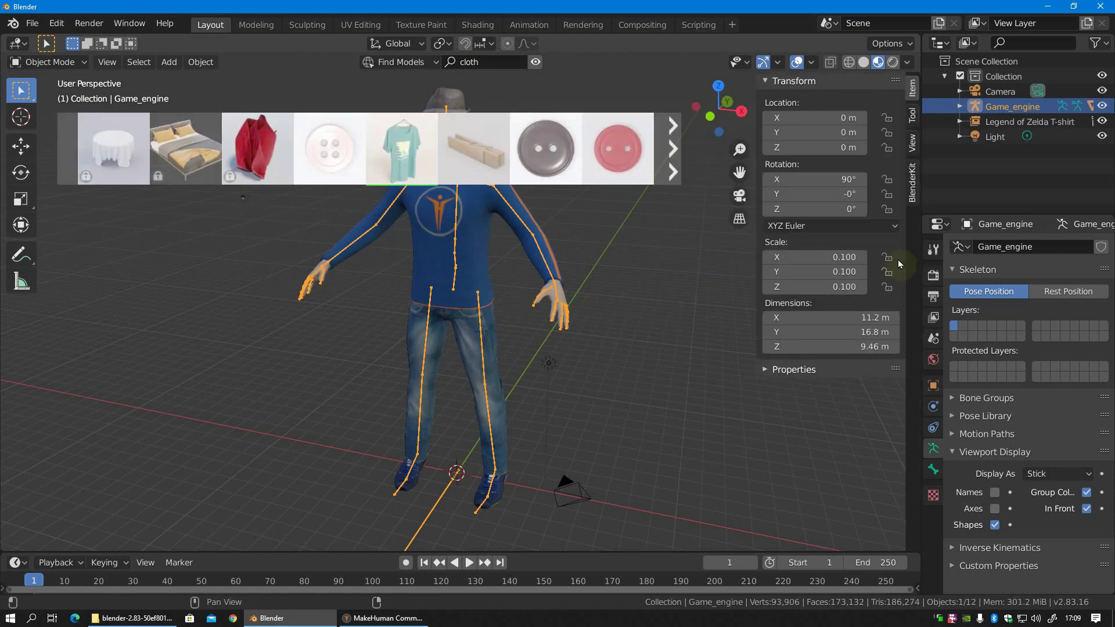
pyautogui.click(912, 184)
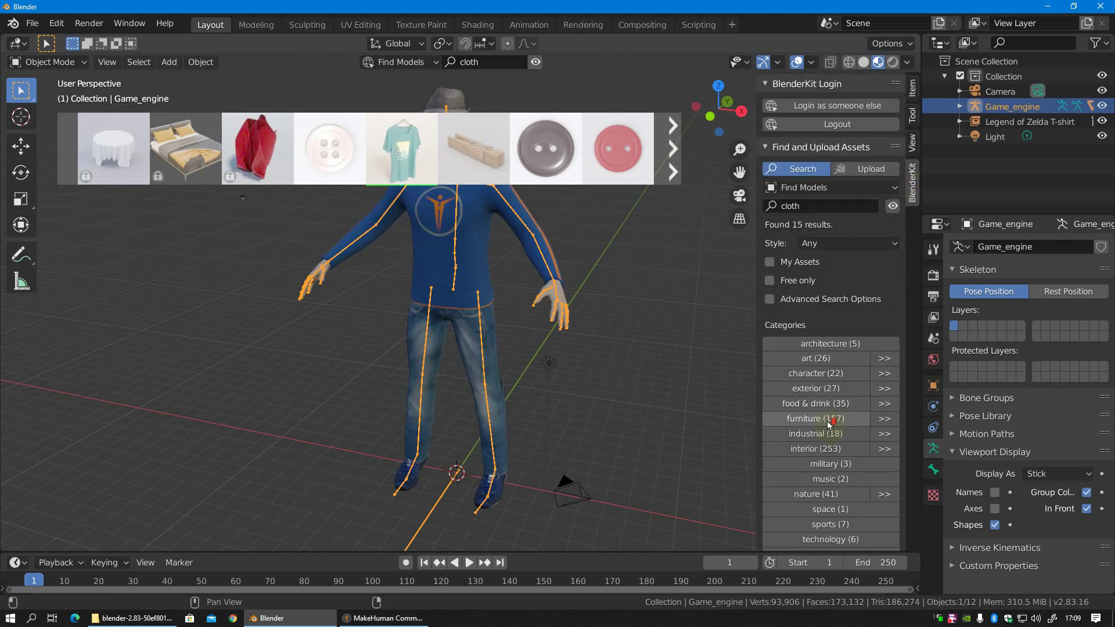
pyautogui.scroll(-5, 829, 424)
pyautogui.scroll(-2, 830, 424)
pyautogui.click(855, 419)
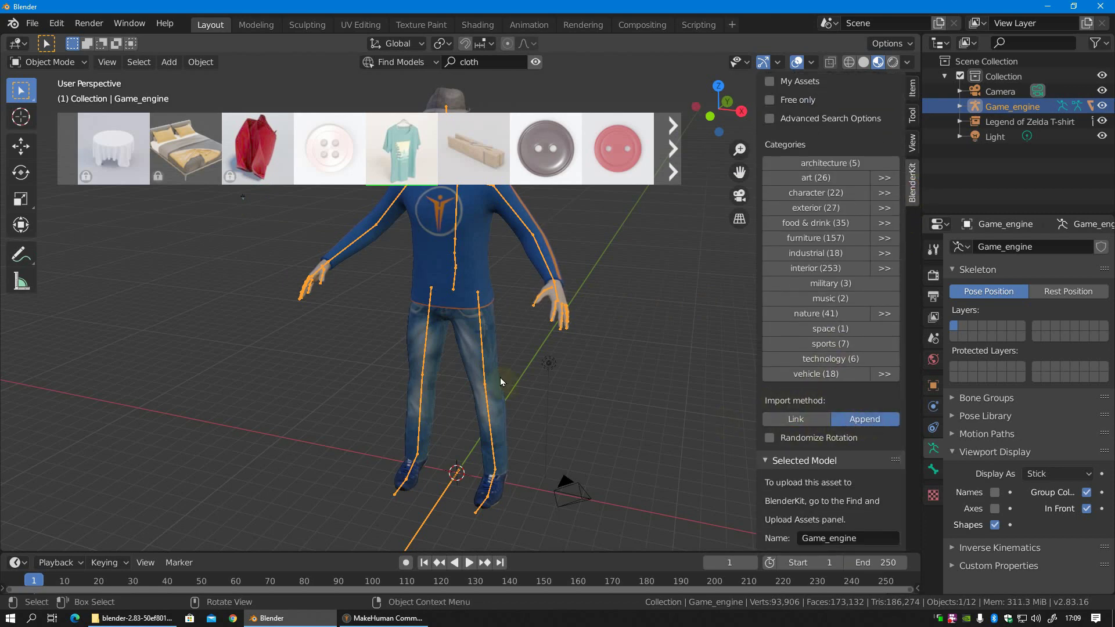
pyautogui.press('n')
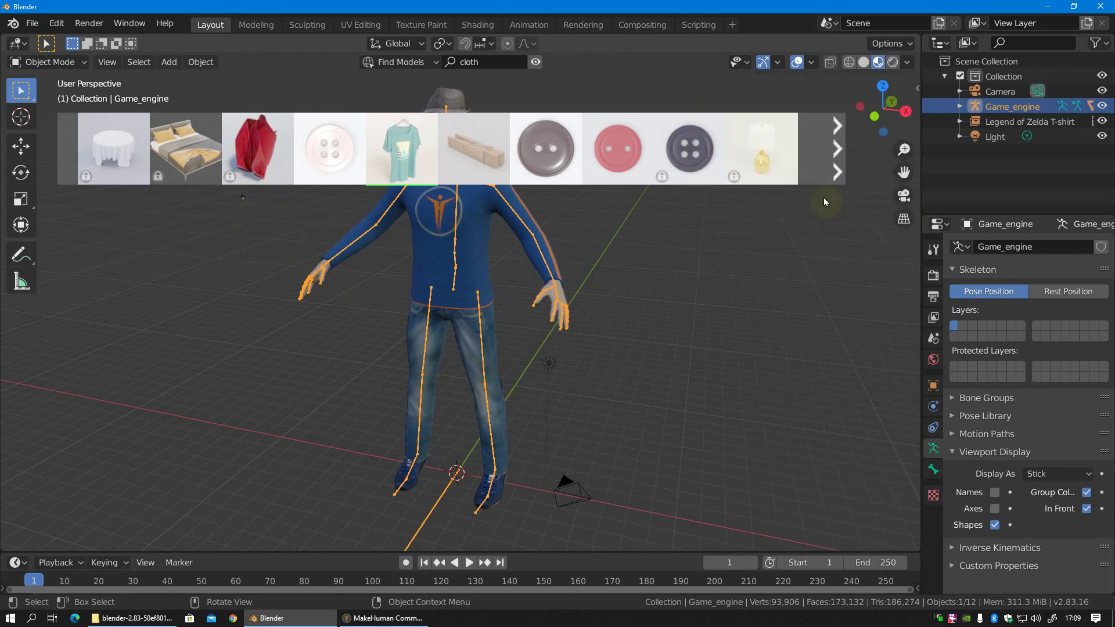
# - Delete the old T-shirt hierarchy from the Outliner
pyautogui.click(994, 122)
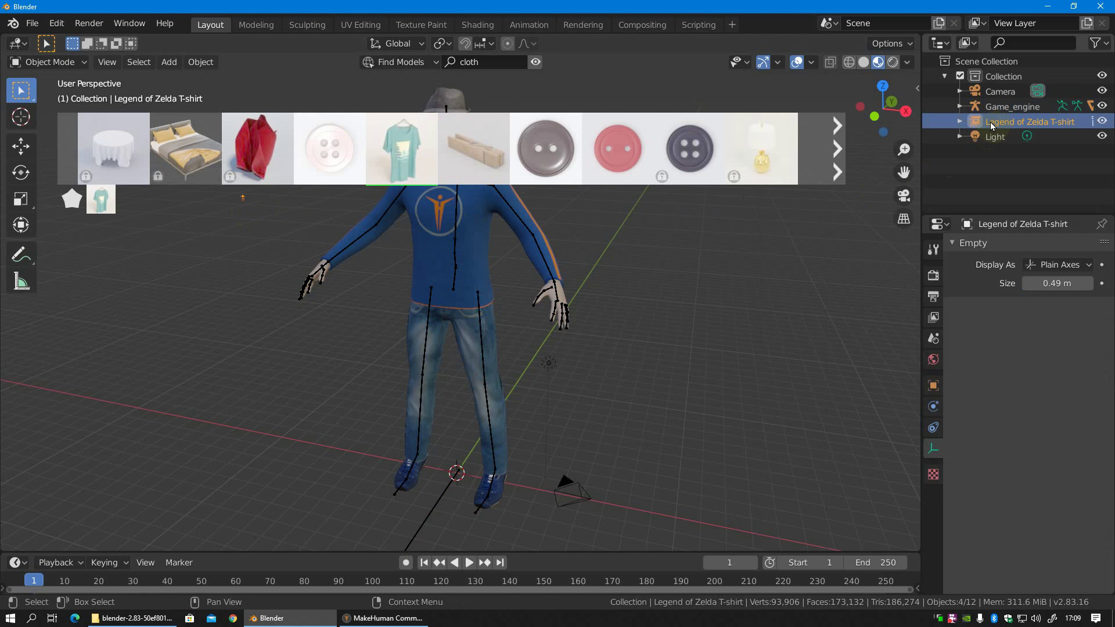
pyautogui.rightClick(990, 122)
pyautogui.rightClick(996, 125)
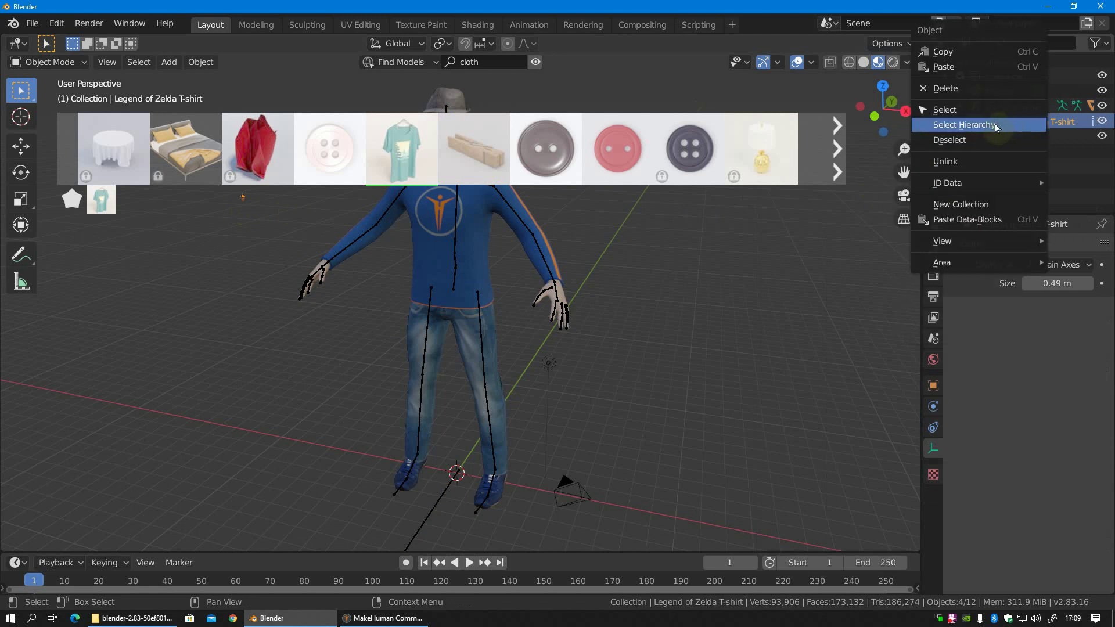
pyautogui.click(945, 88)
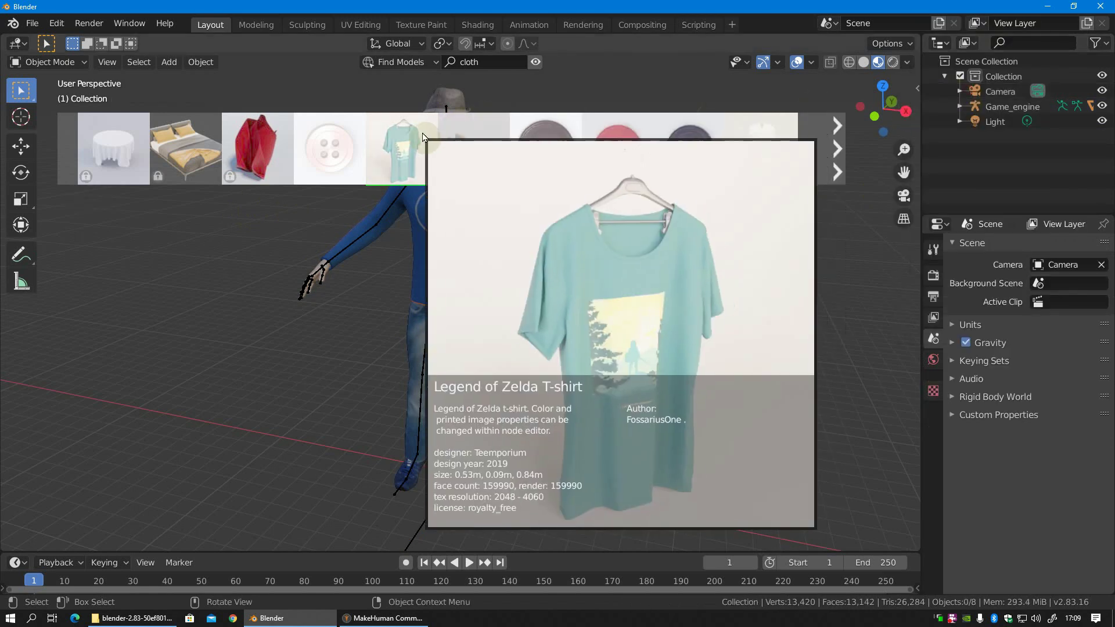
# - Add the Legend of Zelda T-shirt to the scene, frame it, and hide the asset bar
pyautogui.moveTo(423, 137); pyautogui.dragTo(236, 272)
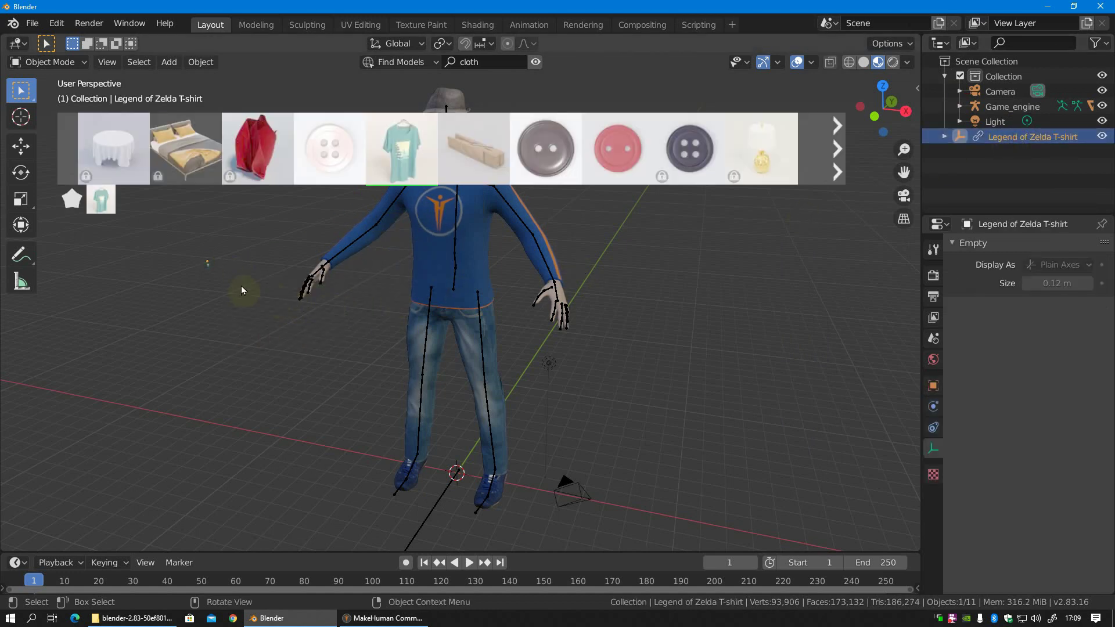
pyautogui.press('KP_Decimal')
pyautogui.click(534, 61)
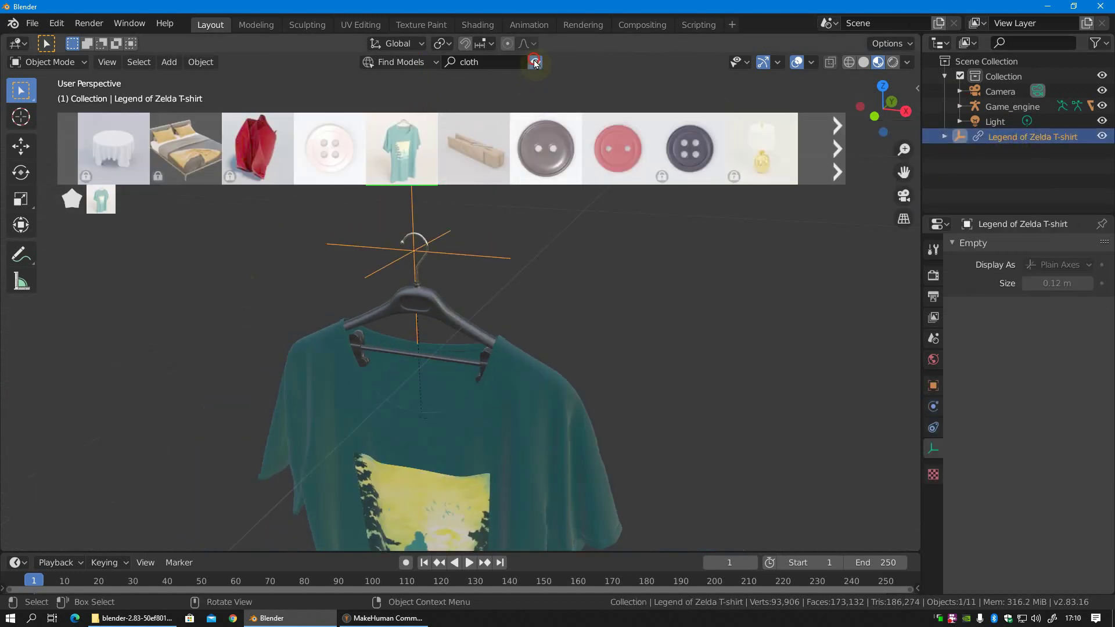
pyautogui.keyDown('shift'); pyautogui.scroll(-4, 403, 239); pyautogui.keyUp('shift')
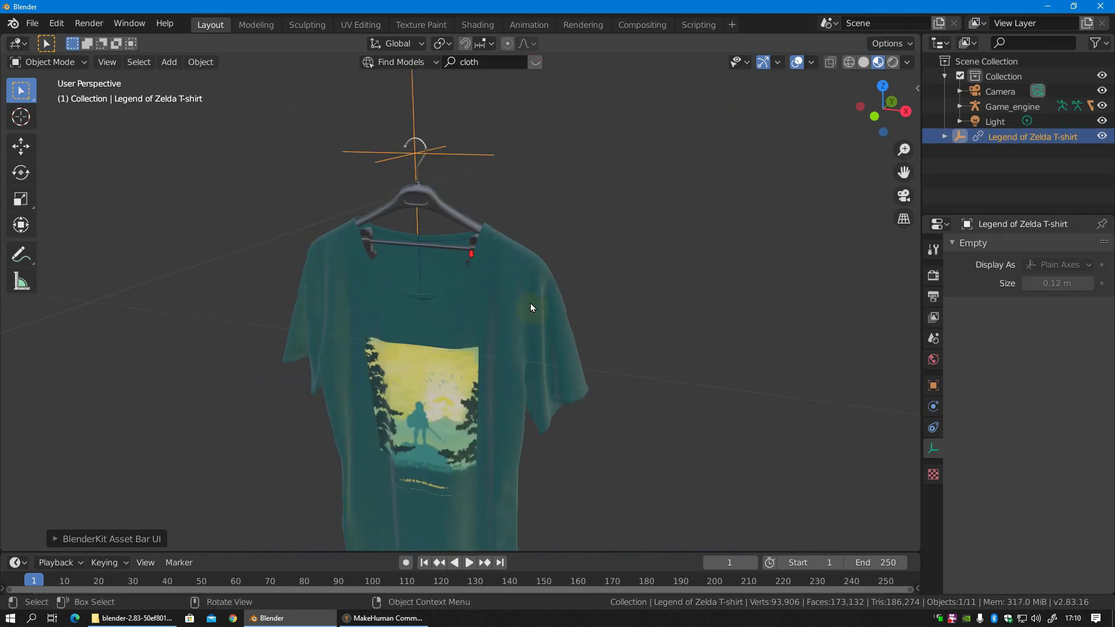
# - Unparent T-shirt_Zelda, then delete the Legend of Zelda T-shirt empty and the Hanger
pyautogui.moveTo(531, 303); pyautogui.dragTo(494, 315, button='middle')
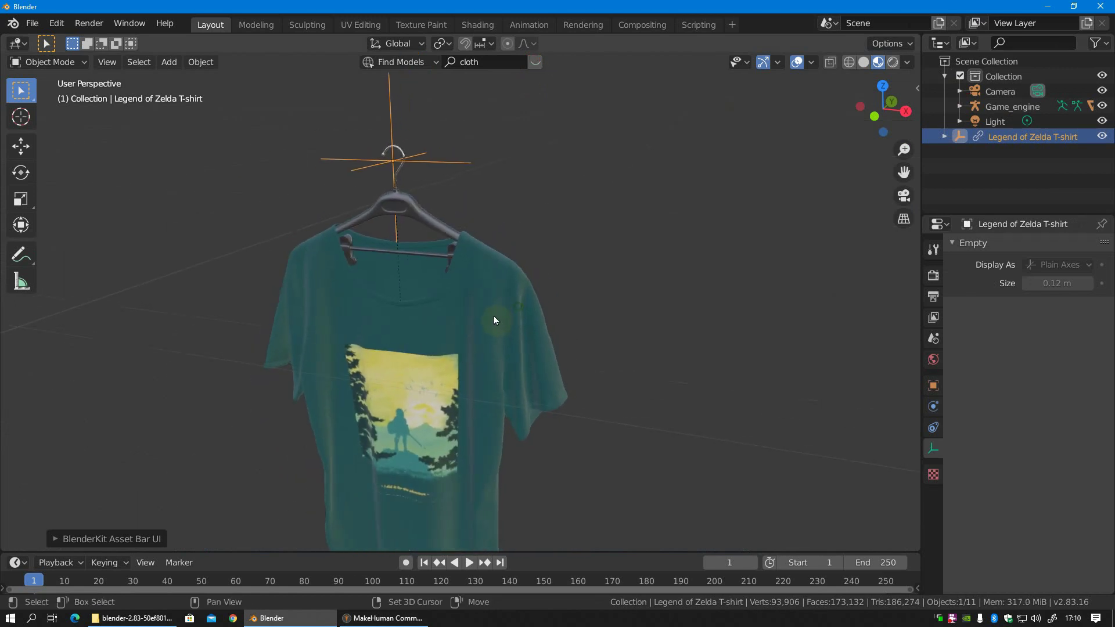
pyautogui.click(944, 136)
pyautogui.moveTo(1000, 168); pyautogui.dragTo(929, 201)
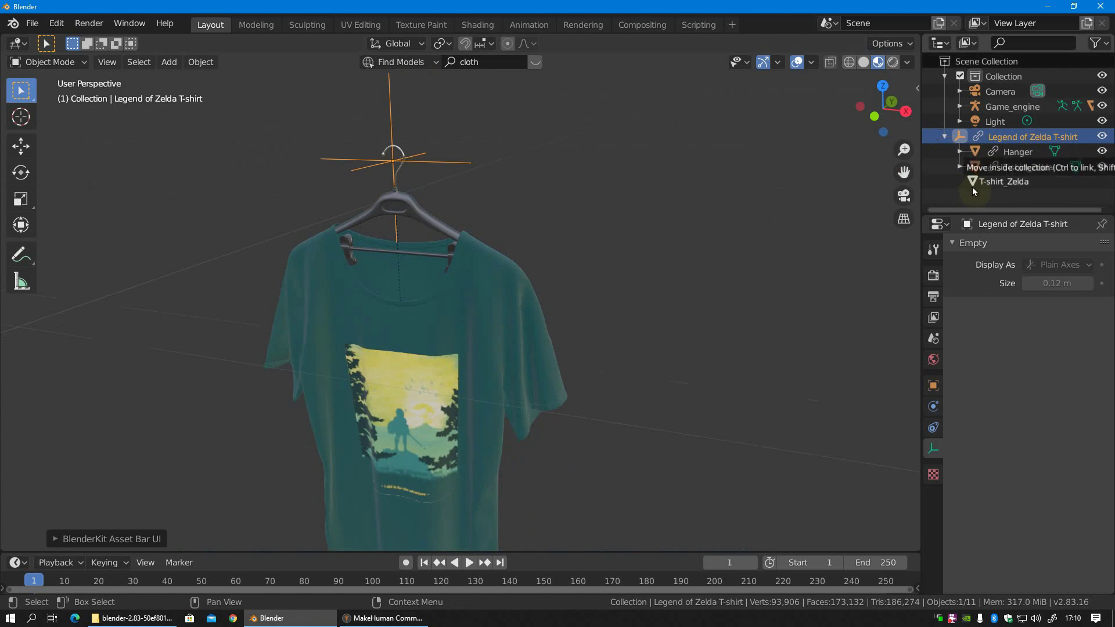
pyautogui.rightClick(984, 140)
pyautogui.click(946, 139)
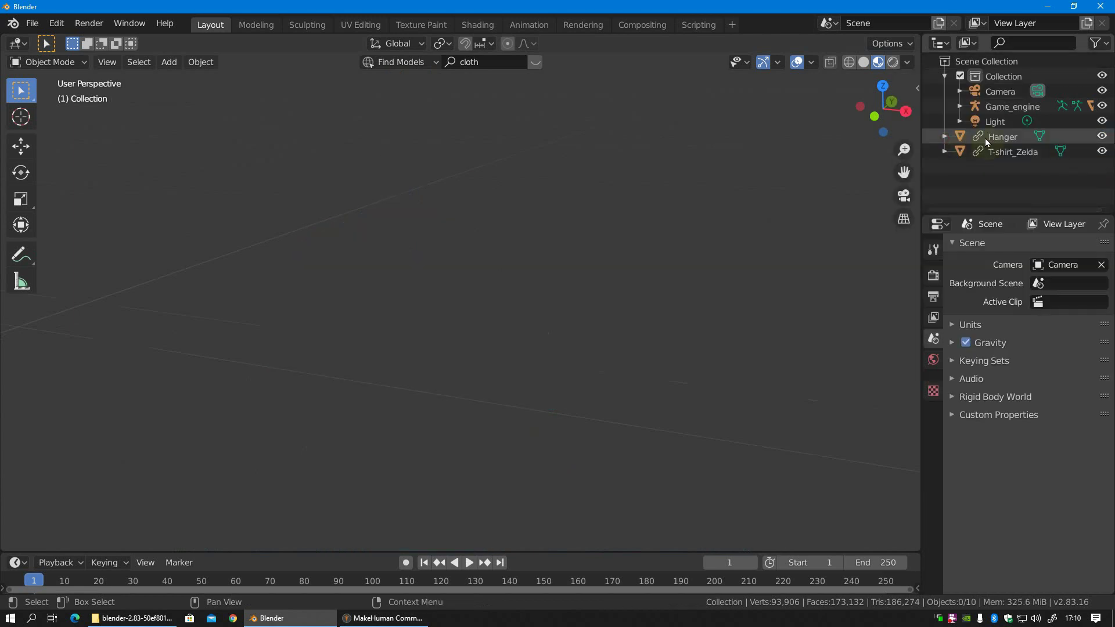
pyautogui.click(1015, 138)
pyautogui.rightClick(1008, 138)
pyautogui.click(993, 138)
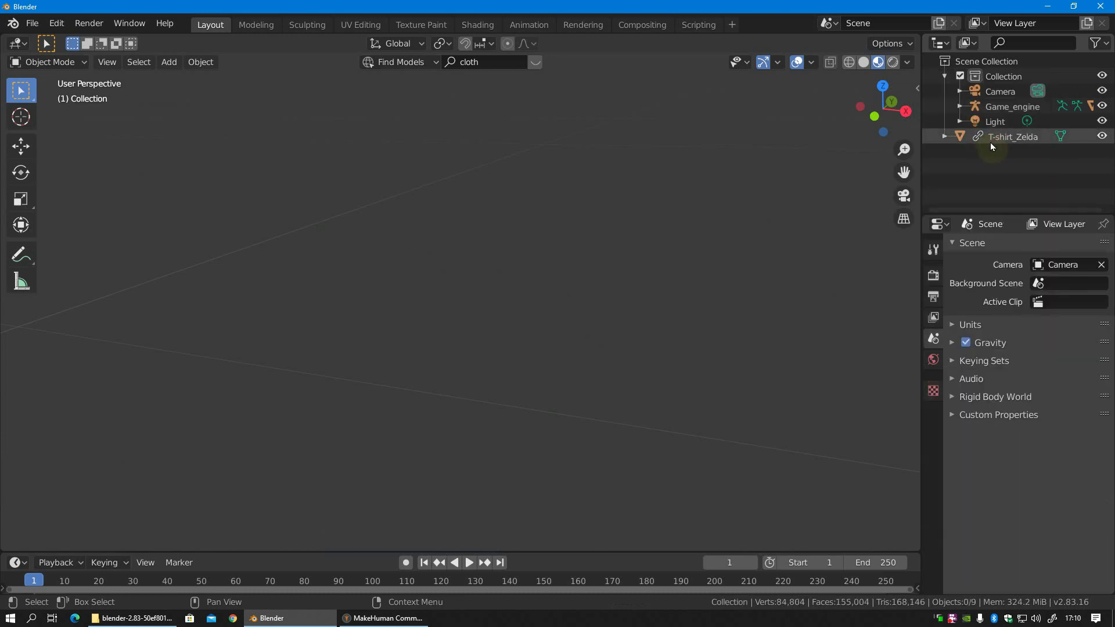
pyautogui.press('KP_Decimal')
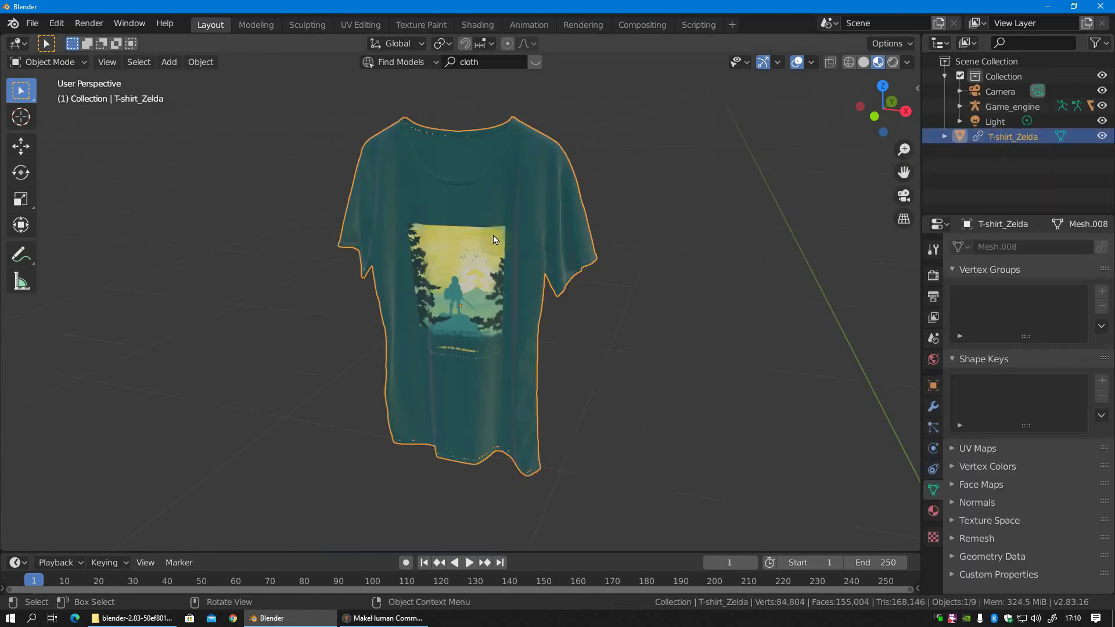
pyautogui.hotkey('shift', 's')
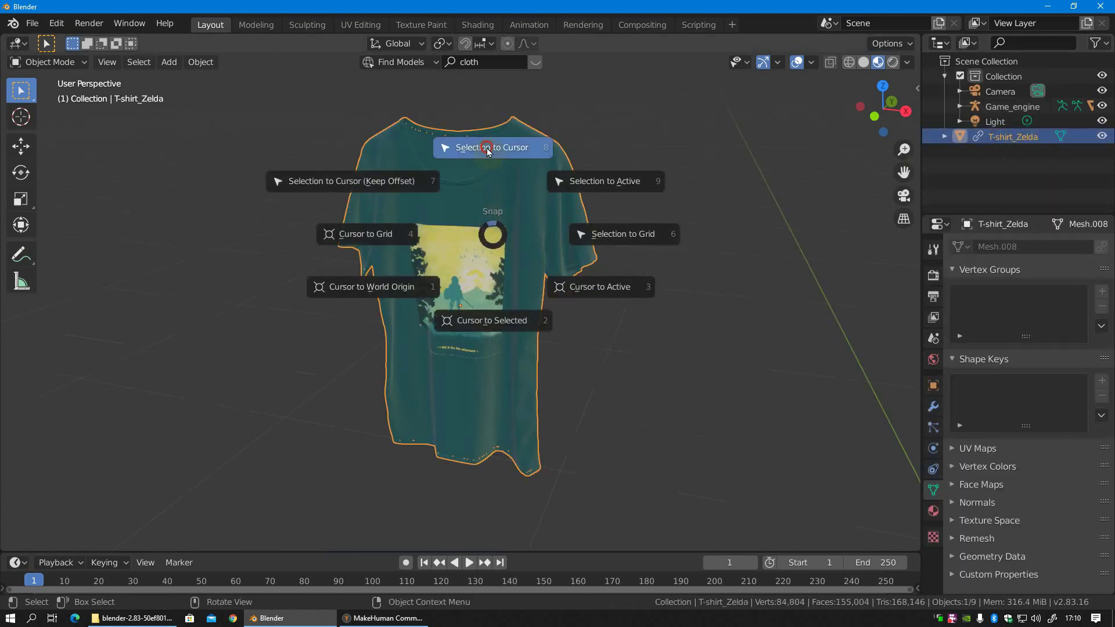
# - Snap T-shirt_Zelda to the 3D cursor at the world origin
pyautogui.click(485, 175)
pyautogui.scroll(-5, 559, 295)
pyautogui.scroll(-3, 559, 295)
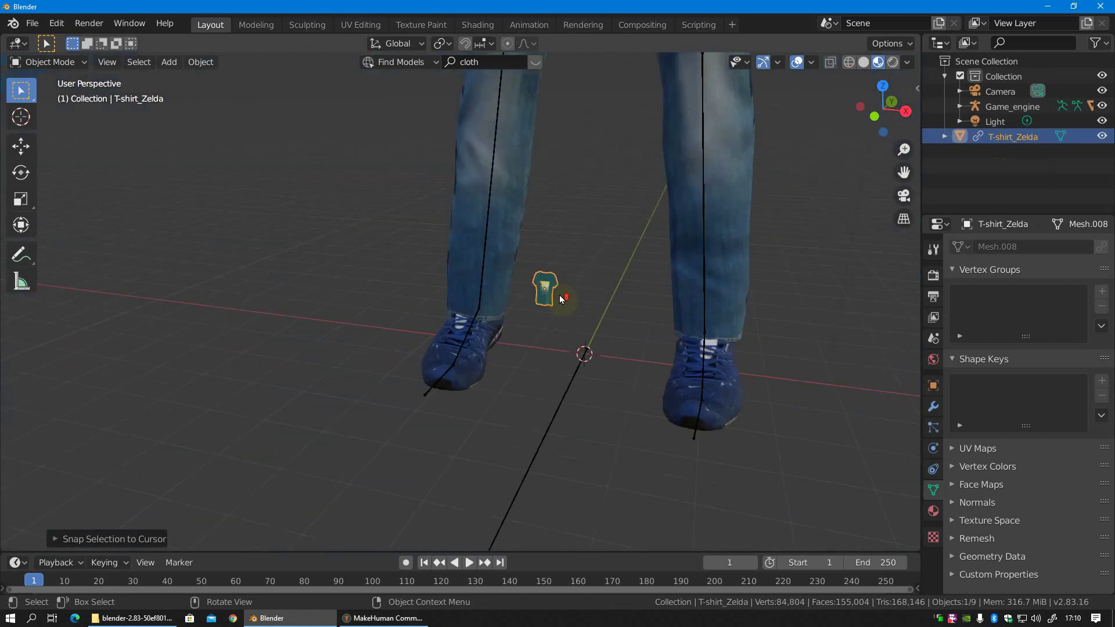
pyautogui.scroll(4, 560, 295)
pyautogui.hotkey('shift', 's')
pyautogui.click(555, 206)
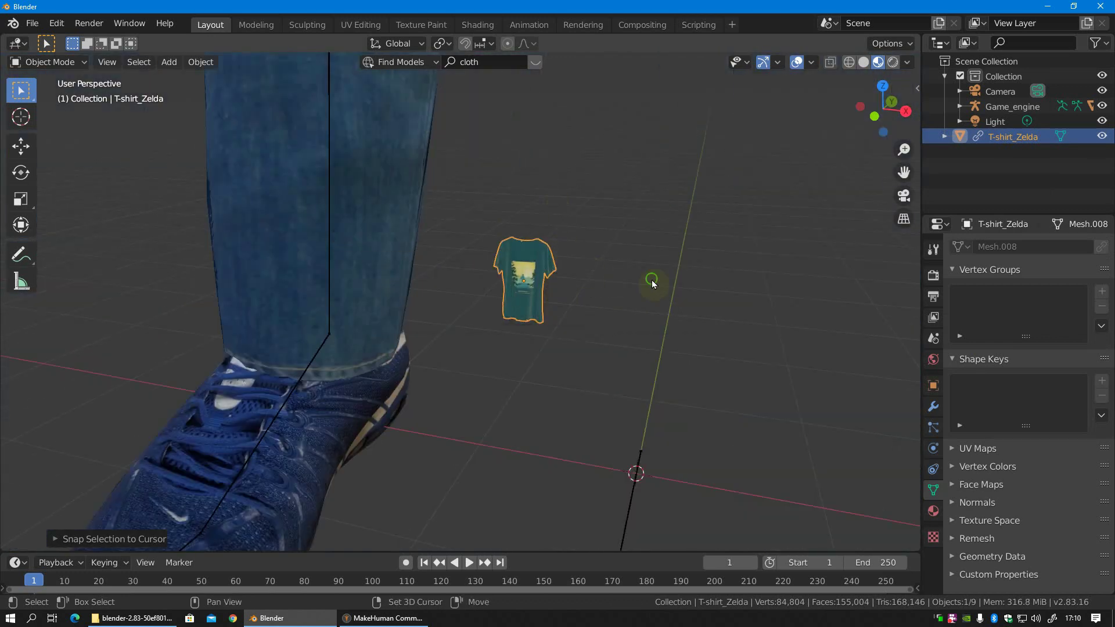
pyautogui.keyDown('shift'); pyautogui.moveTo(652, 281); pyautogui.dragTo(606, 231, button='middle'); pyautogui.keyUp('shift')
pyautogui.press('g')
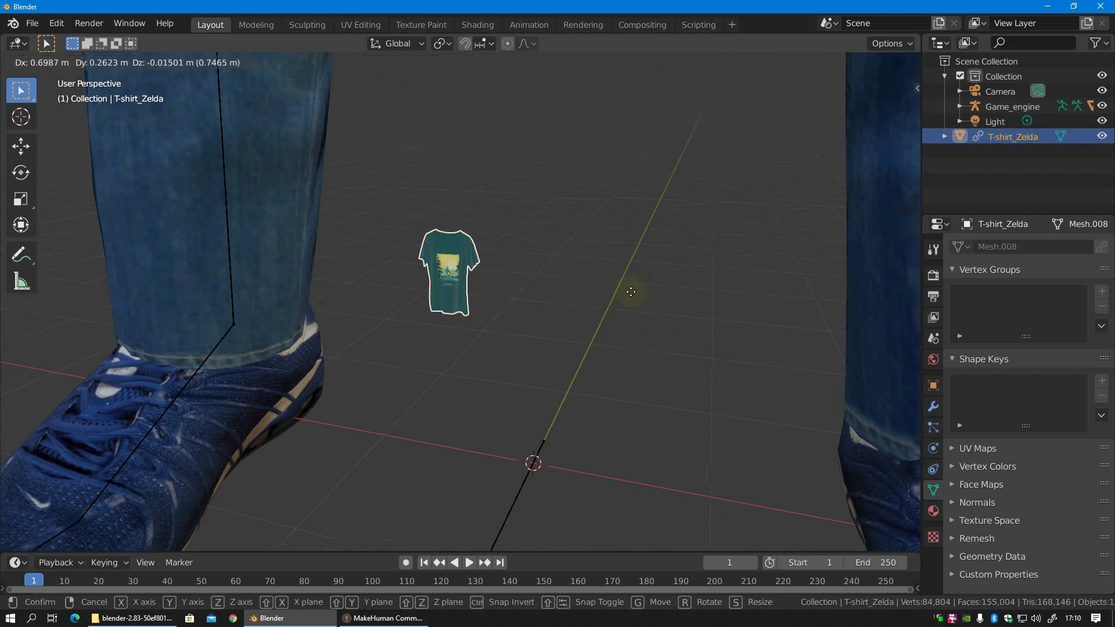
pyautogui.press('Escape')
pyautogui.keyDown('shift'); pyautogui.moveTo(514, 287); pyautogui.dragTo(485, 285, button='middle'); pyautogui.keyUp('shift')
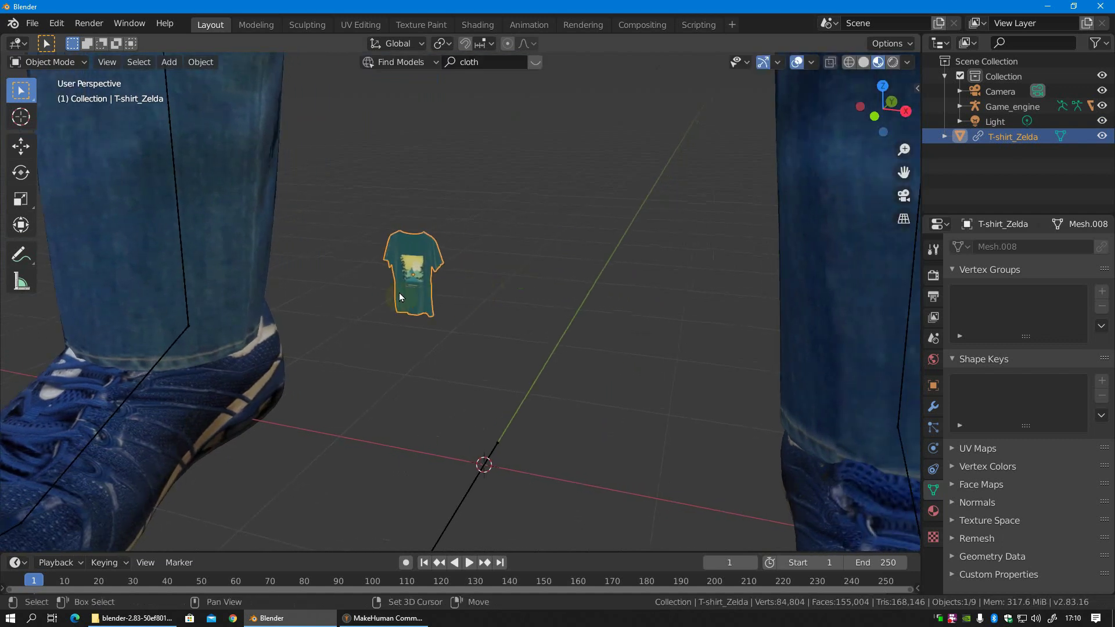
# - Duplicate the shirt, delete the original, and snap the copy back to the cursor
pyautogui.hotkey('shift', 'd')
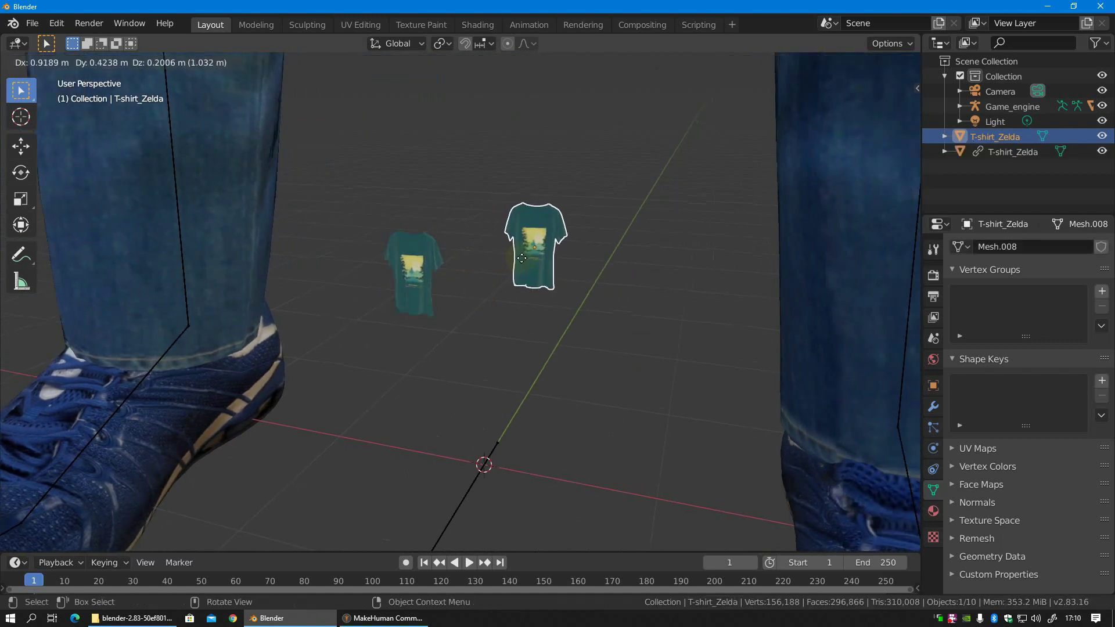
pyautogui.click(521, 259)
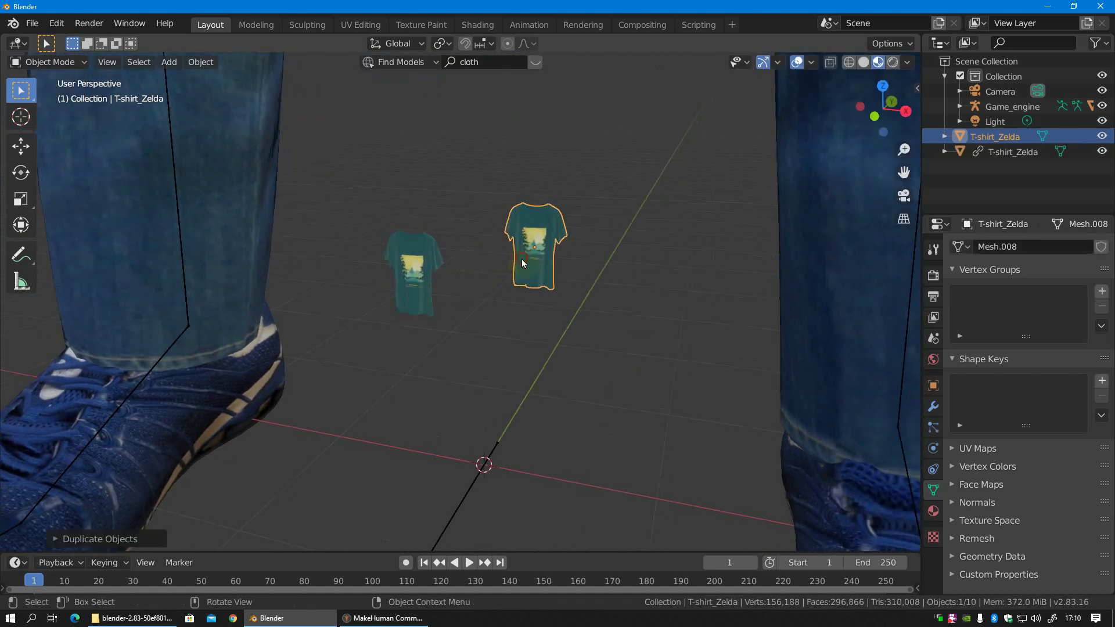
pyautogui.click(413, 287)
pyautogui.press('Delete')
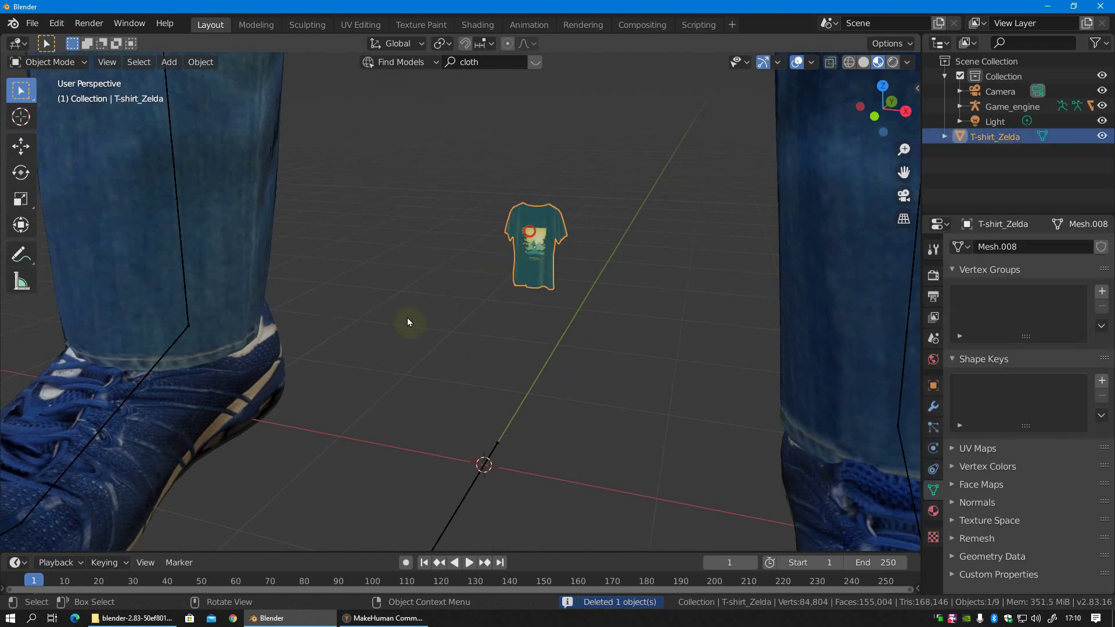
pyautogui.hotkey('shift', 's')
pyautogui.click(399, 232)
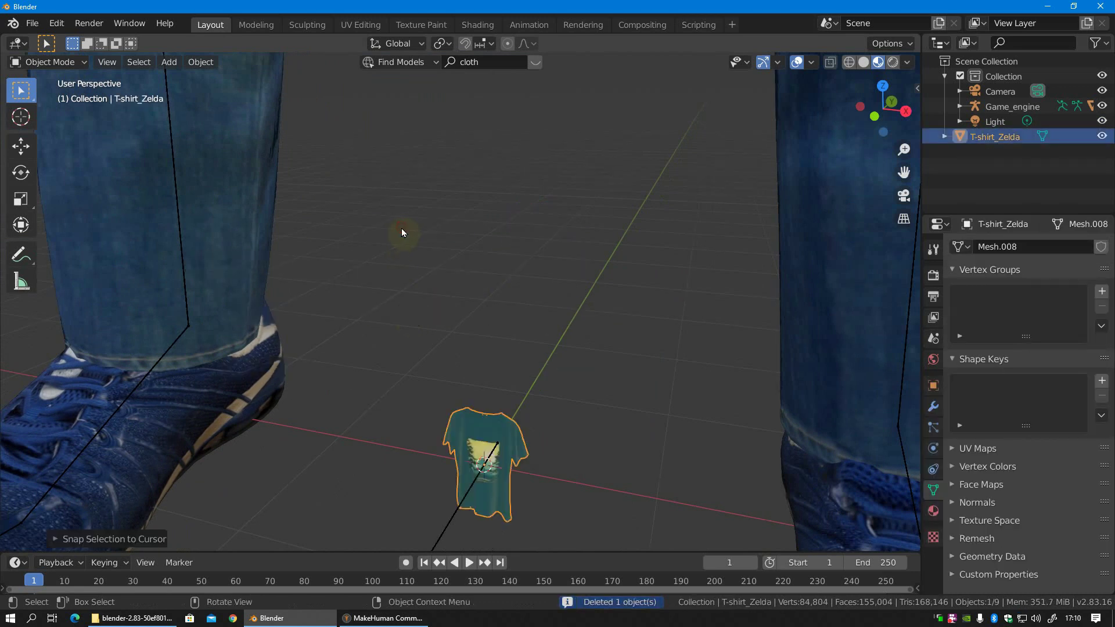
pyautogui.scroll(4, 438, 340)
pyautogui.moveTo(429, 256); pyautogui.dragTo(339, 310, button='middle')
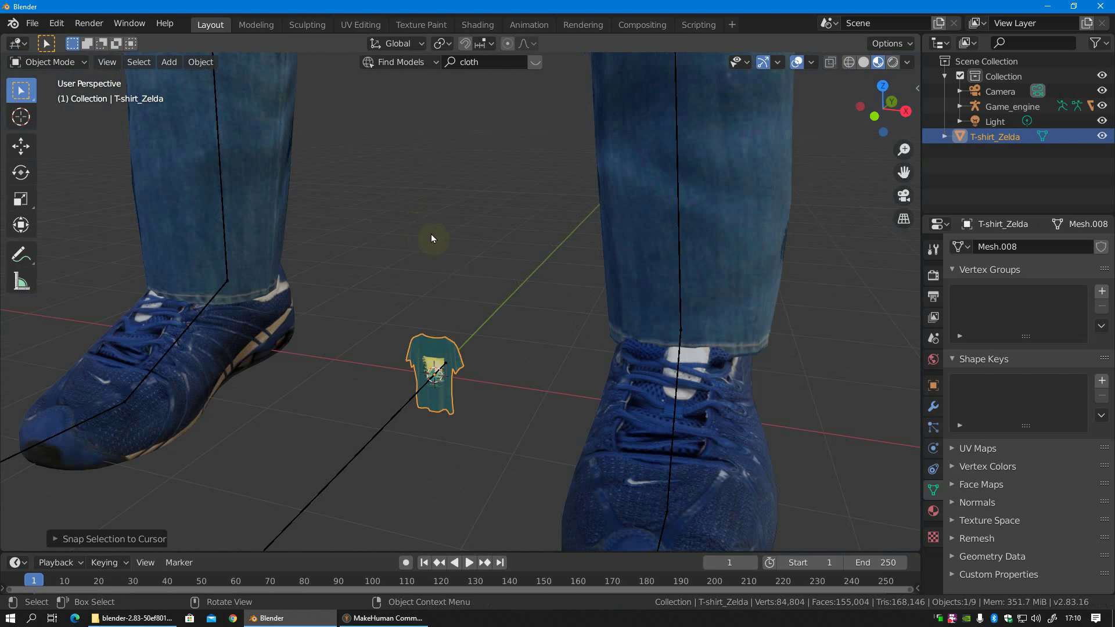
pyautogui.press('KP_1')
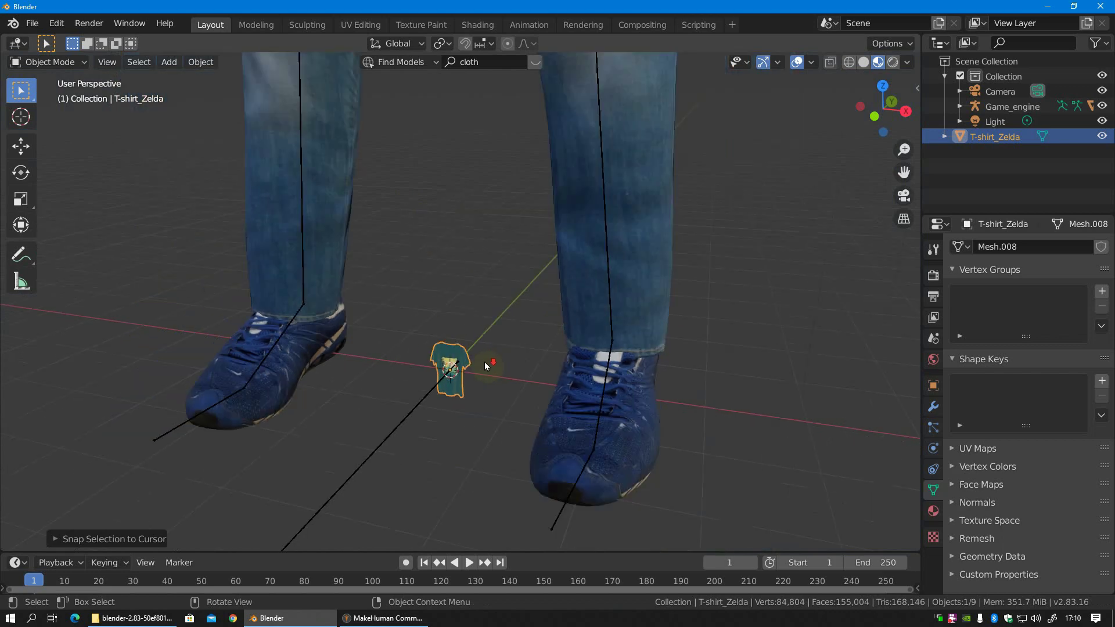
# - Scale the T-shirt up in front view
pyautogui.scroll(-2, 480, 371)
pyautogui.press('s')
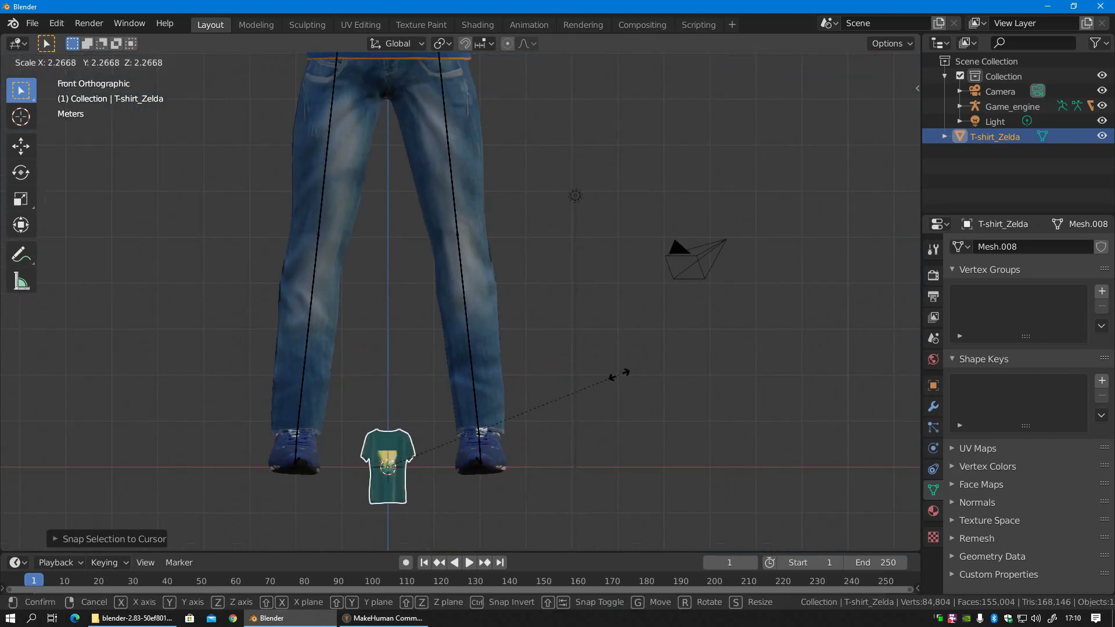
pyautogui.click(461, 423)
pyautogui.keyDown('shift'); pyautogui.scroll(5, 461, 423); pyautogui.keyUp('shift')
pyautogui.keyDown('shift'); pyautogui.scroll(5, 499, 411); pyautogui.keyUp('shift')
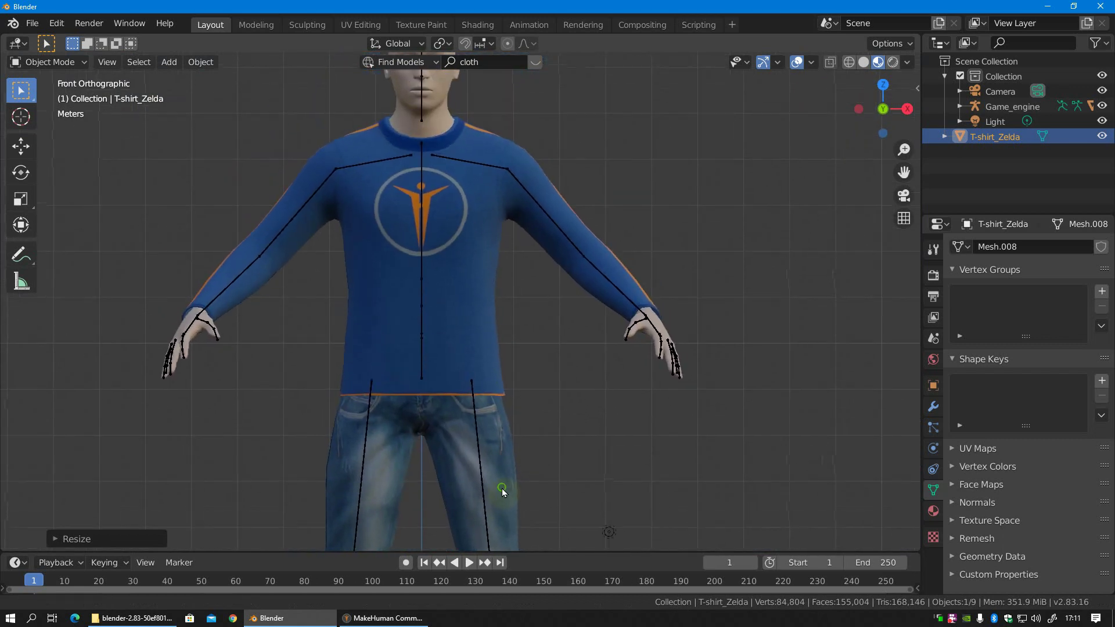
# - Raise the shirt along Z to torso height, enlarge it slightly, and isolate it in local view
pyautogui.press('g')
pyautogui.press('z')
pyautogui.click(441, 443)
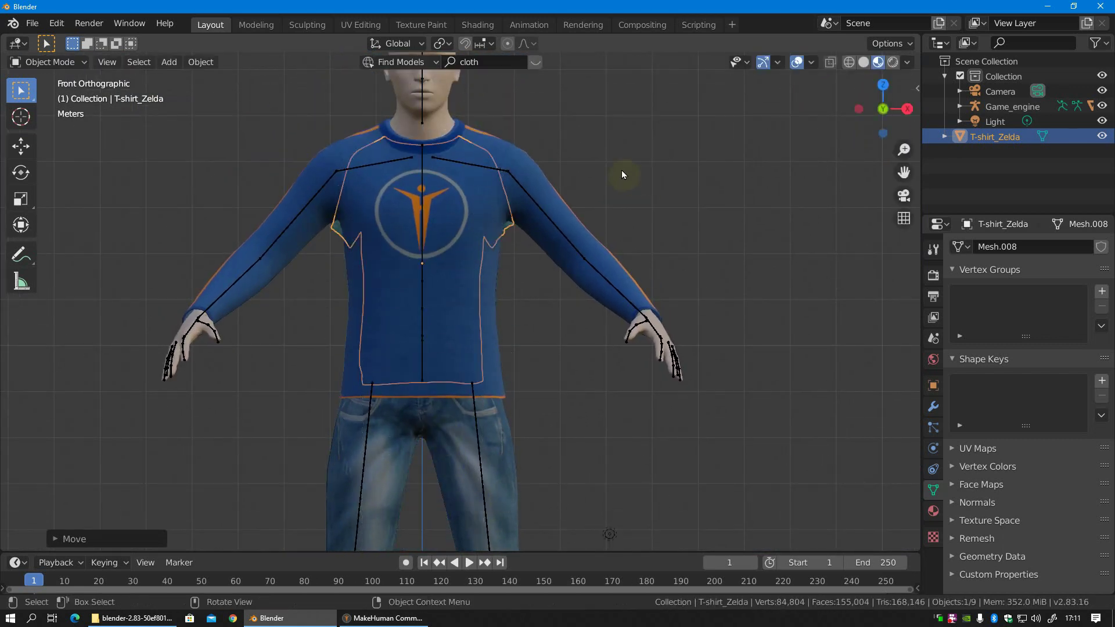
pyautogui.press('s')
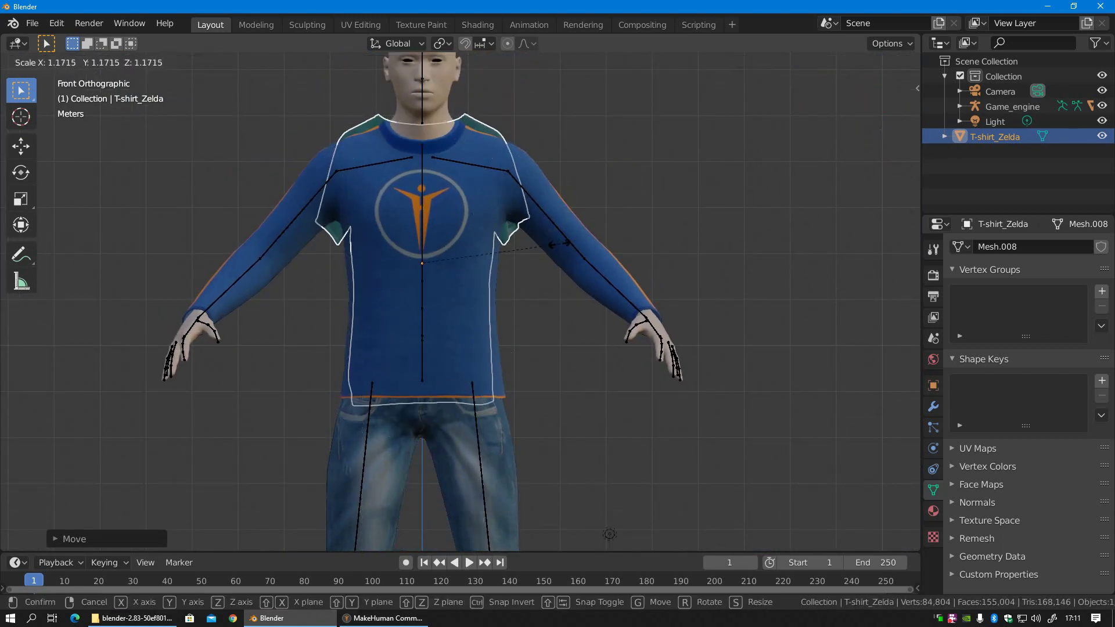
pyautogui.click(560, 244)
pyautogui.moveTo(560, 244); pyautogui.dragTo(582, 287, button='middle')
pyautogui.press('KP_Divide')
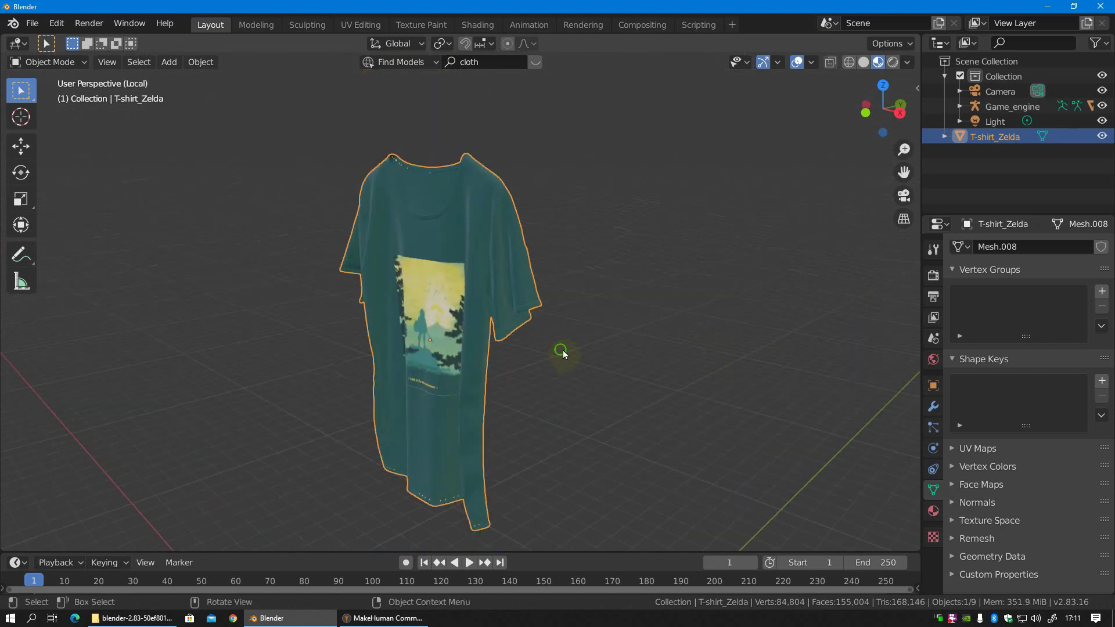
# - Enter and leave Edit Mode to inspect the T-shirt mesh
pyautogui.moveTo(563, 350); pyautogui.dragTo(590, 340, button='middle')
pyautogui.press('Tab')
pyautogui.scroll(4, 475, 294)
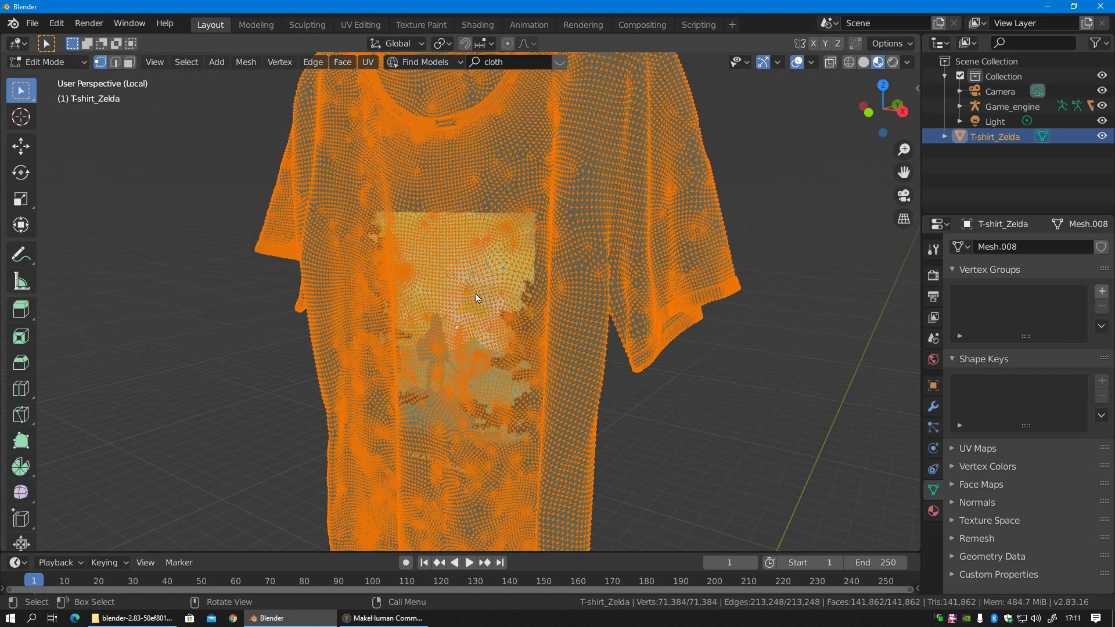
pyautogui.press('Tab')
# - Add a Decimate modifier with ratio 0.1 and apply it, leaving about 14,186 faces
pyautogui.click(933, 406)
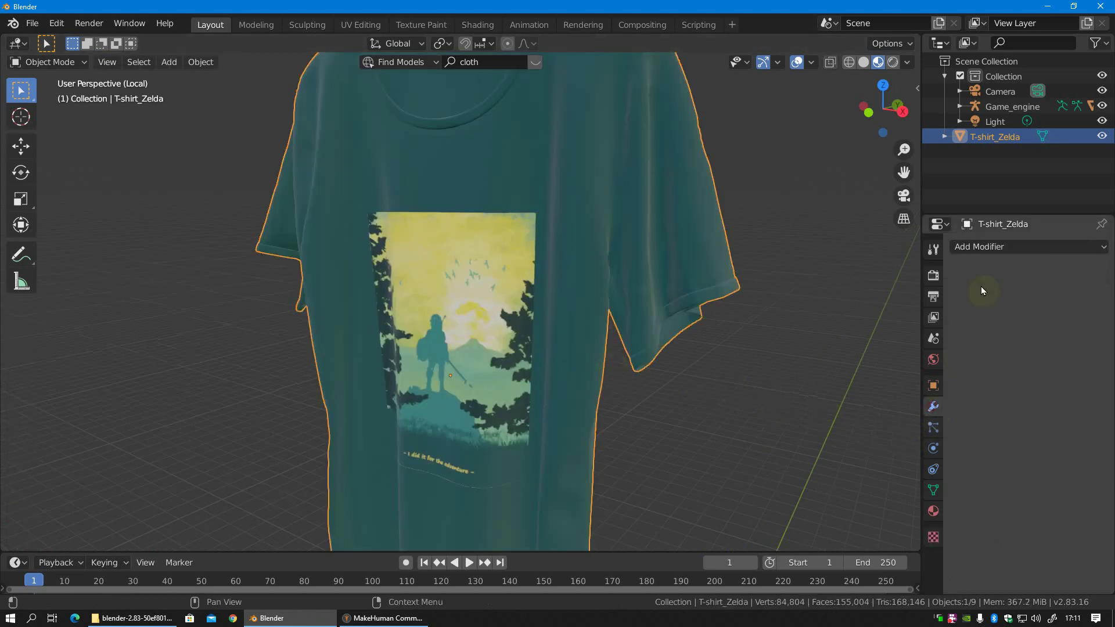
pyautogui.click(998, 248)
pyautogui.click(805, 345)
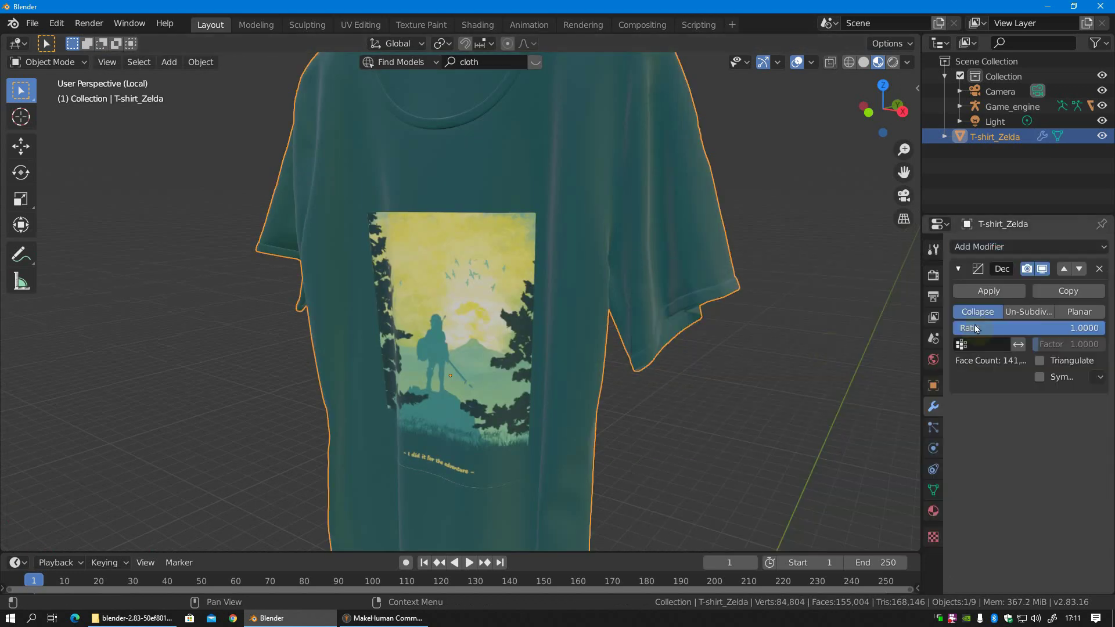
pyautogui.moveTo(918, 330); pyautogui.dragTo(890, 330)
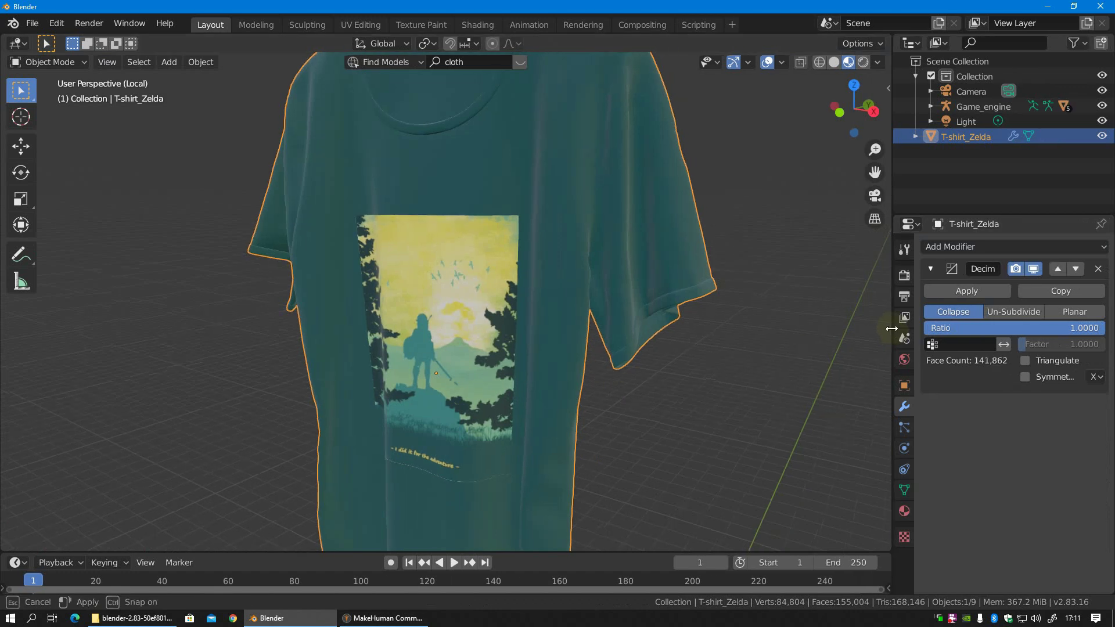
pyautogui.click(996, 328)
pyautogui.press('Return')
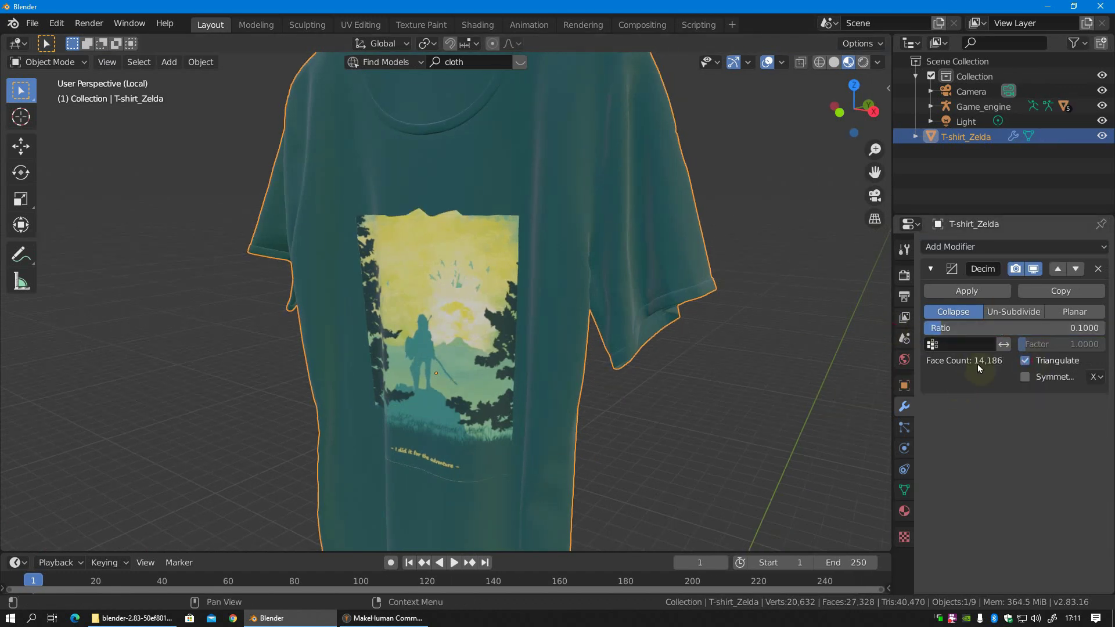
pyautogui.click(955, 292)
# - In Edit Mode, select the connected shirt body and invert to isolate the collar, sleeve and hem bands
pyautogui.press('Tab')
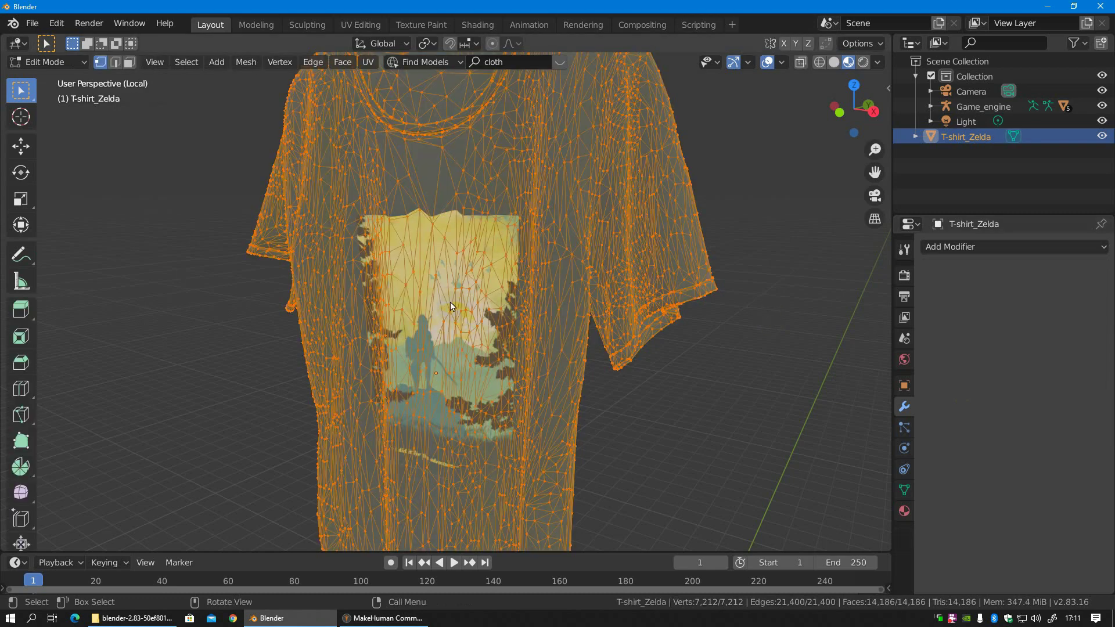
pyautogui.scroll(-3, 453, 269)
pyautogui.scroll(4, 453, 269)
pyautogui.click(493, 279)
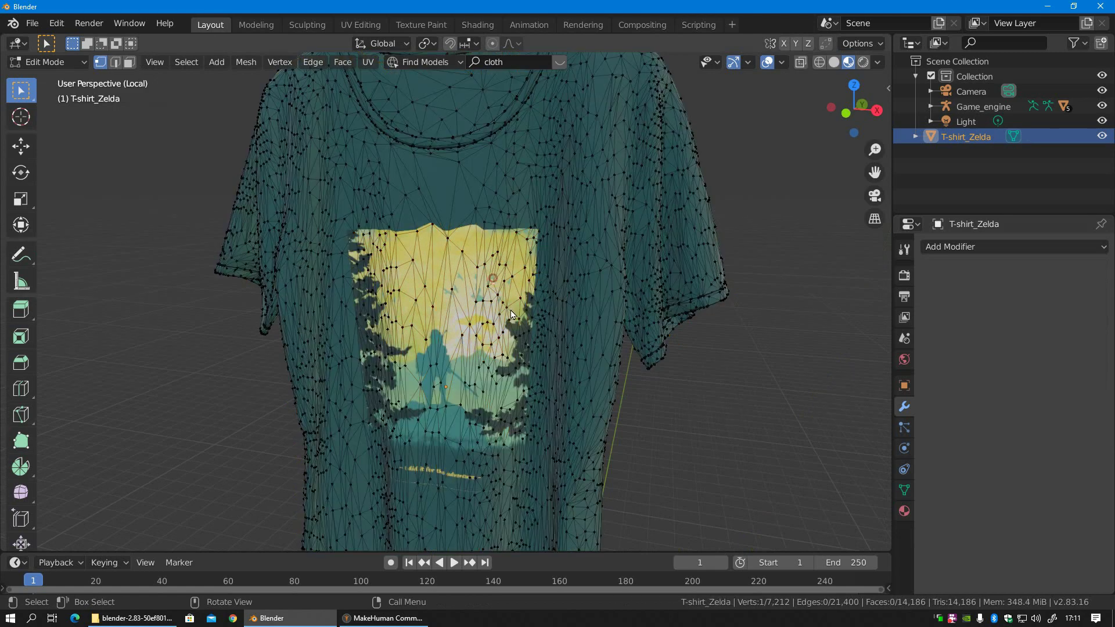
pyautogui.hotkey('ctrl', 'l')
pyautogui.scroll(-2, 511, 310)
pyautogui.scroll(-1, 450, 293)
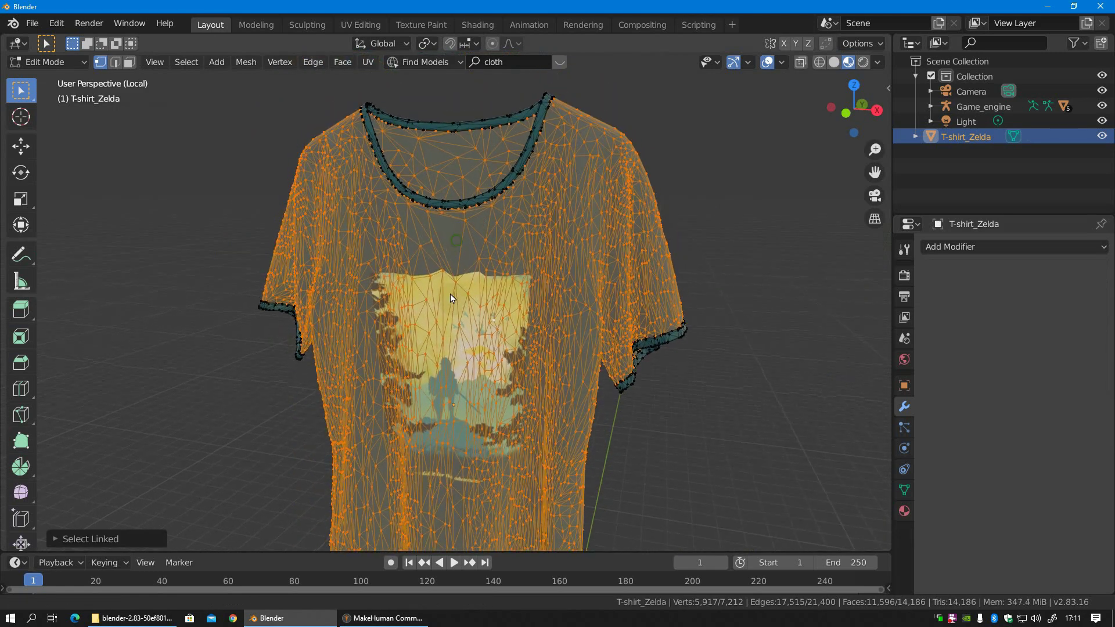
pyautogui.scroll(-1, 447, 343)
pyautogui.hotkey('ctrl', 'i')
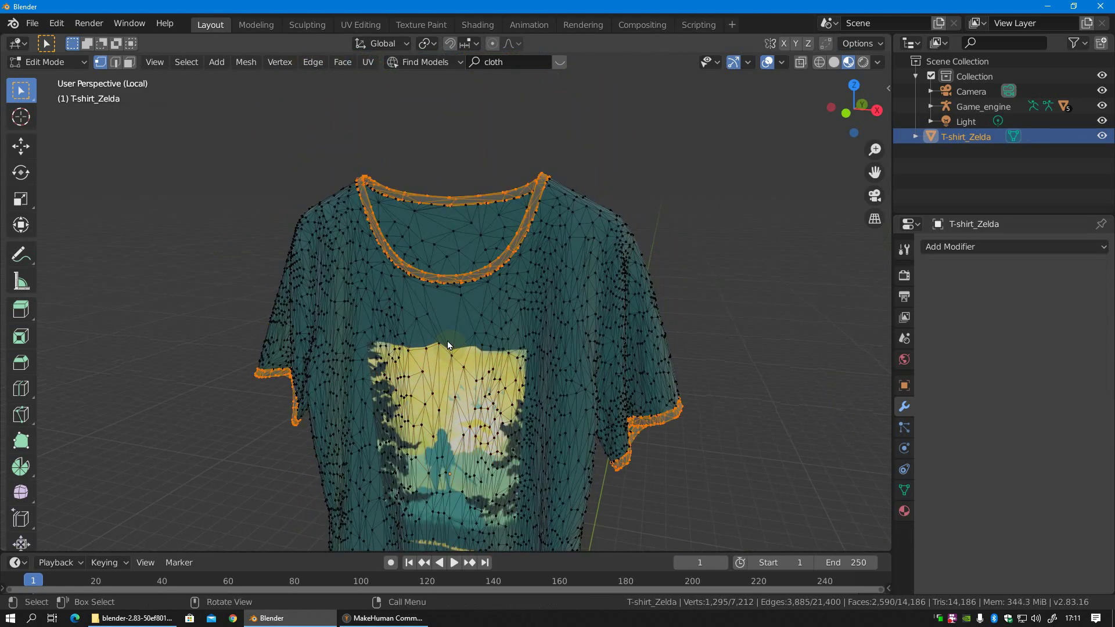
pyautogui.scroll(-1, 448, 345)
# - Delete the collar, sleeve-cuff and hem band vertices and return to Object Mode
pyautogui.press('s')
pyautogui.press('Escape')
pyautogui.scroll(-3, 441, 354)
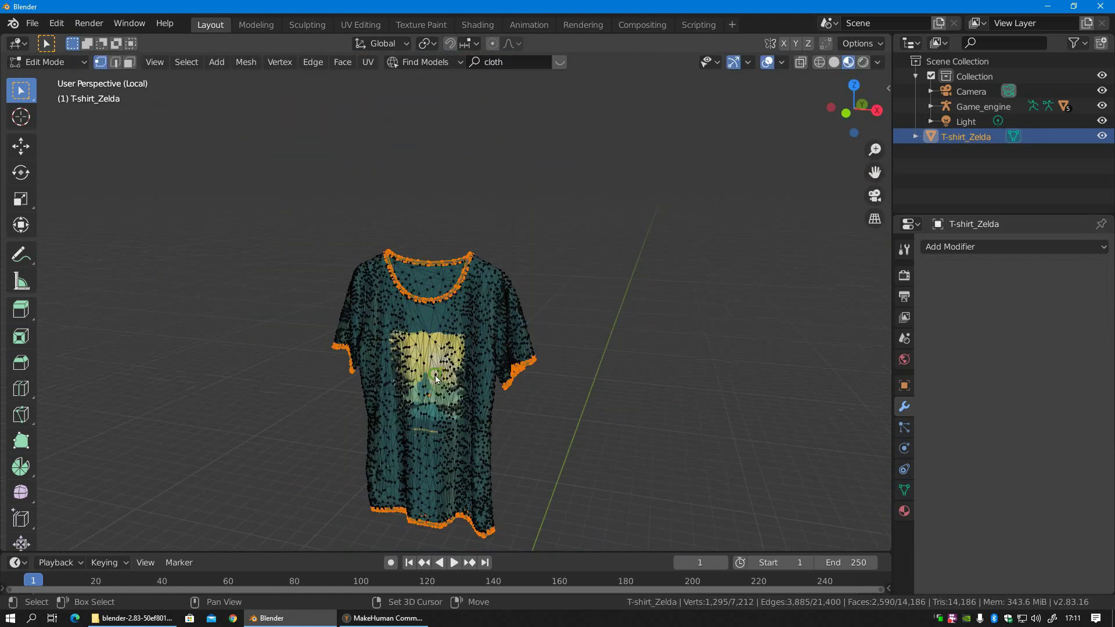
pyautogui.press('g')
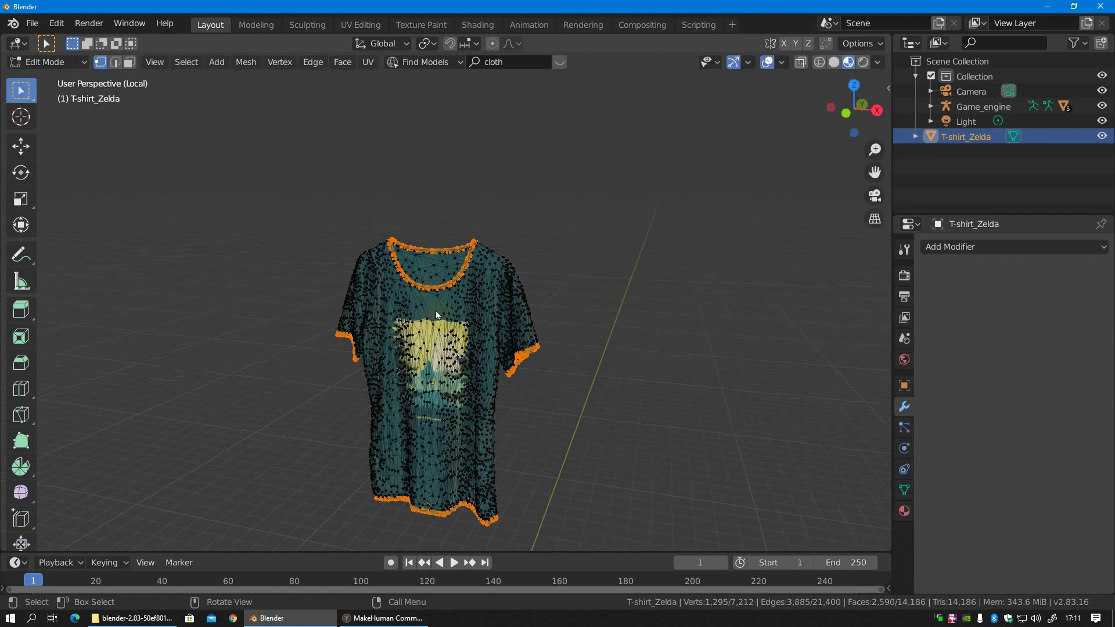
pyautogui.press('x')
pyautogui.click(437, 311)
pyautogui.press('Tab')
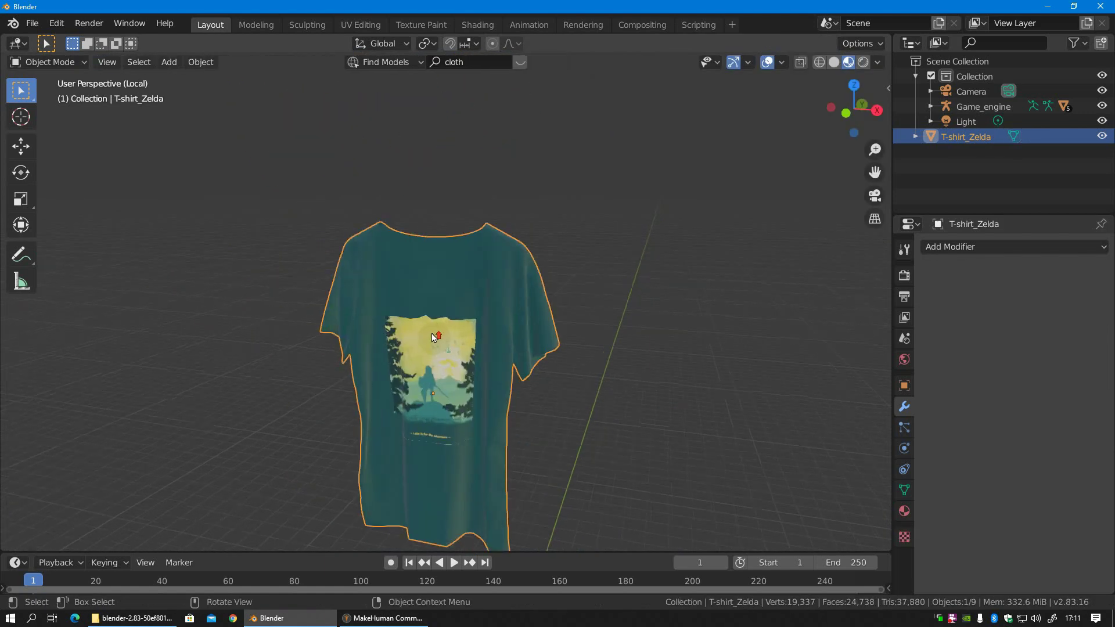
# - Add a Cloth simulation to the T-shirt in Physics properties
pyautogui.moveTo(429, 333)
pyautogui.mouseDown(button='middle')
pyautogui.moveTo(464, 292)
pyautogui.moveTo(513, 349)
pyautogui.mouseUp(button='middle')
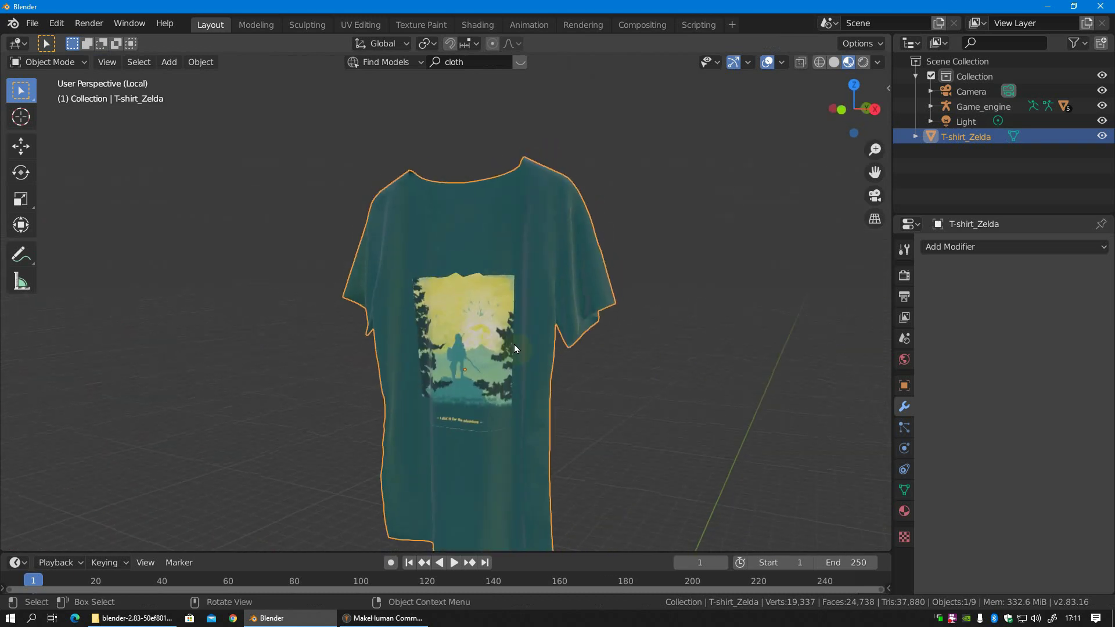
pyautogui.click(904, 447)
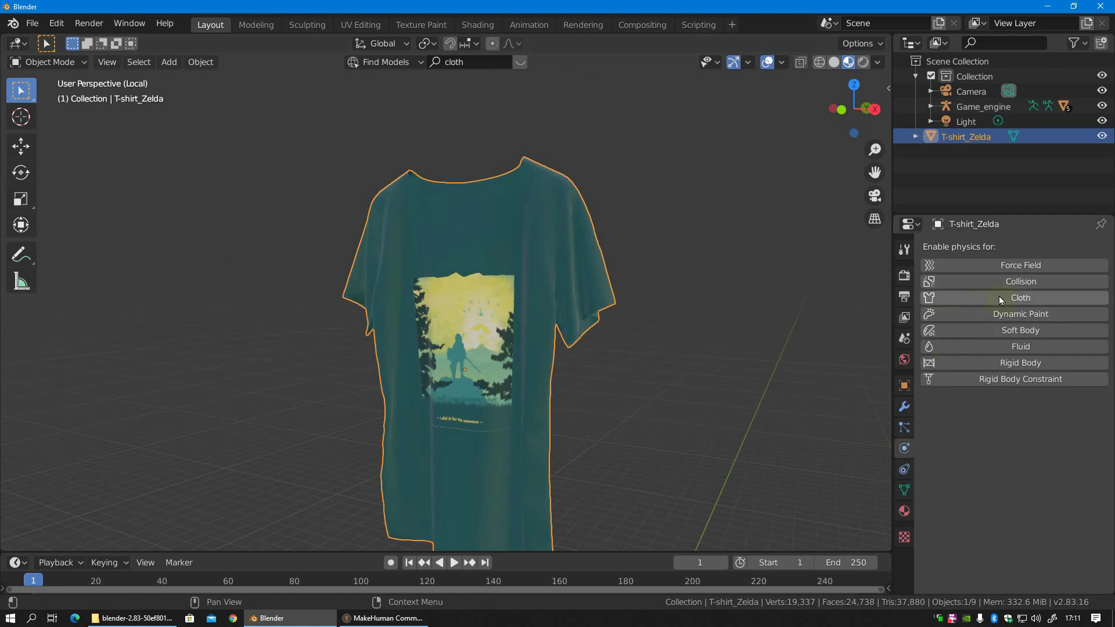
pyautogui.click(976, 297)
pyautogui.scroll(-5, 943, 406)
pyautogui.scroll(-5, 952, 465)
pyautogui.scroll(-8, 966, 565)
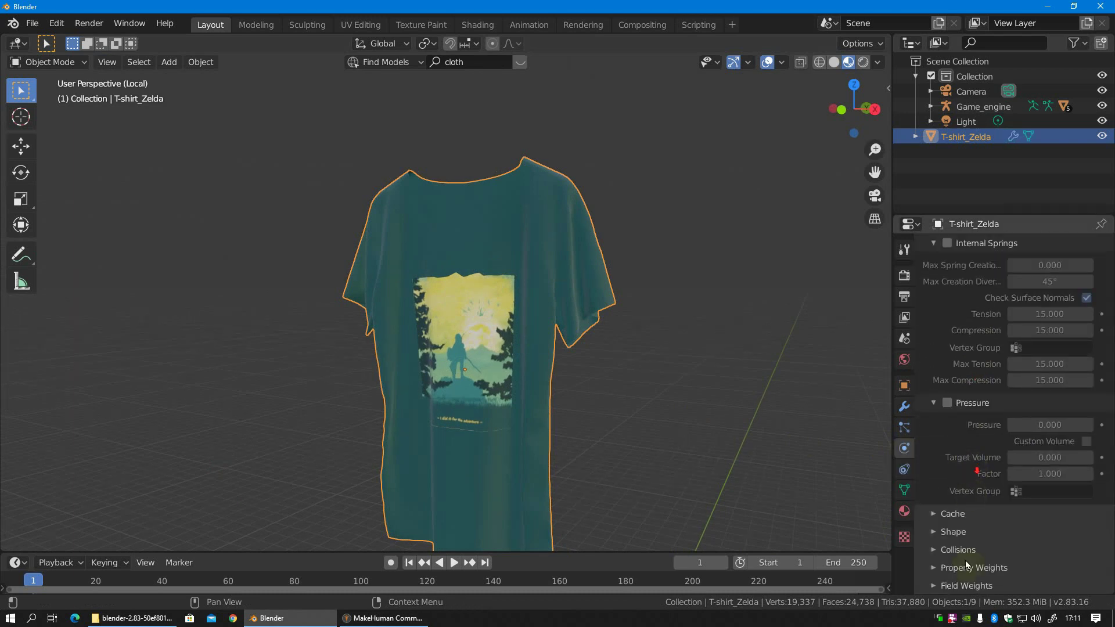
pyautogui.scroll(-6, 992, 520)
pyautogui.scroll(-5, 990, 465)
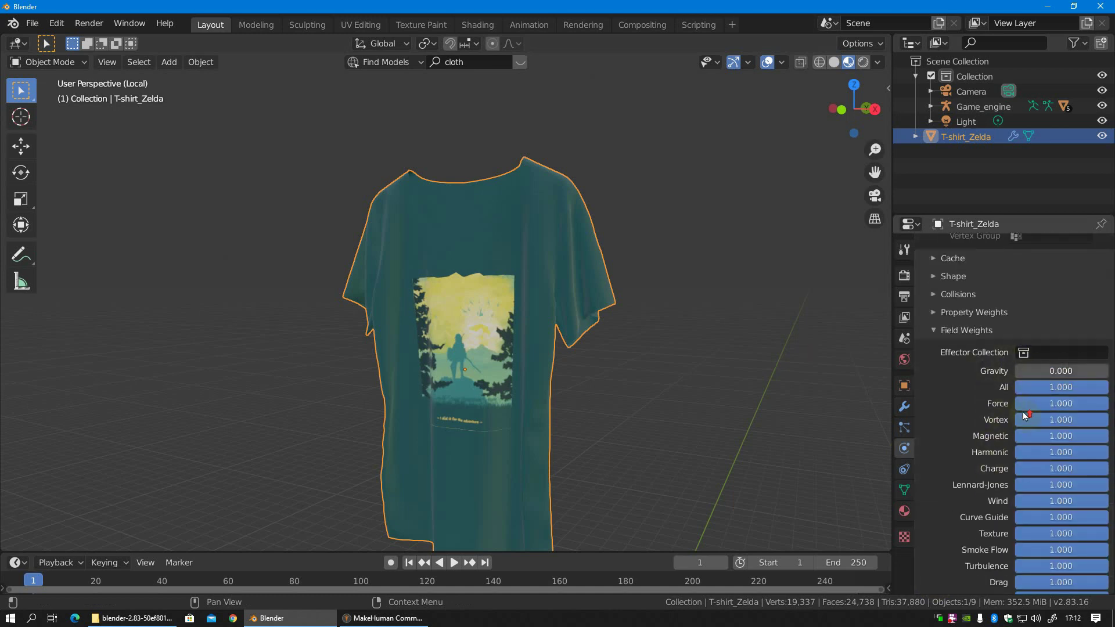
pyautogui.scroll(8, 990, 415)
pyautogui.scroll(4, 987, 447)
# - Enable cloth Pressure with custom target volume 1 and pressure factor 5, then play the simulation
pyautogui.click(948, 449)
pyautogui.scroll(-3, 990, 464)
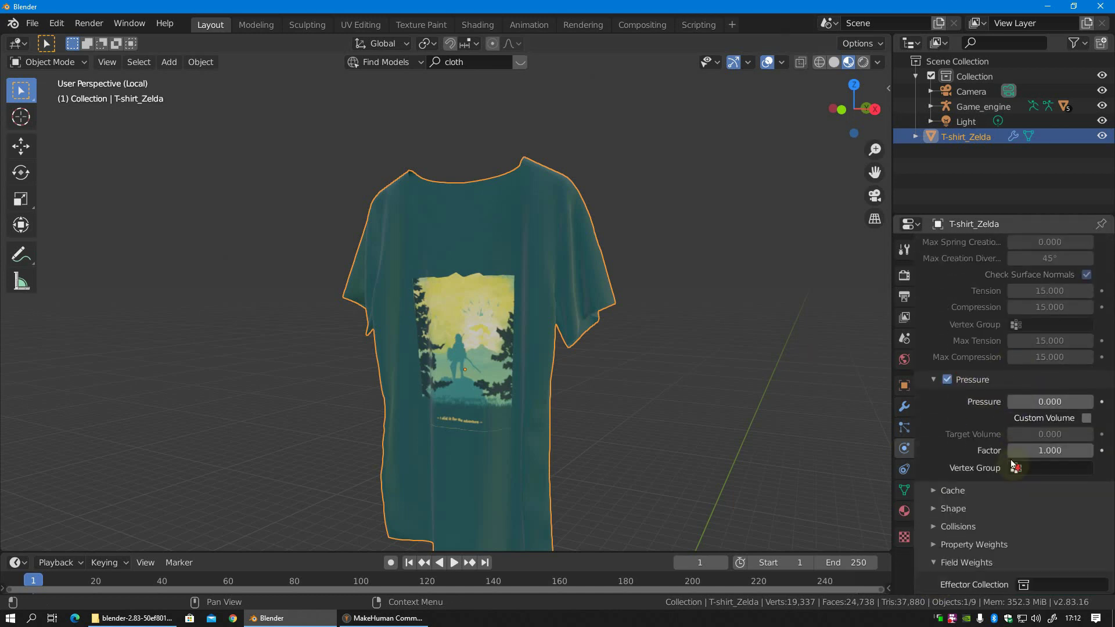
pyautogui.scroll(-1, 1016, 407)
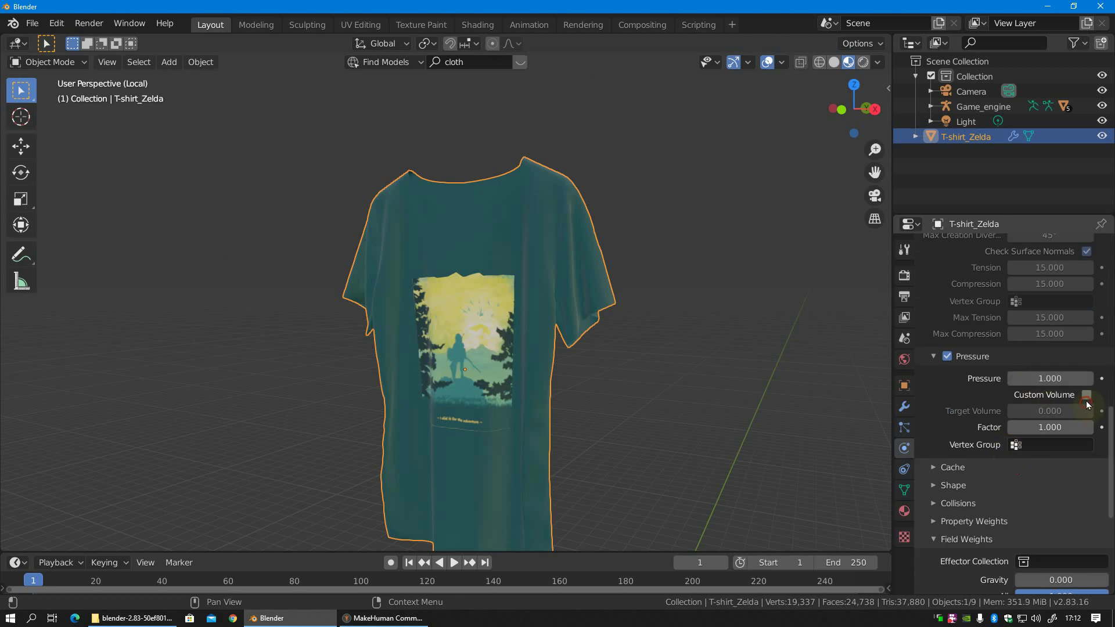
pyautogui.click(1086, 395)
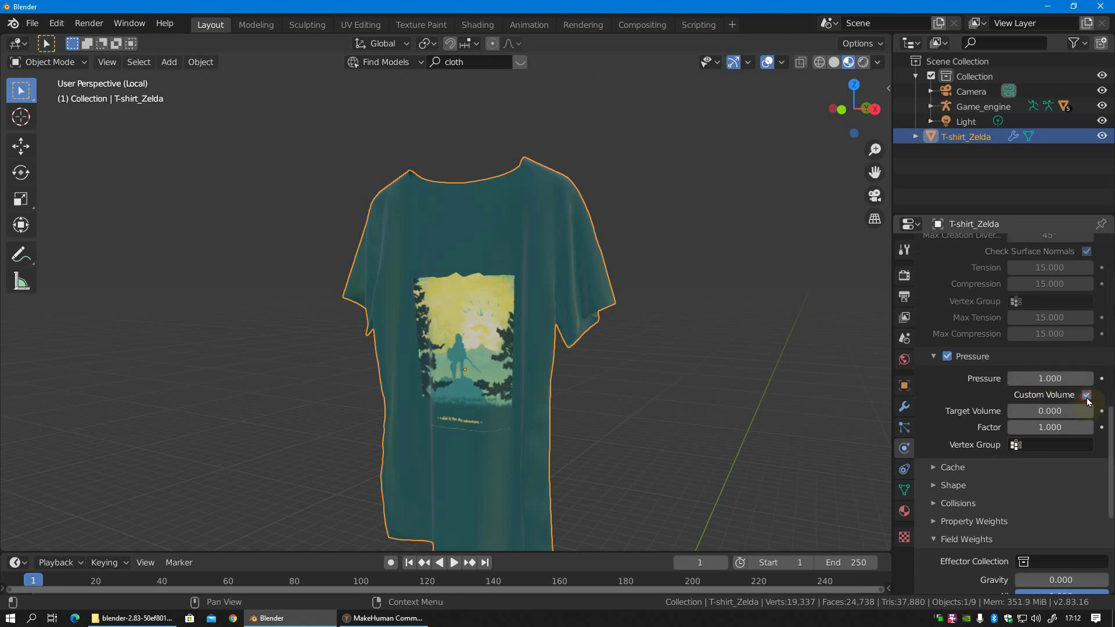
pyautogui.click(1046, 410)
pyautogui.write('1')
pyautogui.press('Return')
pyautogui.click(1054, 429)
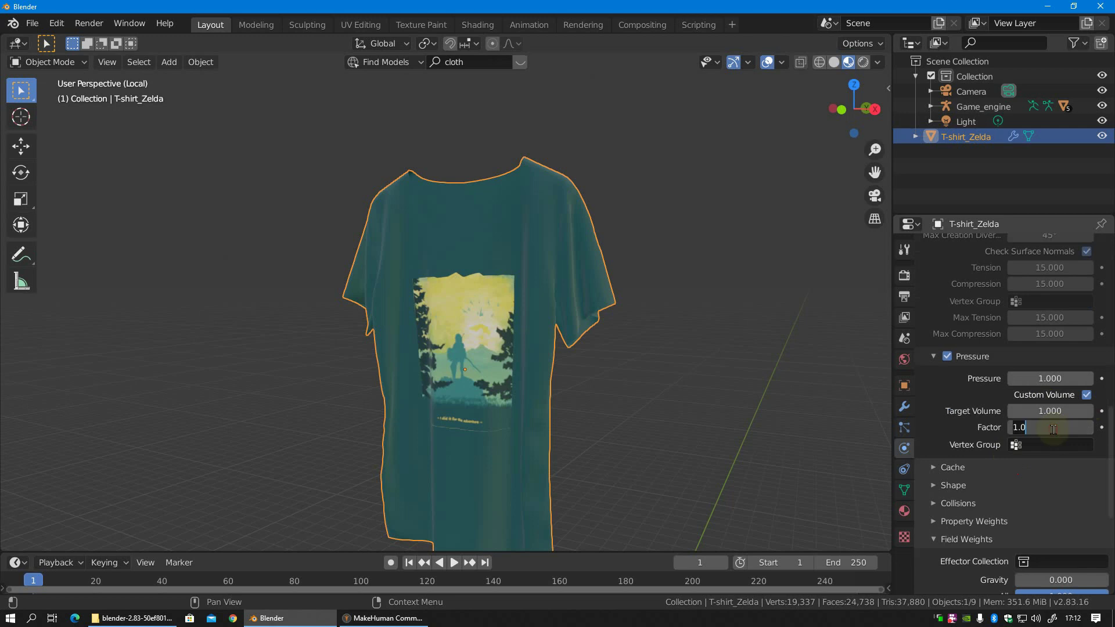
pyautogui.write('5')
pyautogui.press('Return')
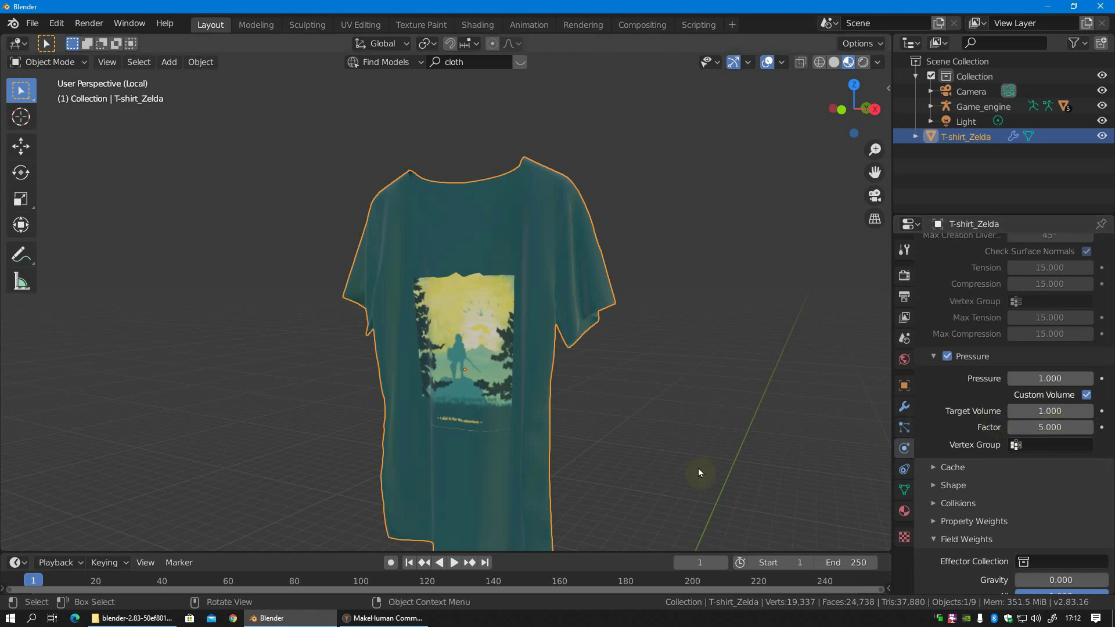
pyautogui.click(455, 562)
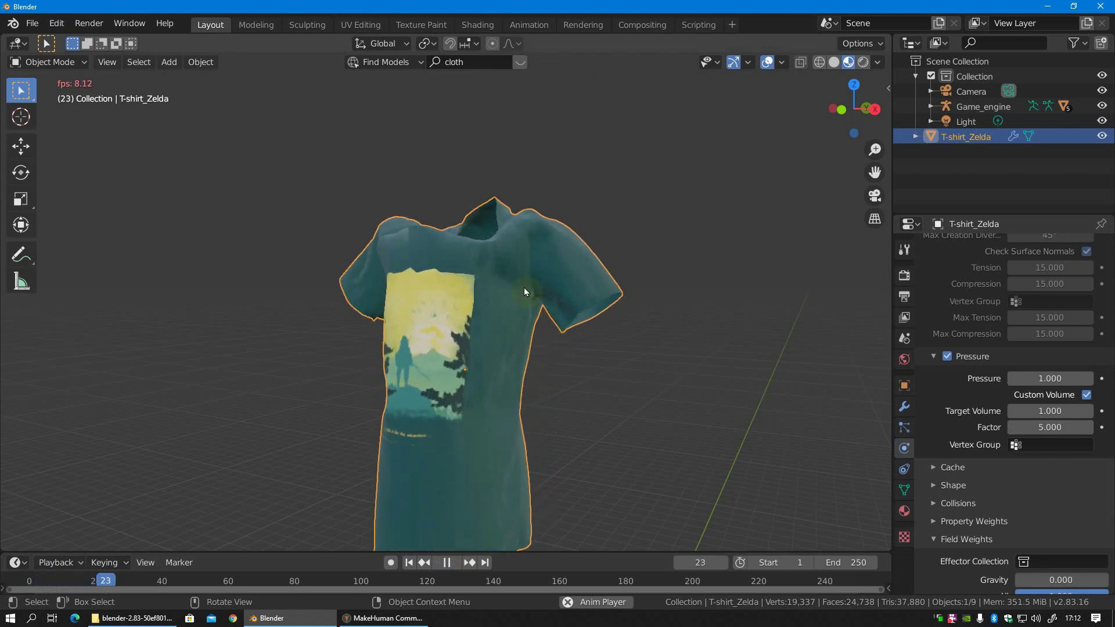
# - Stop playback at frame 131 and apply the Cloth modifier to keep the inflated shape
pyautogui.moveTo(534, 354)
pyautogui.mouseDown(button='middle')
pyautogui.moveTo(516, 354)
pyautogui.moveTo(501, 379)
pyautogui.moveTo(489, 350)
pyautogui.moveTo(547, 340)
pyautogui.mouseUp(button='middle')
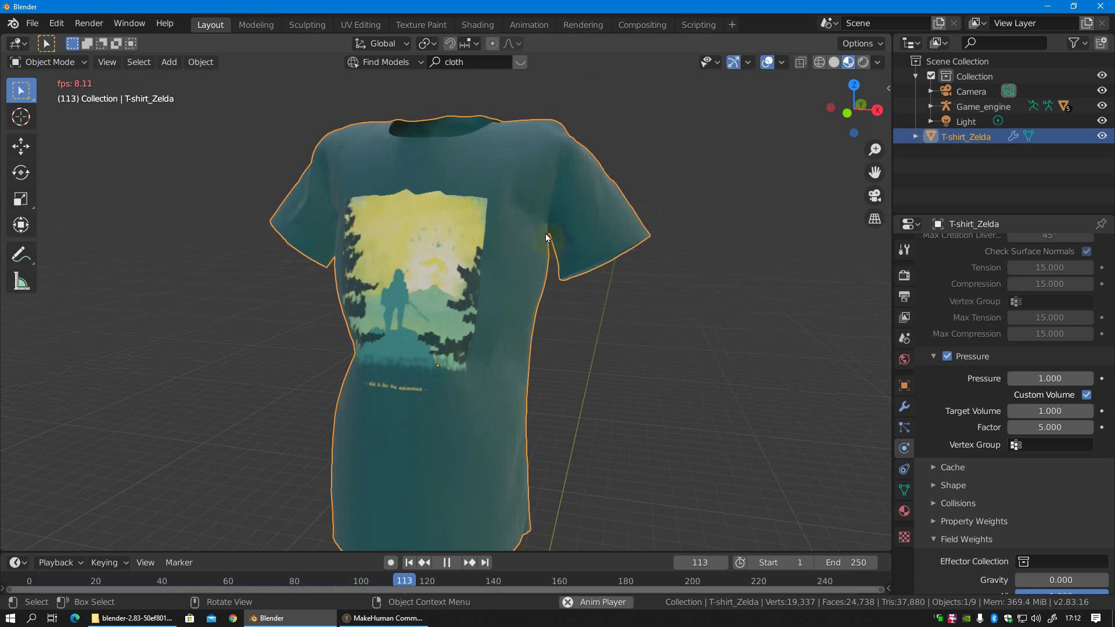
pyautogui.press('space')
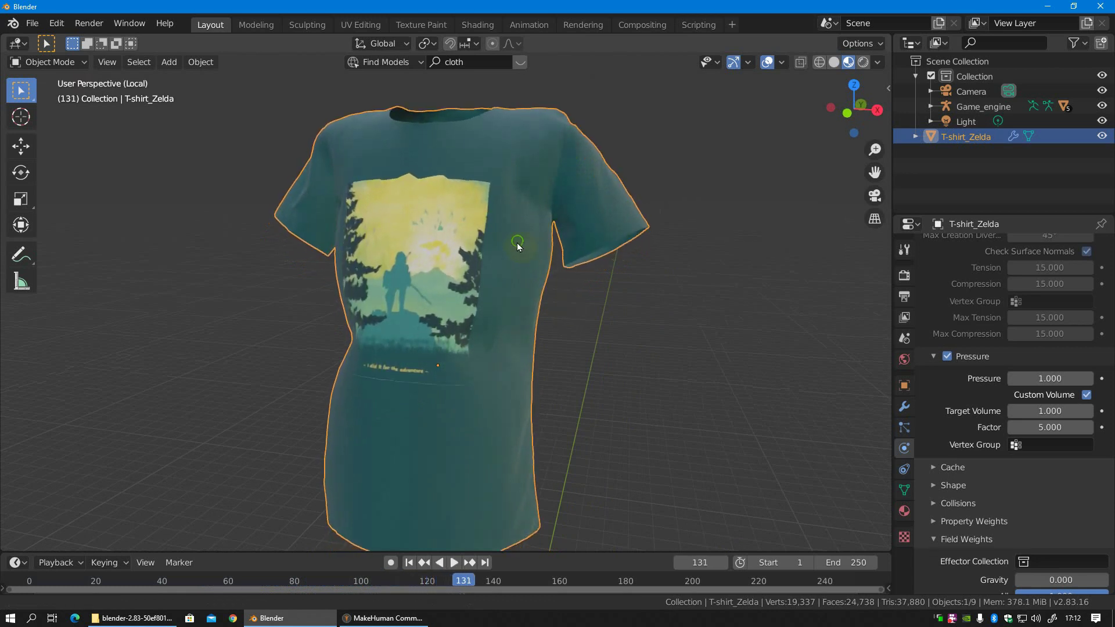
pyautogui.moveTo(520, 244)
pyautogui.mouseDown(button='middle')
pyautogui.moveTo(520, 329)
pyautogui.moveTo(538, 336)
pyautogui.mouseUp(button='middle')
pyautogui.click(903, 407)
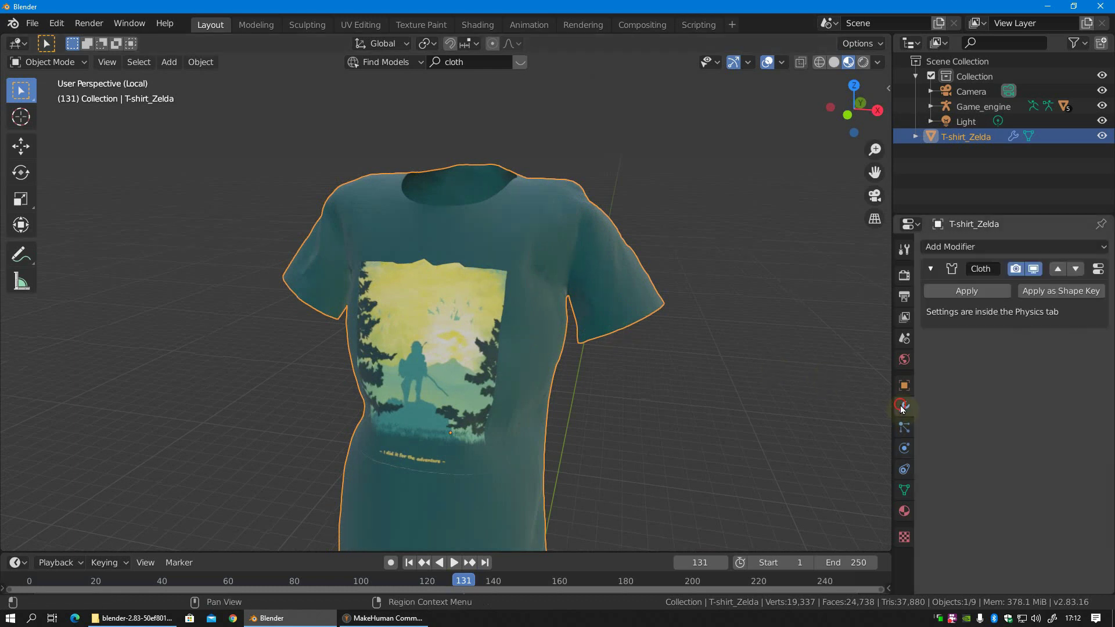
pyautogui.click(955, 290)
pyautogui.scroll(-3, 528, 339)
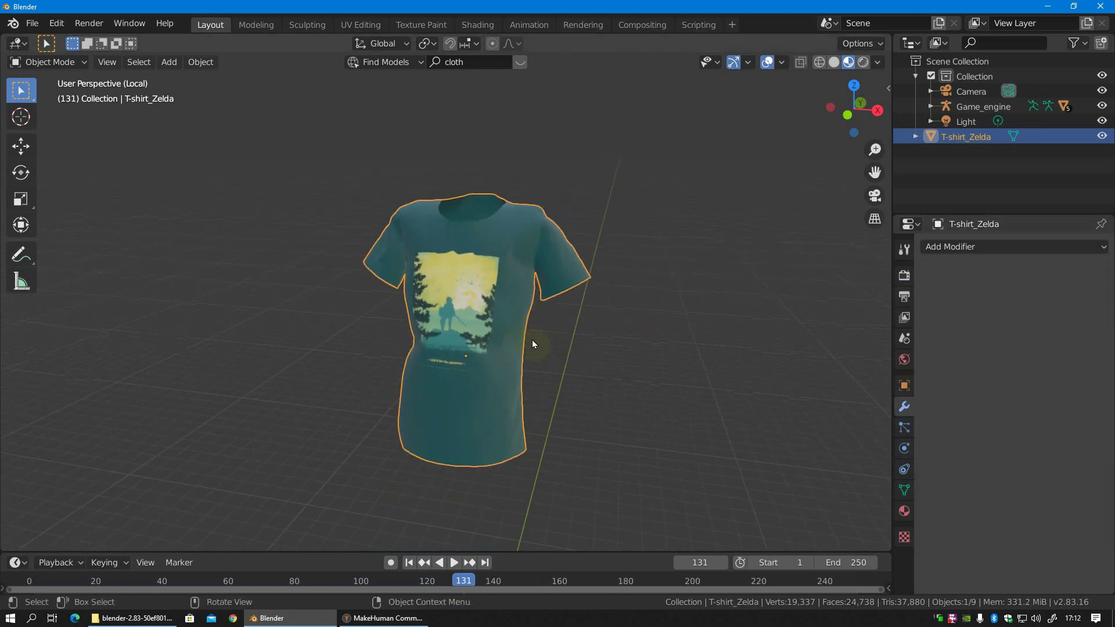
# - Exit local view and move the shirt onto the character's torso
pyautogui.press('KP_Divide')
pyautogui.press('KP_5')
pyautogui.press('KP_3')
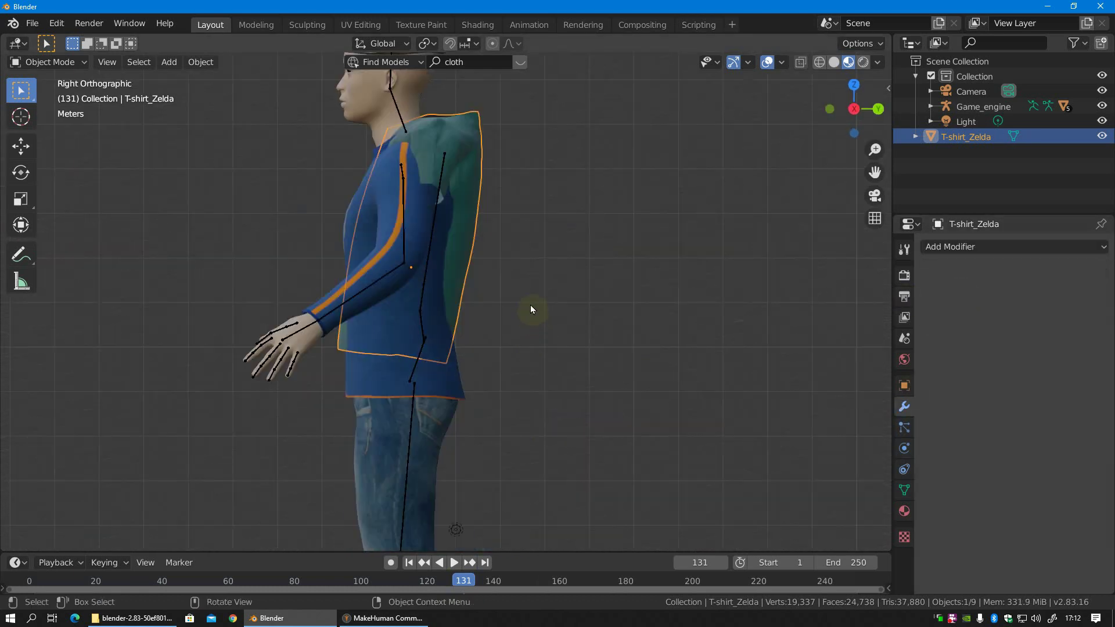
pyautogui.press('g')
pyautogui.click(505, 278)
pyautogui.press('KP_1')
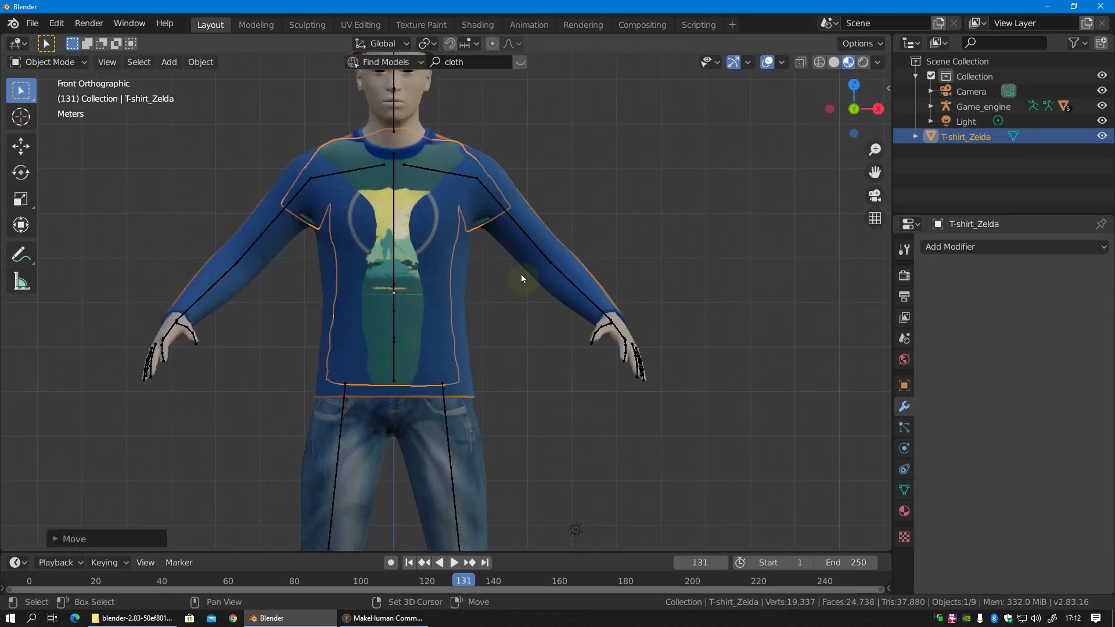
# - Widen the shirt along X, rescale it and move it over the torso
pyautogui.keyDown('shift'); pyautogui.moveTo(521, 278); pyautogui.dragTo(516, 325, button='middle'); pyautogui.keyUp('shift')
pyautogui.press('s')
pyautogui.press('x')
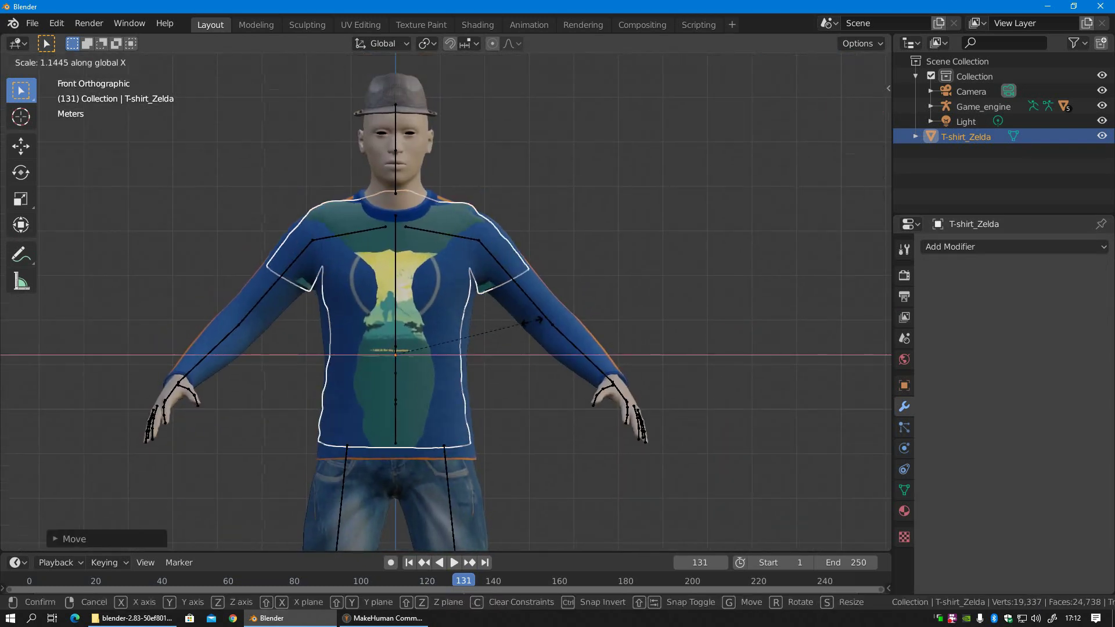
pyautogui.click(534, 321)
pyautogui.press('s')
pyautogui.press('x')
pyautogui.click(510, 277)
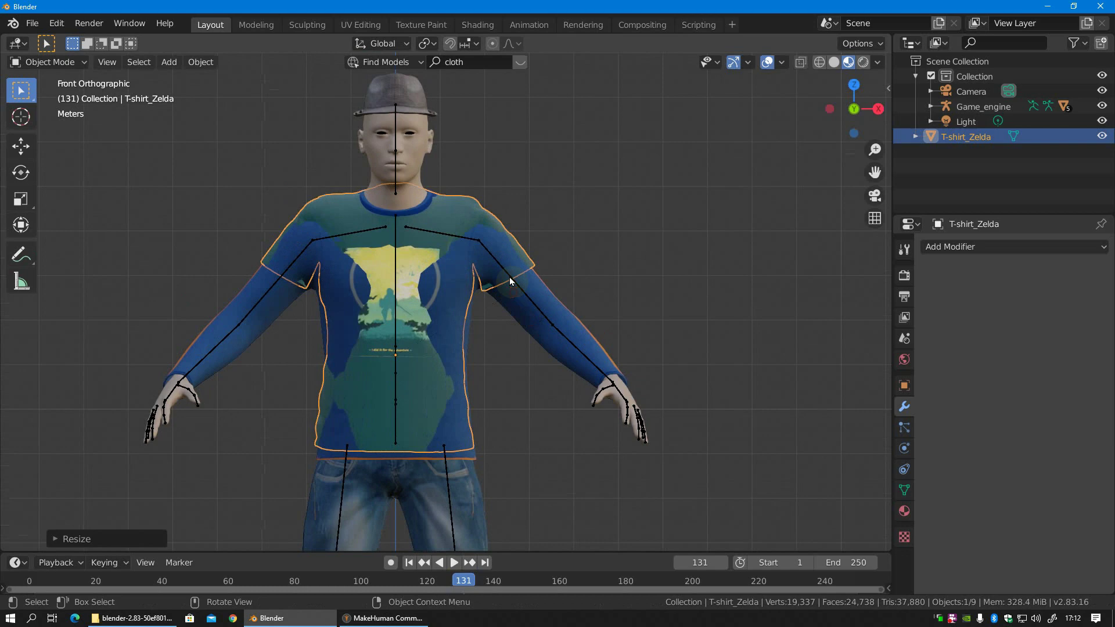
pyautogui.press('g')
pyautogui.click(510, 284)
# - Resize and nudge the shirt again to fit the chest and shoulders, orbiting to check
pyautogui.scroll(1, 511, 291)
pyautogui.scroll(4, 492, 305)
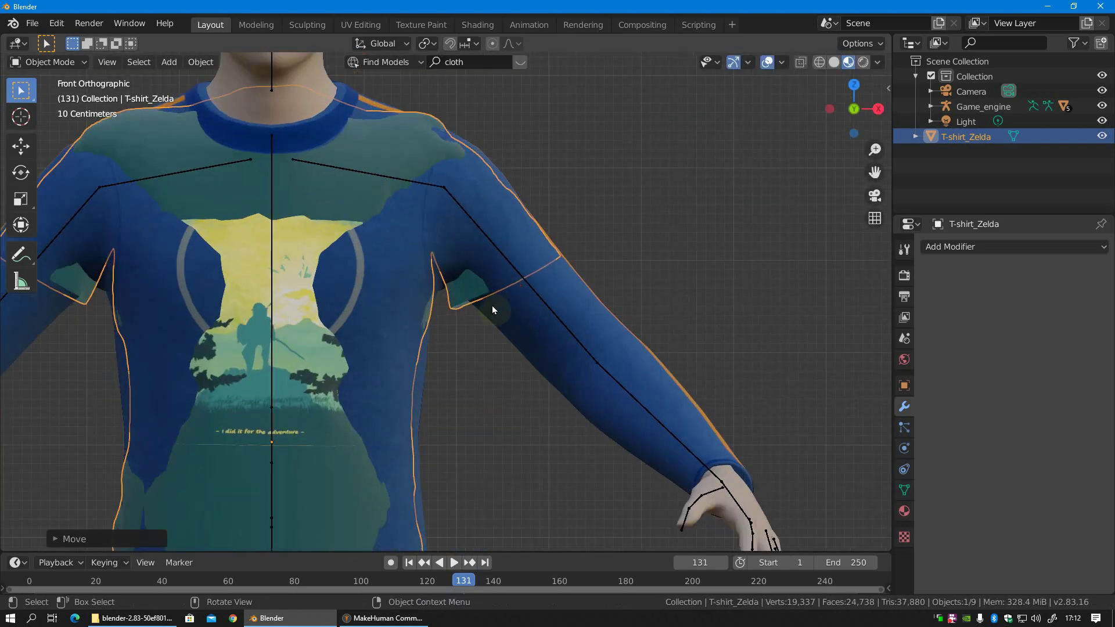
pyautogui.press('g')
pyautogui.press('Escape')
pyautogui.scroll(-2, 494, 294)
pyautogui.scroll(-2, 493, 273)
pyautogui.press('s')
pyautogui.click(570, 243)
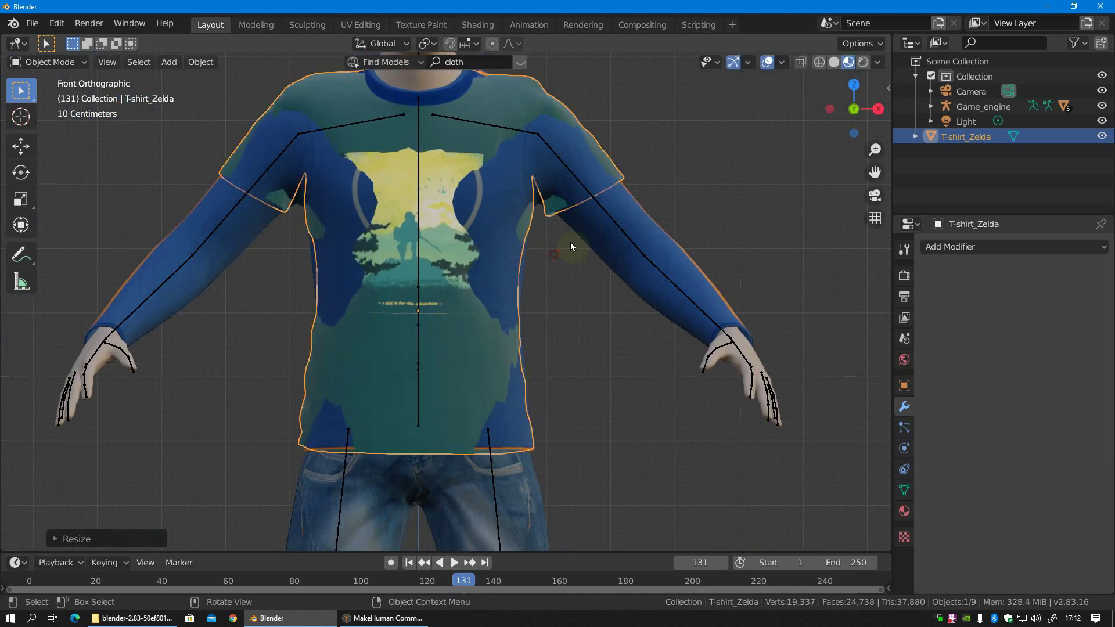
pyautogui.press('g')
pyautogui.click(570, 244)
pyautogui.moveTo(570, 244)
pyautogui.mouseDown(button='middle')
pyautogui.moveTo(395, 262)
pyautogui.moveTo(546, 341)
pyautogui.moveTo(536, 347)
pyautogui.mouseUp(button='middle')
# - Add a Shrinkwrap modifier targeting the casual suit mesh in Above Surface mode
pyautogui.click(960, 253)
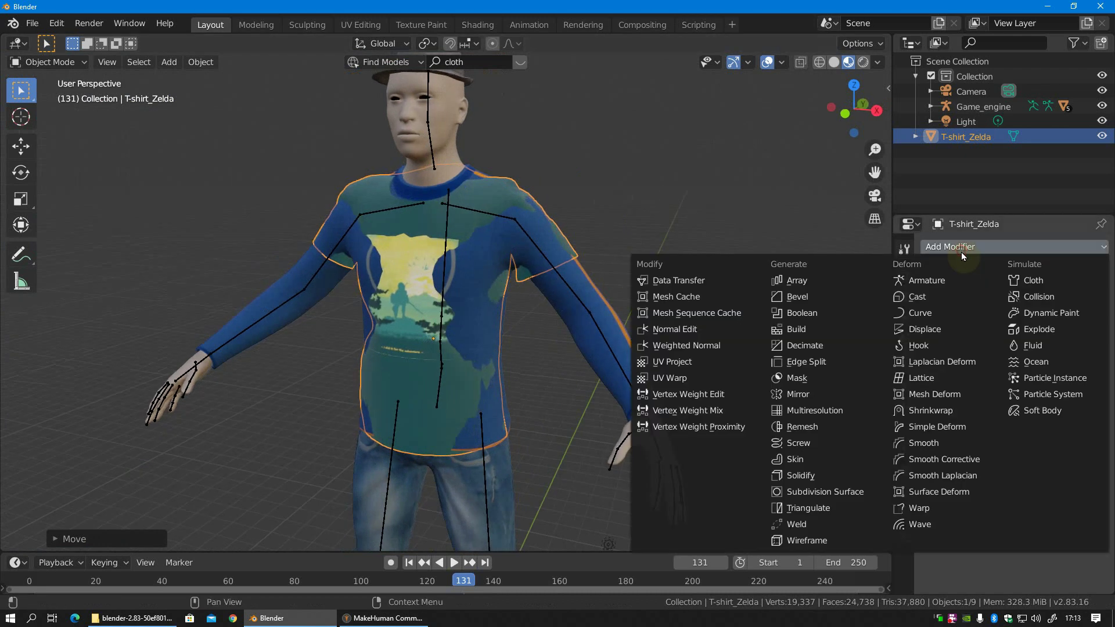
pyautogui.click(941, 410)
pyautogui.click(1005, 329)
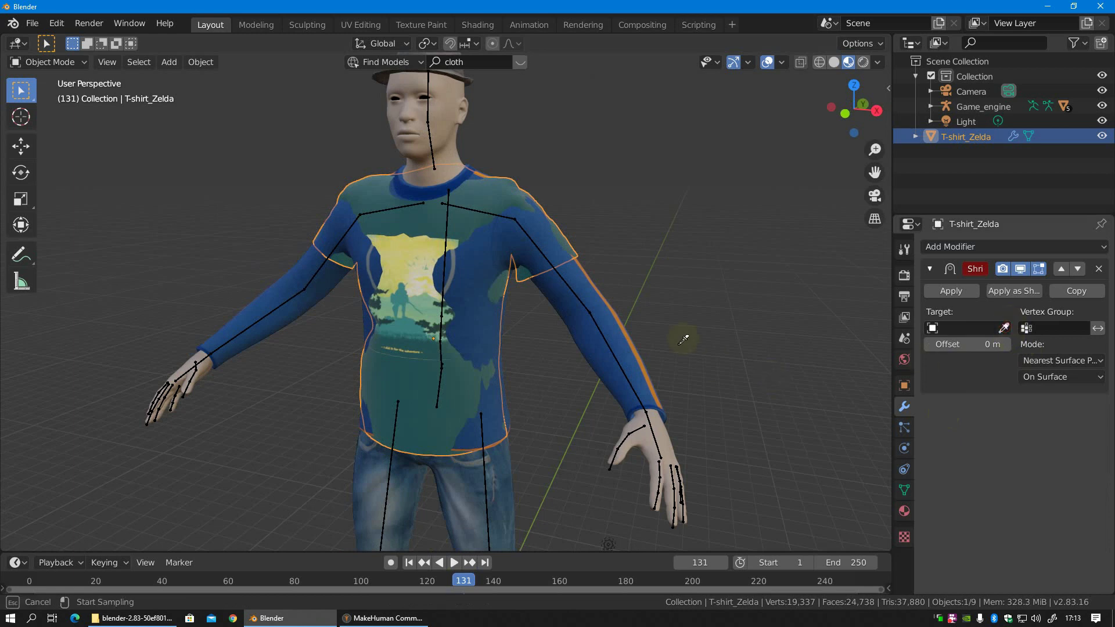
pyautogui.click(590, 296)
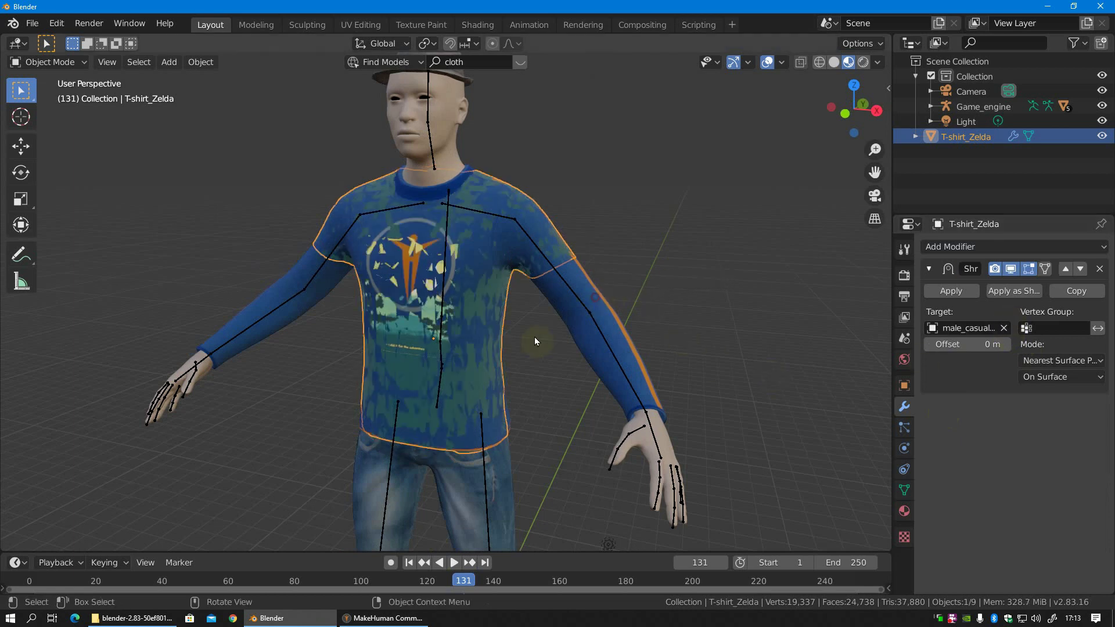
pyautogui.click(1048, 375)
pyautogui.click(1040, 460)
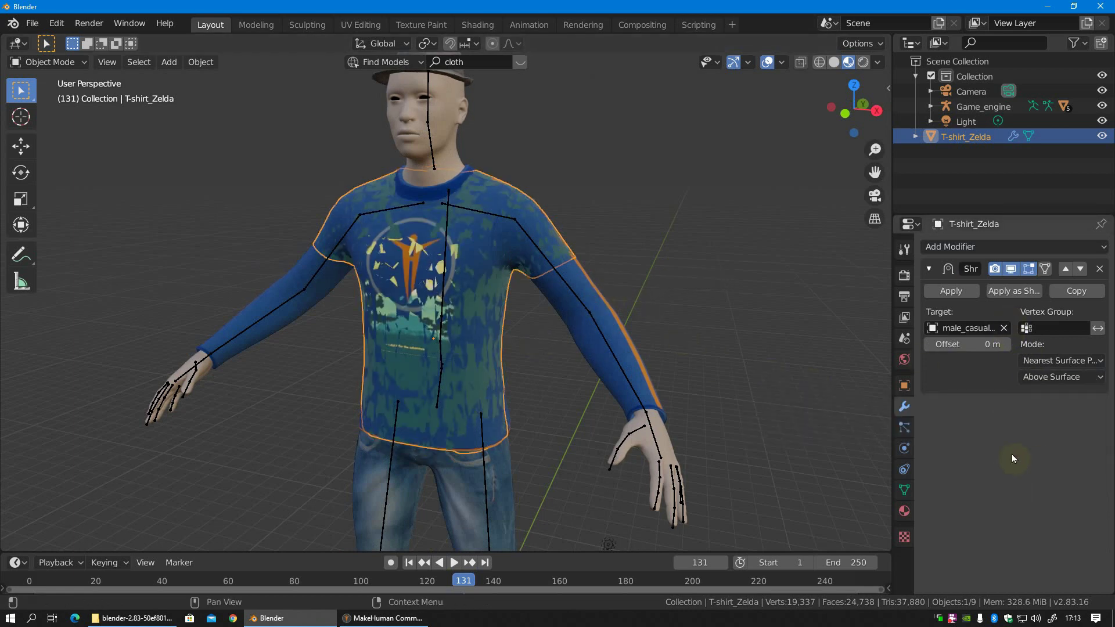
# - Set the Shrinkwrap offset to about 0.52 m and apply the modifier
pyautogui.moveTo(967, 344); pyautogui.dragTo(999, 345)
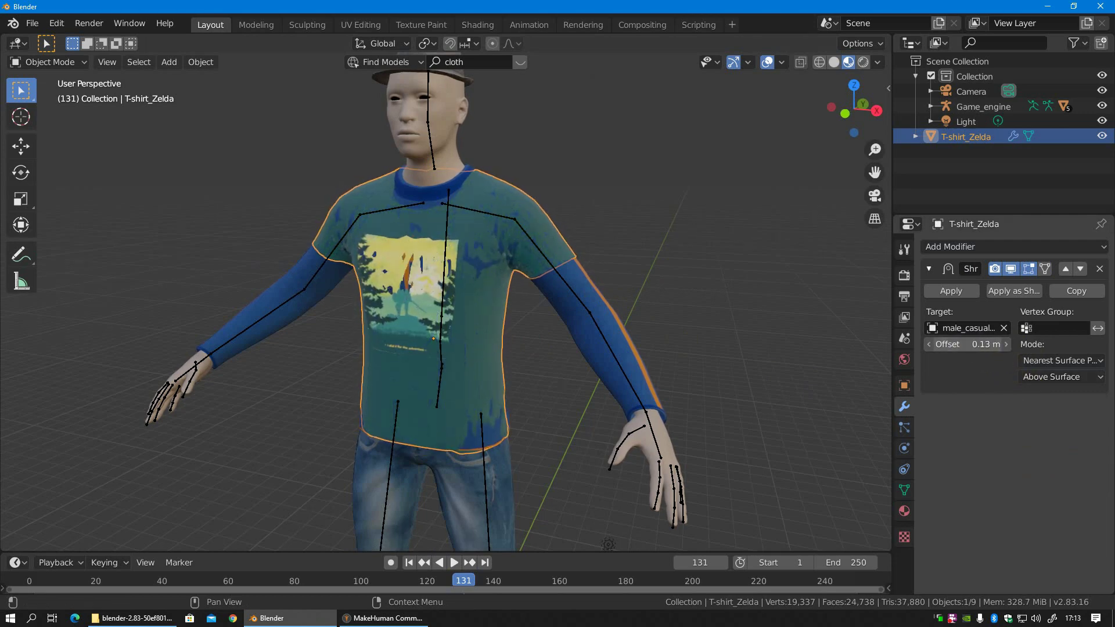
pyautogui.moveTo(999, 345); pyautogui.dragTo(1002, 345)
pyautogui.scroll(5, 509, 306)
pyautogui.scroll(2, 511, 299)
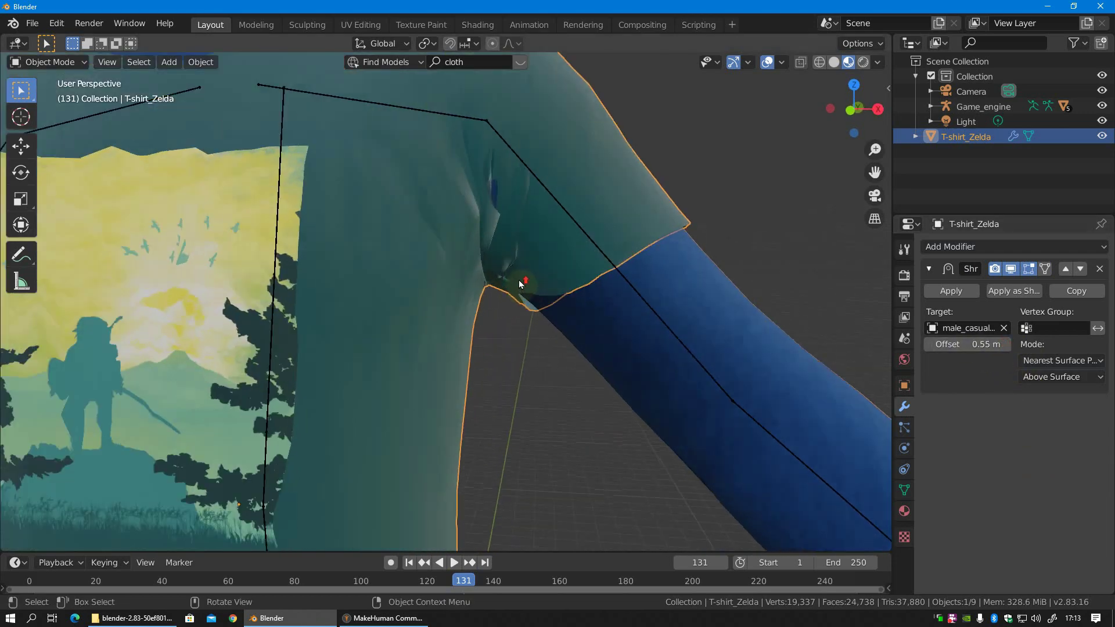
pyautogui.scroll(1, 505, 250)
pyautogui.moveTo(967, 338)
pyautogui.mouseDown()
pyautogui.moveTo(994, 338)
pyautogui.moveTo(969, 344)
pyautogui.mouseUp()
pyautogui.scroll(-2, 429, 276)
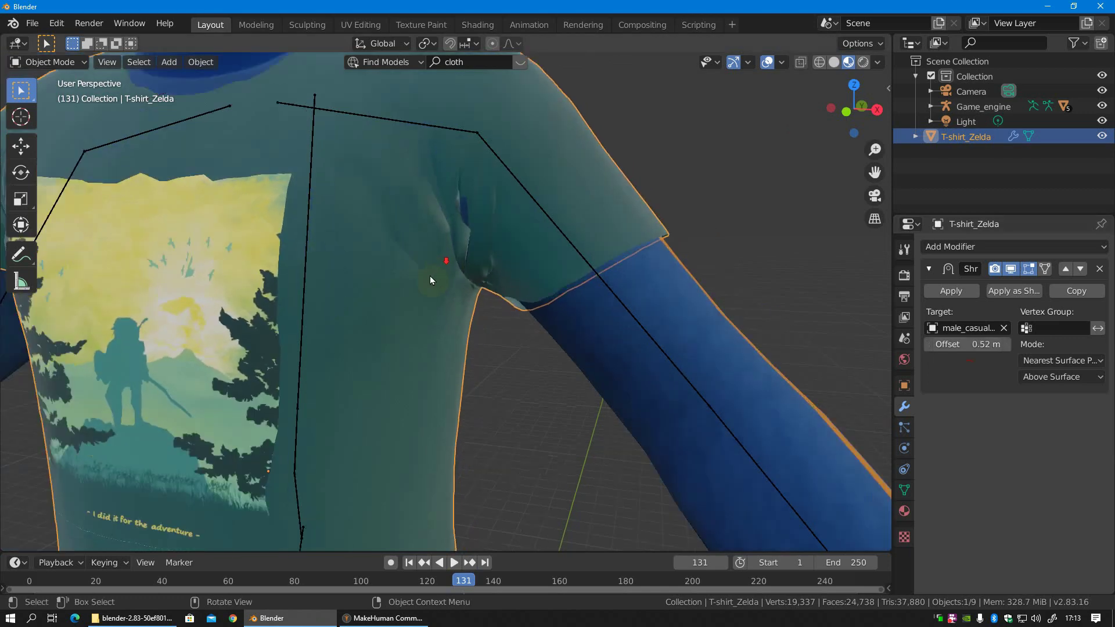
pyautogui.scroll(-3, 454, 256)
pyautogui.scroll(-2, 437, 373)
pyautogui.scroll(-1, 439, 408)
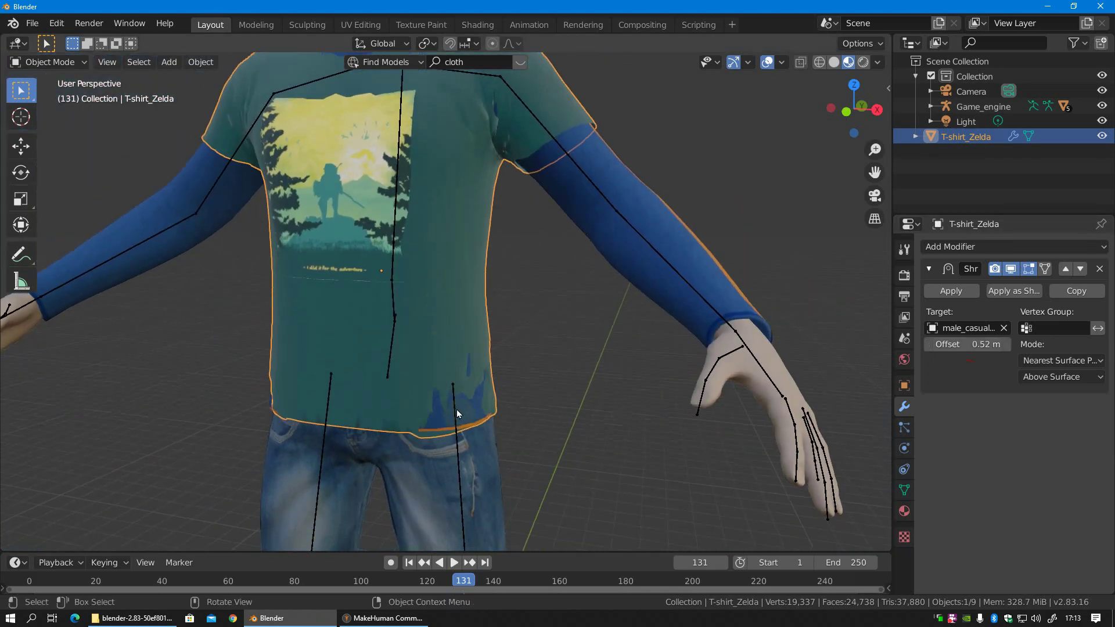
pyautogui.moveTo(456, 409)
pyautogui.mouseDown(button='middle')
pyautogui.moveTo(477, 409)
pyautogui.moveTo(434, 411)
pyautogui.mouseUp(button='middle')
pyautogui.moveTo(575, 388)
pyautogui.mouseDown(button='middle')
pyautogui.moveTo(408, 386)
pyautogui.moveTo(401, 373)
pyautogui.moveTo(468, 315)
pyautogui.moveTo(496, 361)
pyautogui.moveTo(485, 358)
pyautogui.mouseUp(button='middle')
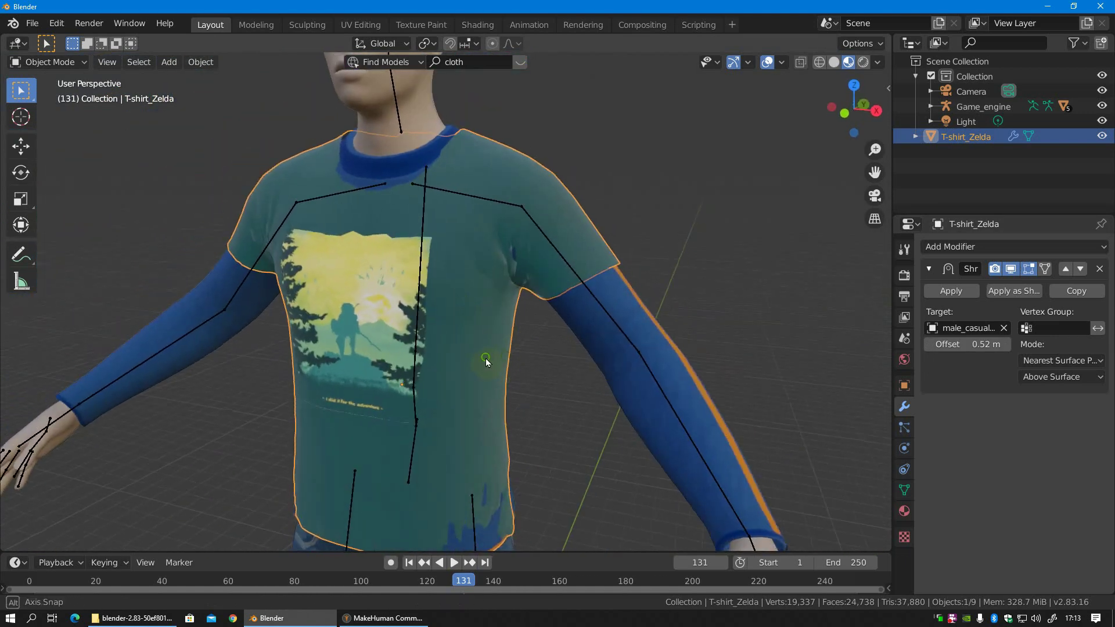
pyautogui.click(955, 290)
# - Select all the shirt's vertices in Edit Mode and run Smooth Vertices
pyautogui.keyDown('shift'); pyautogui.scroll(-2, 513, 318); pyautogui.keyUp('shift')
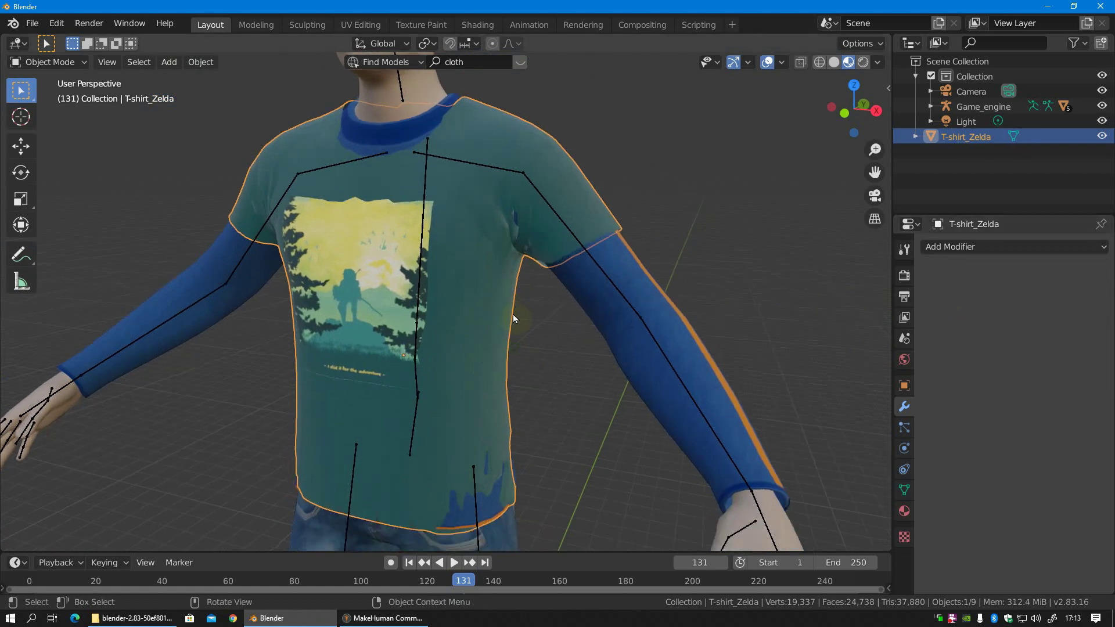
pyautogui.moveTo(451, 333)
pyautogui.mouseDown(button='middle')
pyautogui.moveTo(482, 328)
pyautogui.moveTo(473, 341)
pyautogui.mouseUp(button='middle')
pyautogui.press('Tab')
pyautogui.press('a')
pyautogui.moveTo(495, 382); pyautogui.dragTo(473, 380, button='middle')
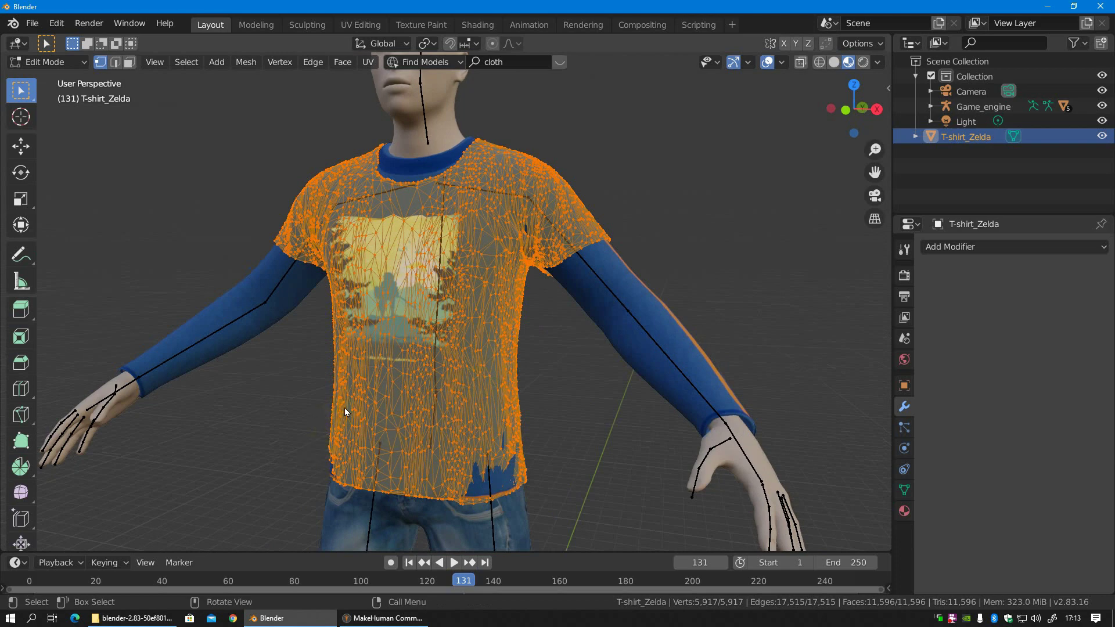
pyautogui.press('F3')
pyautogui.write('smoo')
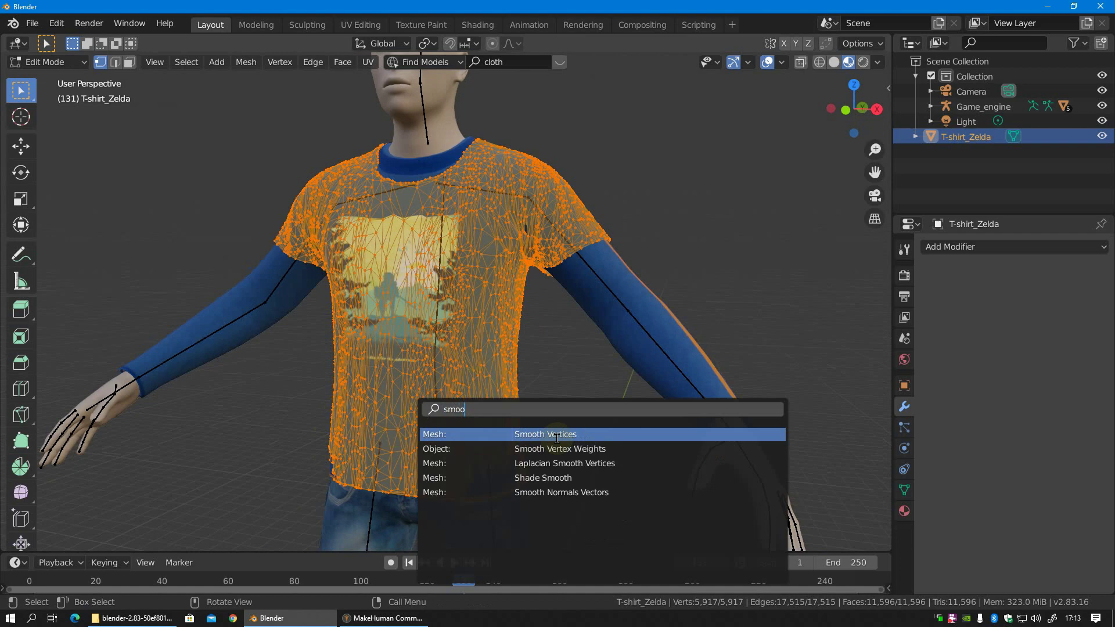
pyautogui.click(556, 438)
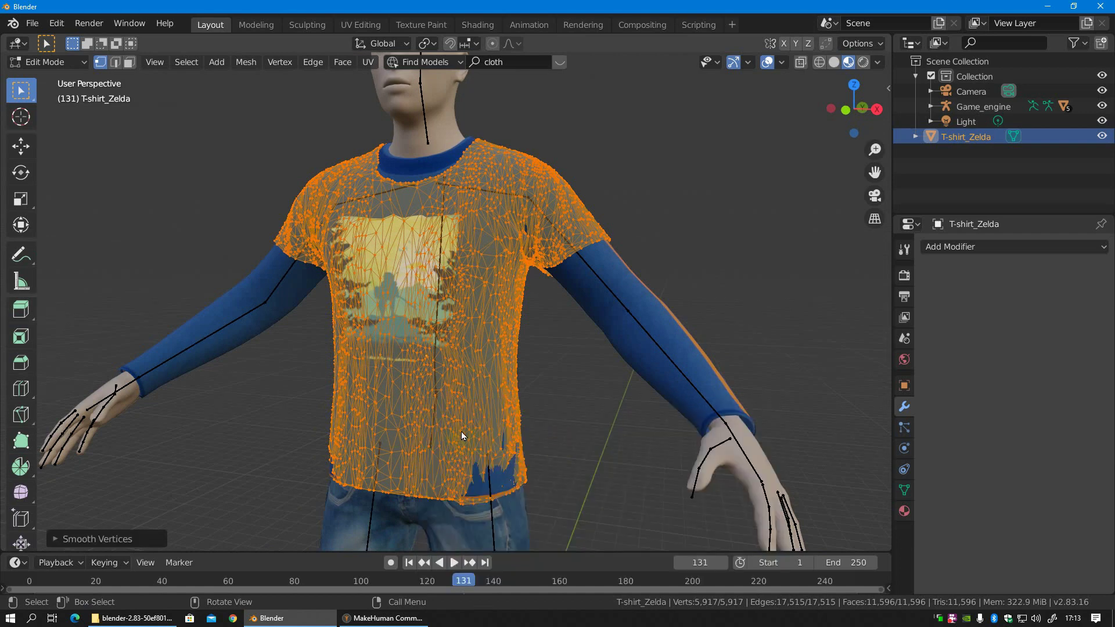
# - Set the smoothing factor to 0.3 with 5 repeats and return to Object Mode
pyautogui.click(56, 539)
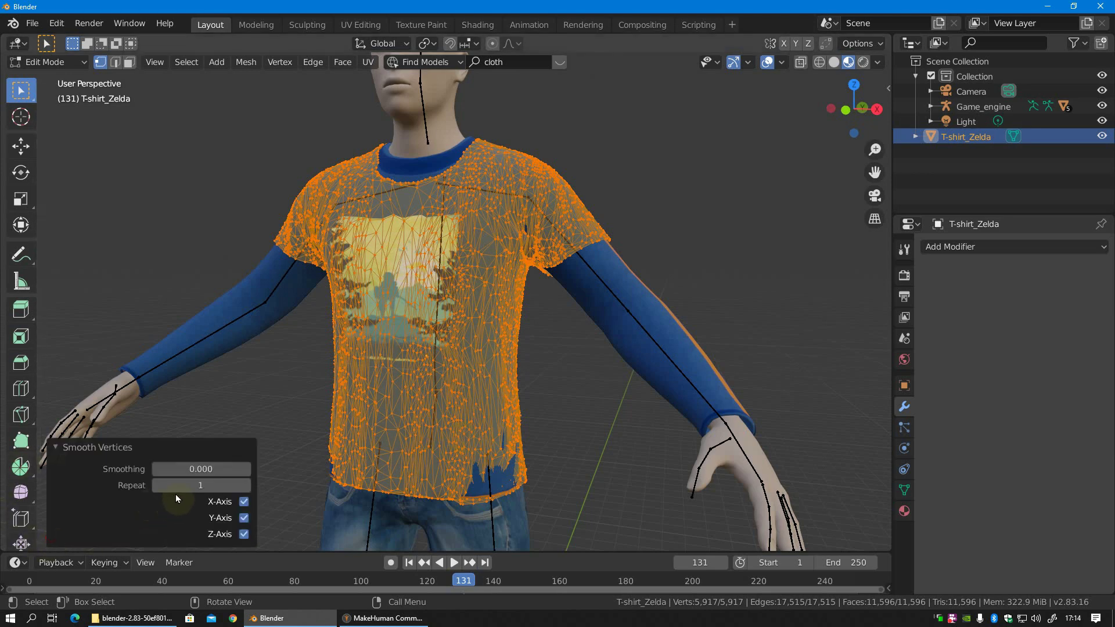
pyautogui.click(199, 472)
pyautogui.write('0.3')
pyautogui.press('Return')
pyautogui.click(200, 486)
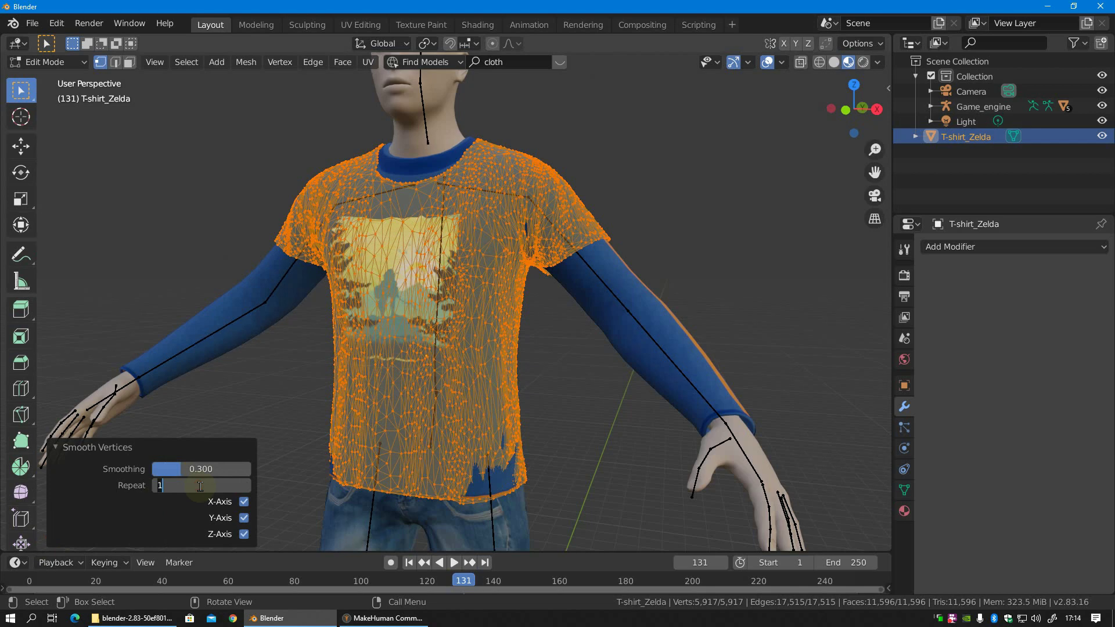
pyautogui.write('5')
pyautogui.press('Return')
pyautogui.press('Tab')
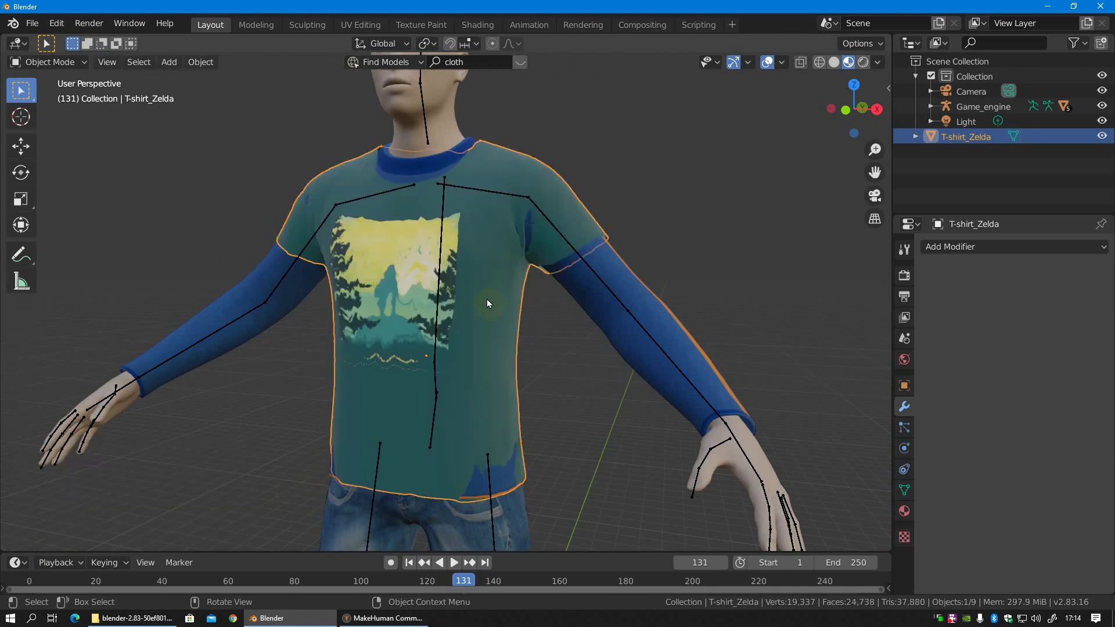
pyautogui.moveTo(487, 298)
pyautogui.mouseDown(button='middle')
pyautogui.moveTo(316, 391)
pyautogui.moveTo(476, 402)
pyautogui.moveTo(434, 396)
pyautogui.moveTo(483, 395)
pyautogui.moveTo(642, 312)
pyautogui.mouseUp(button='middle')
# - Give male_casualsuit02Mesh collision physics with friction 50 and outer thickness 0.002
pyautogui.click(642, 312)
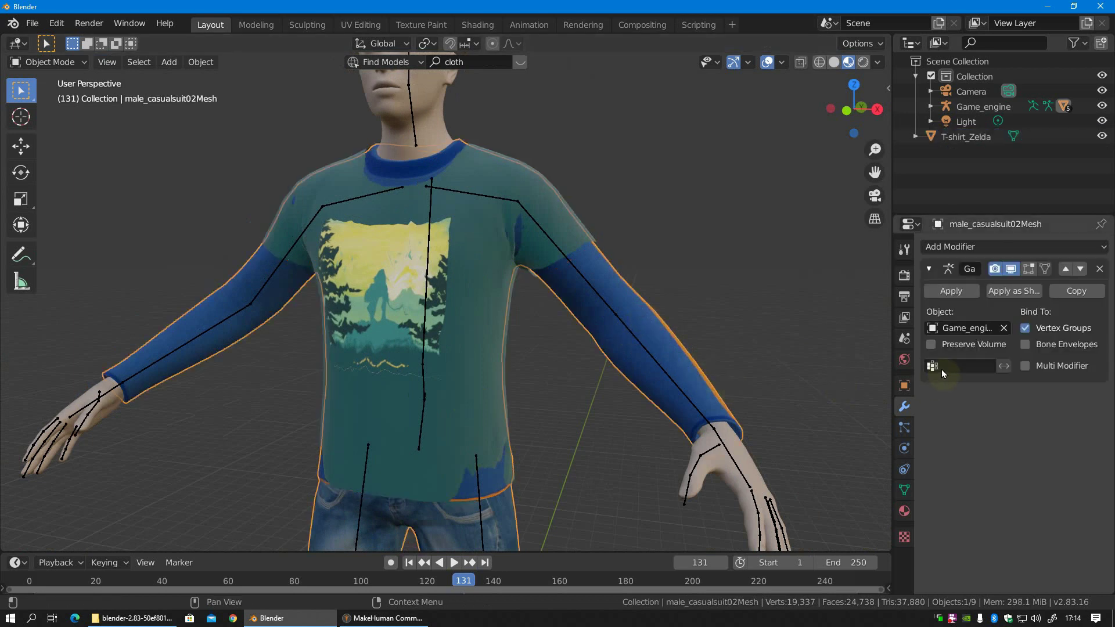
pyautogui.click(906, 443)
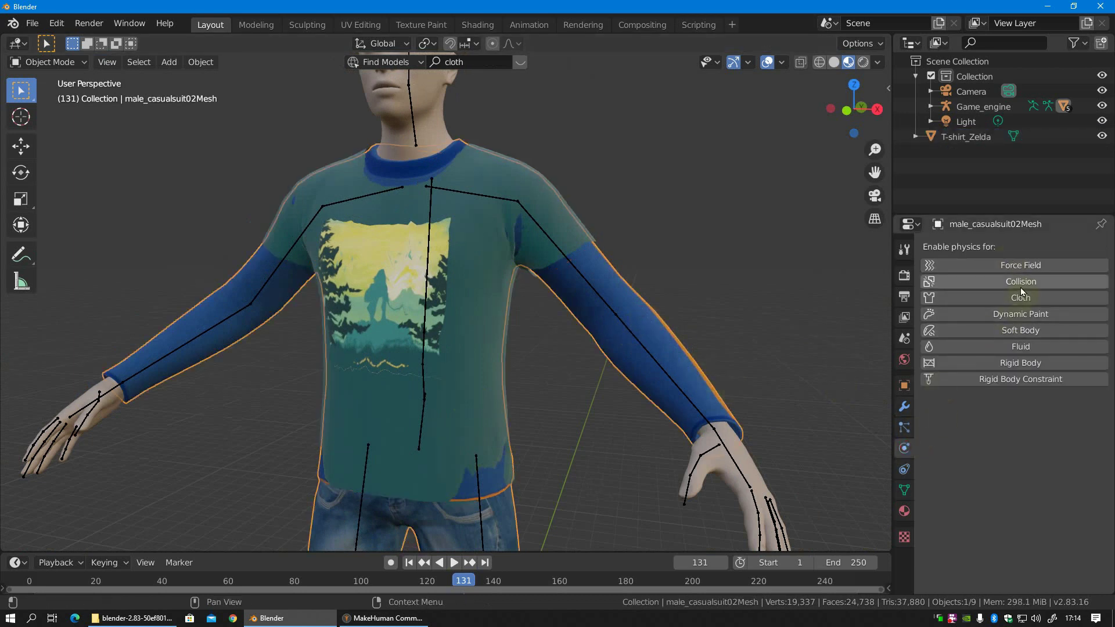
pyautogui.click(1021, 282)
pyautogui.scroll(-5, 974, 438)
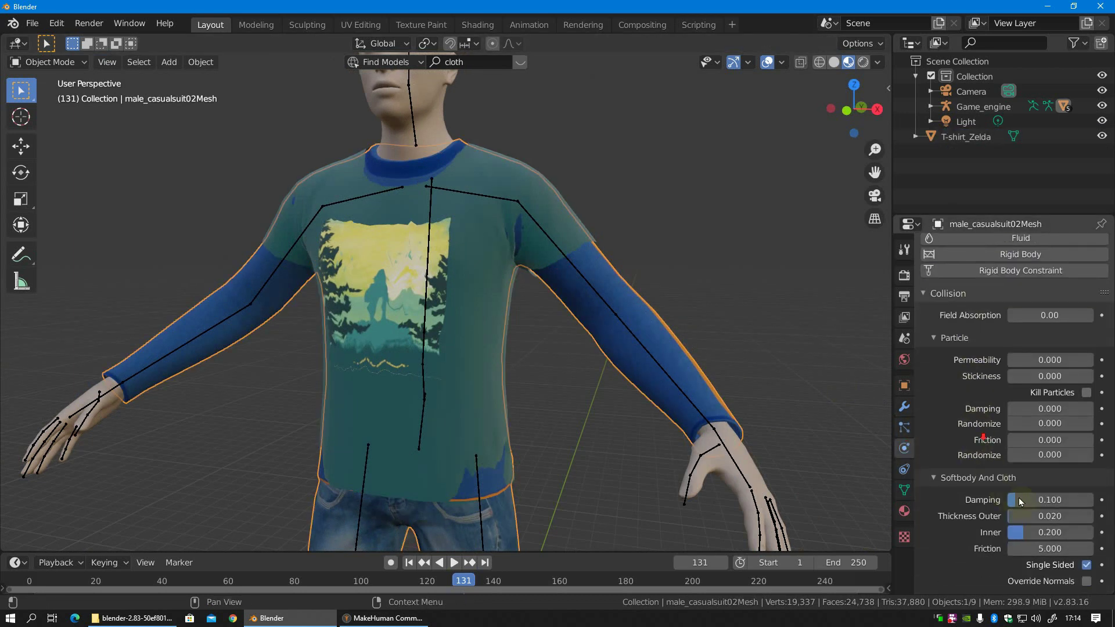
pyautogui.click(1052, 549)
pyautogui.write('50.000')
pyautogui.press('Return')
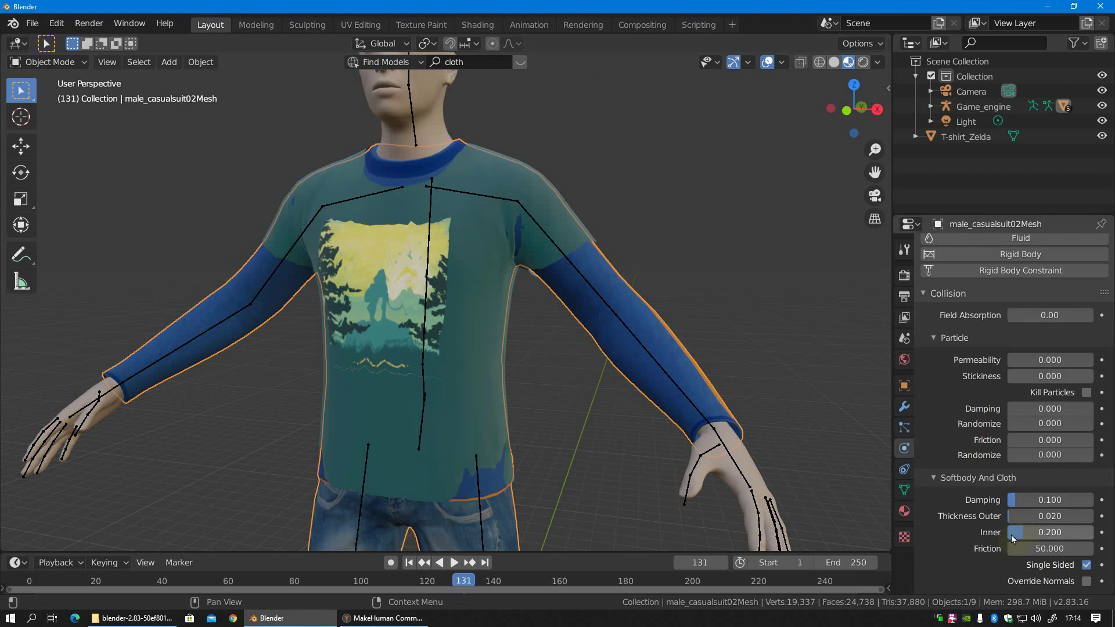
pyautogui.click(1081, 516)
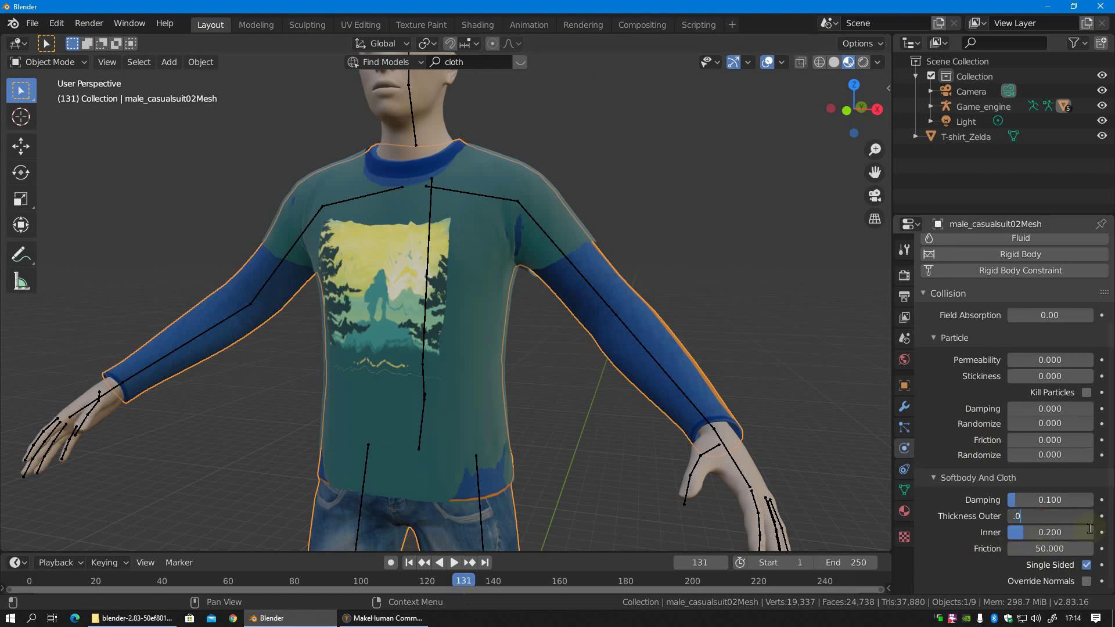
pyautogui.write('02')
pyautogui.write('0.002')
pyautogui.press('Return')
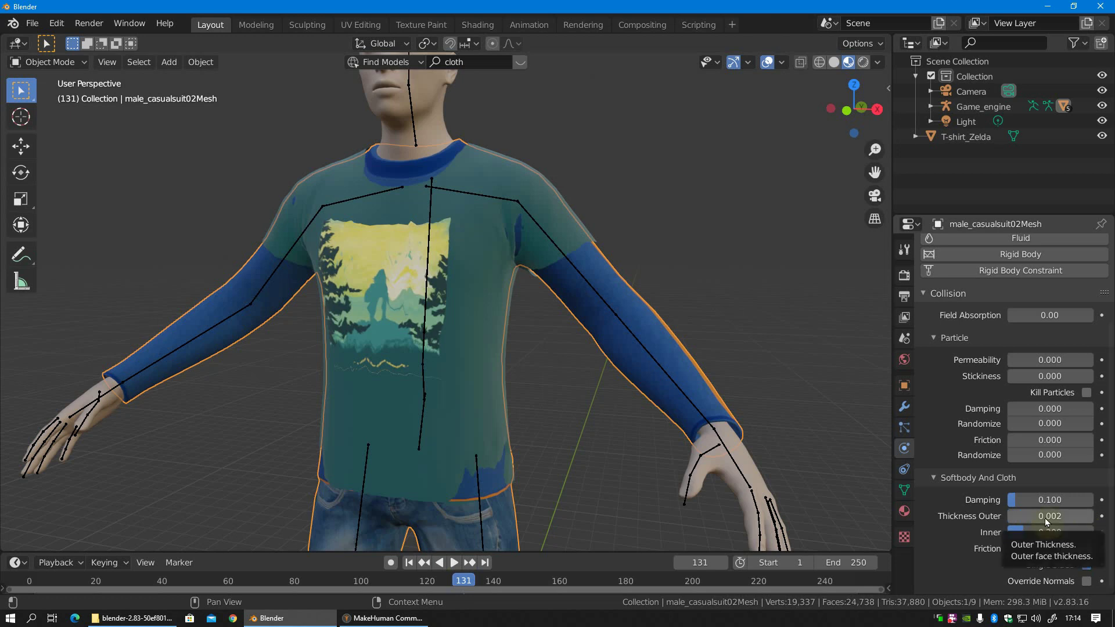
pyautogui.click(551, 217)
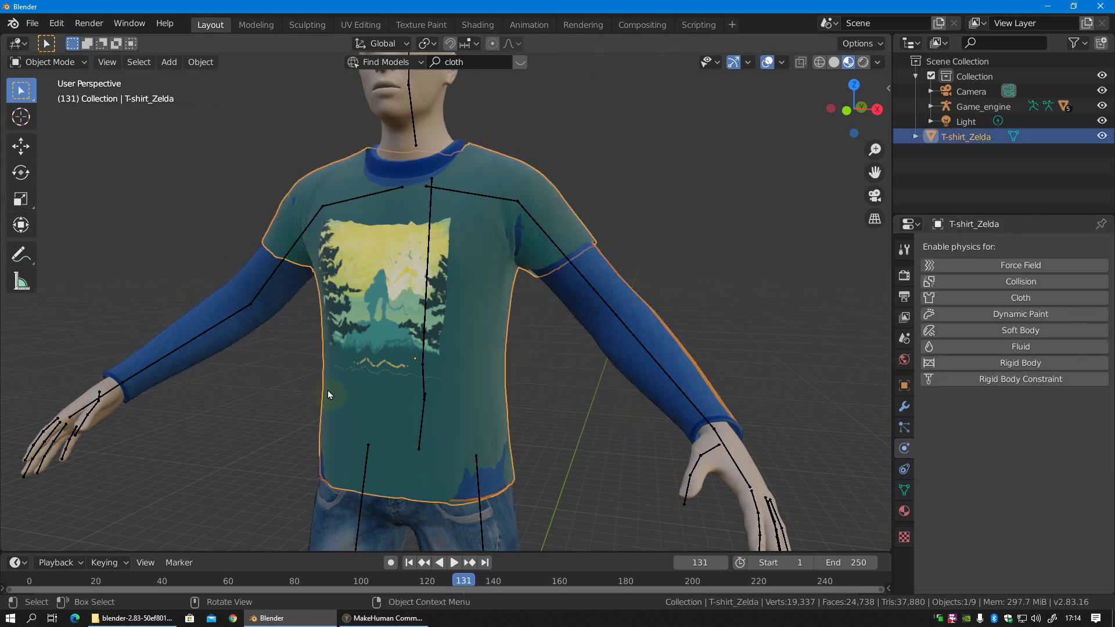
# - Add a cloth simulation to T-shirt_Zelda, rewind to frame 1, and set Quality Steps to 25
pyautogui.click(997, 297)
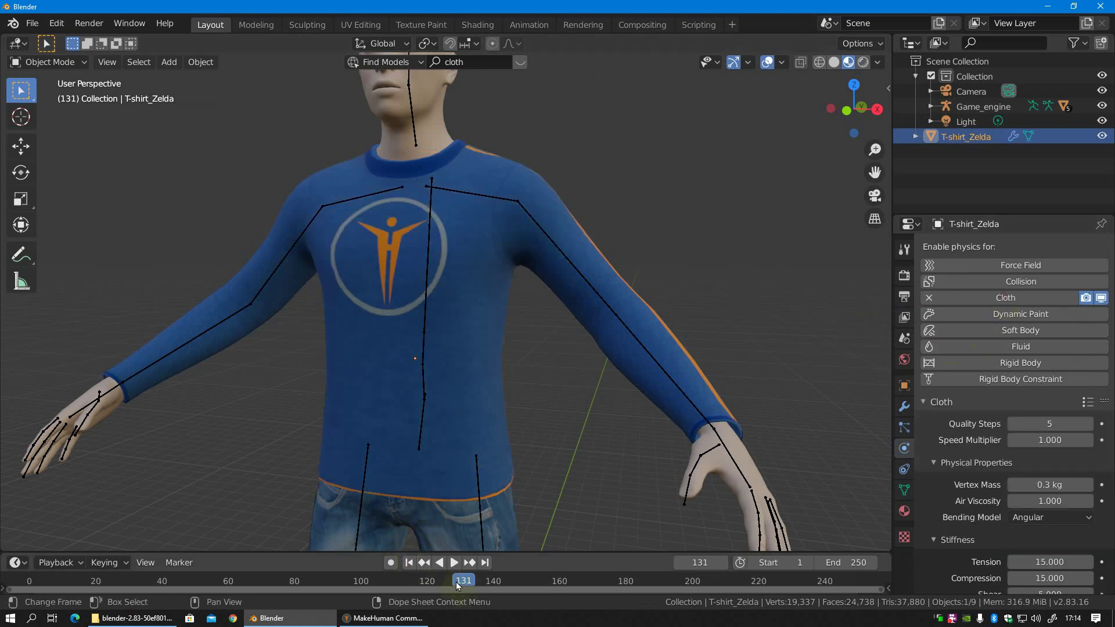
pyautogui.click(409, 563)
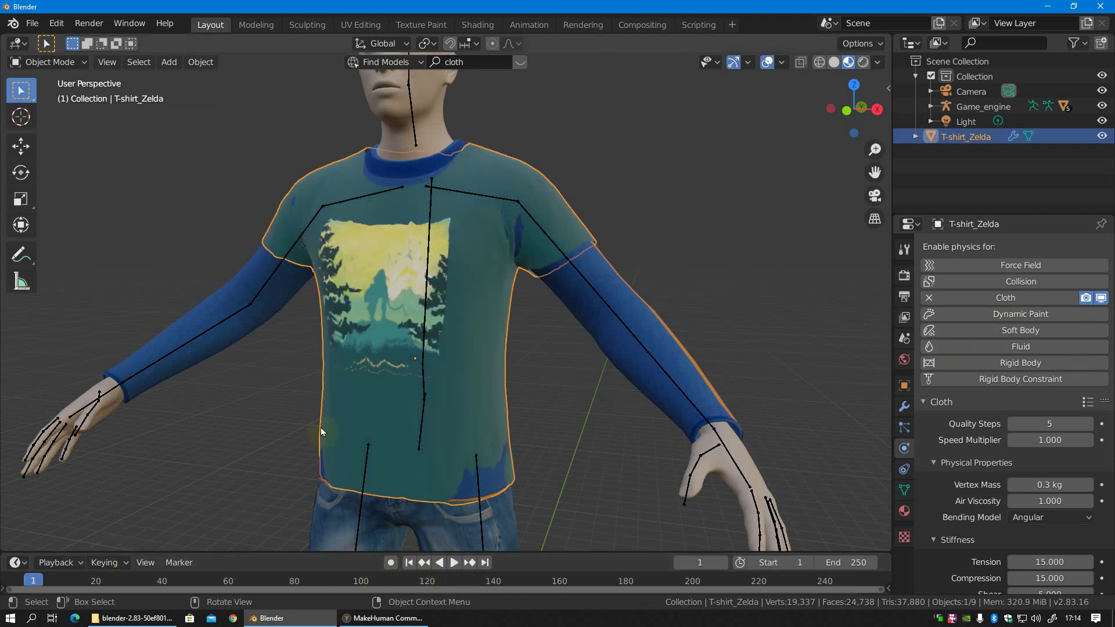
pyautogui.scroll(-3, 477, 319)
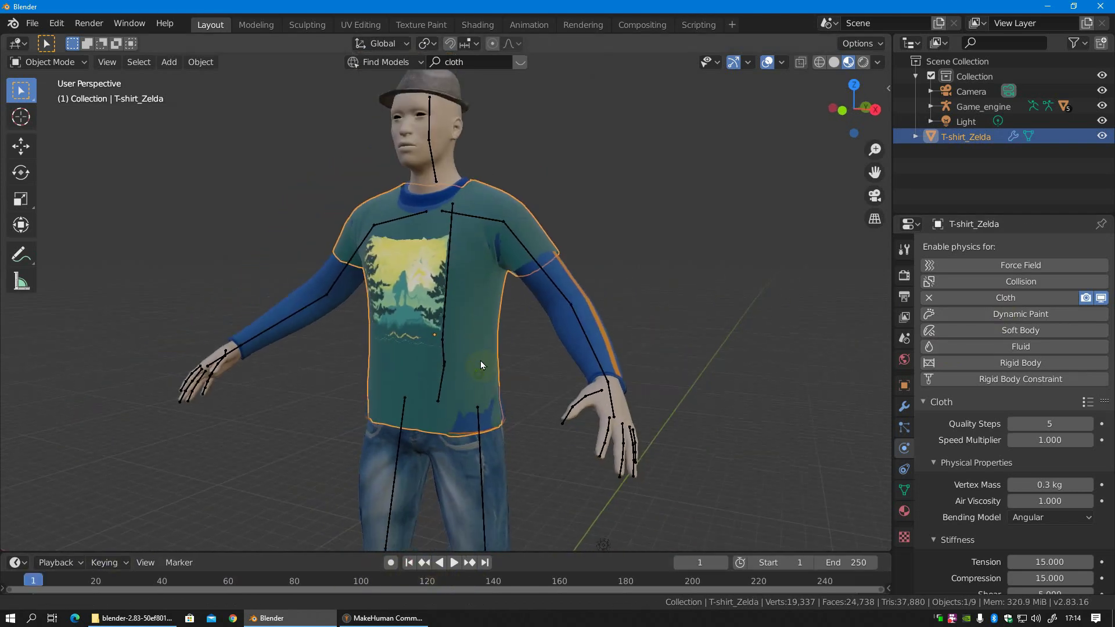
pyautogui.scroll(4, 422, 321)
pyautogui.moveTo(422, 321); pyautogui.dragTo(444, 318, button='middle')
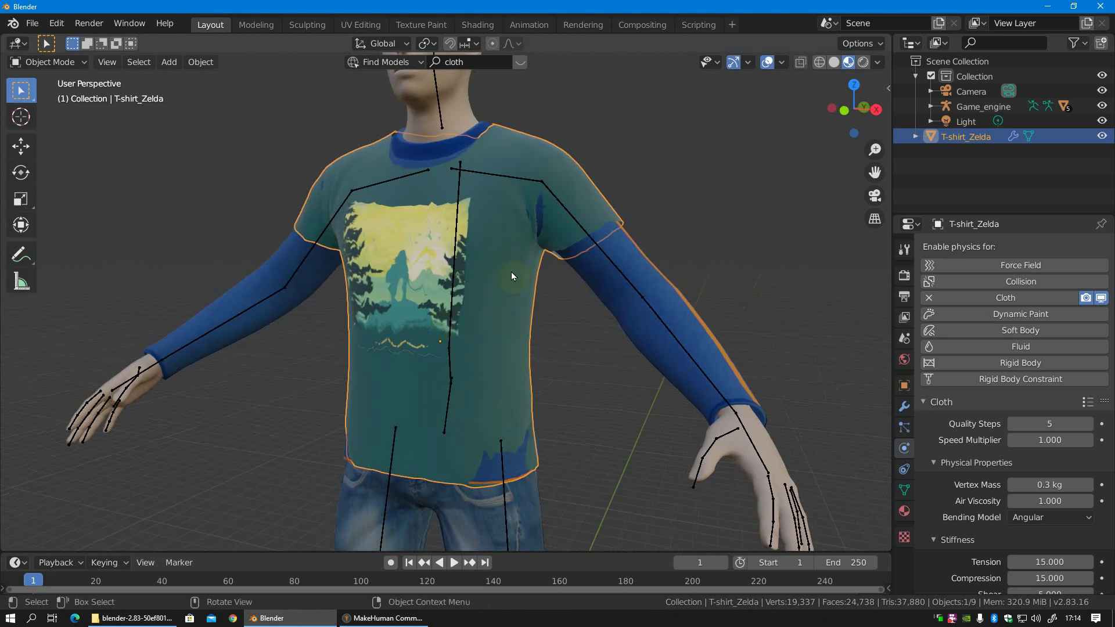
pyautogui.scroll(-5, 981, 450)
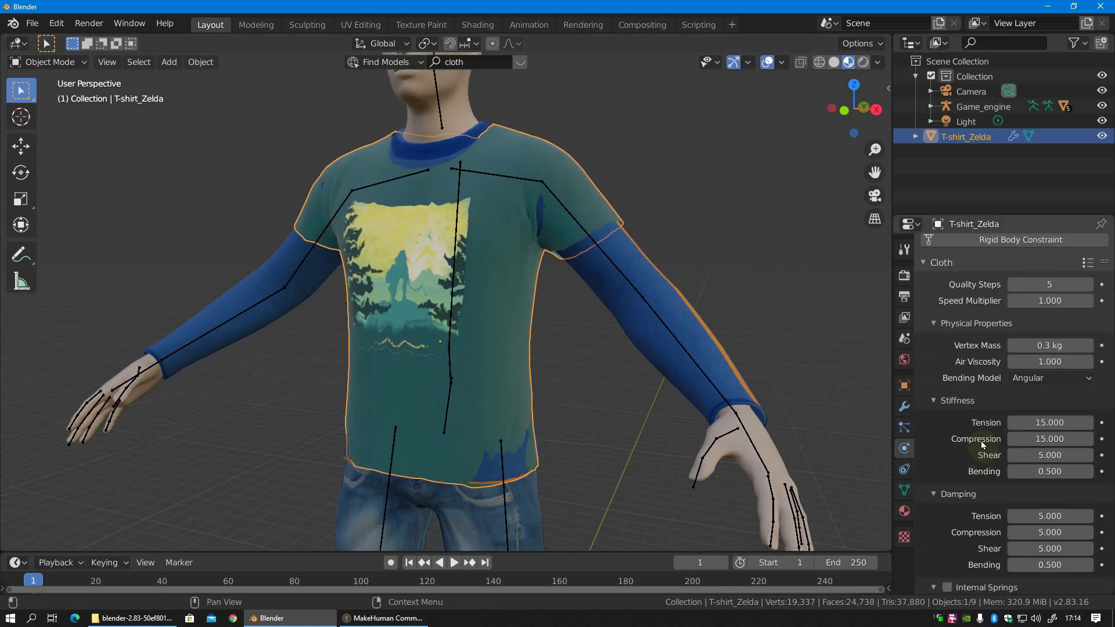
pyautogui.click(981, 440)
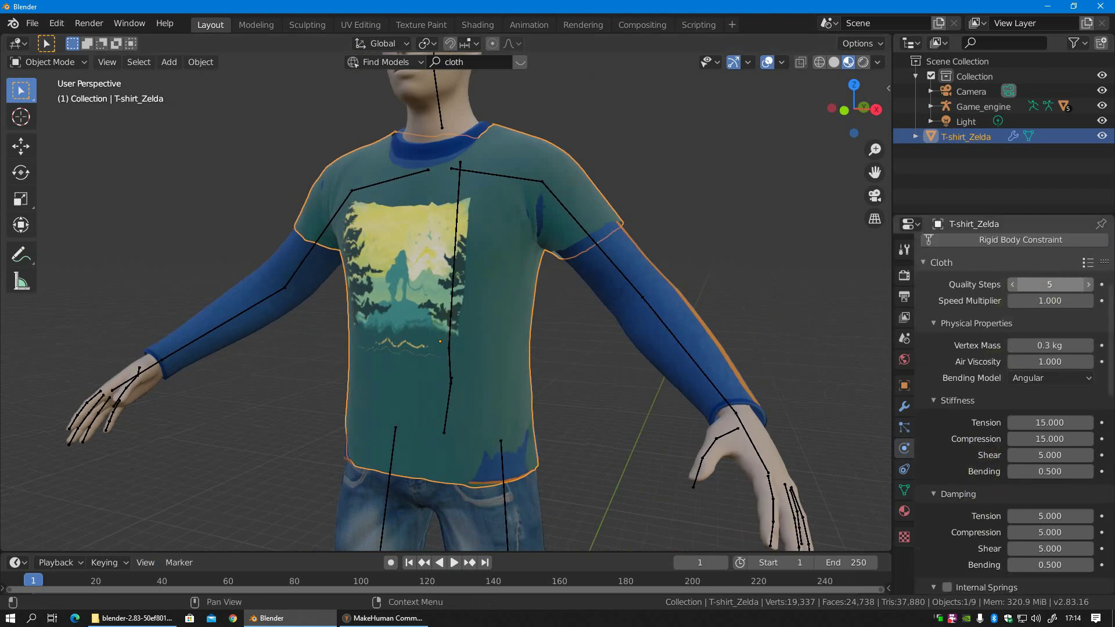
pyautogui.click(1066, 286)
pyautogui.write('25')
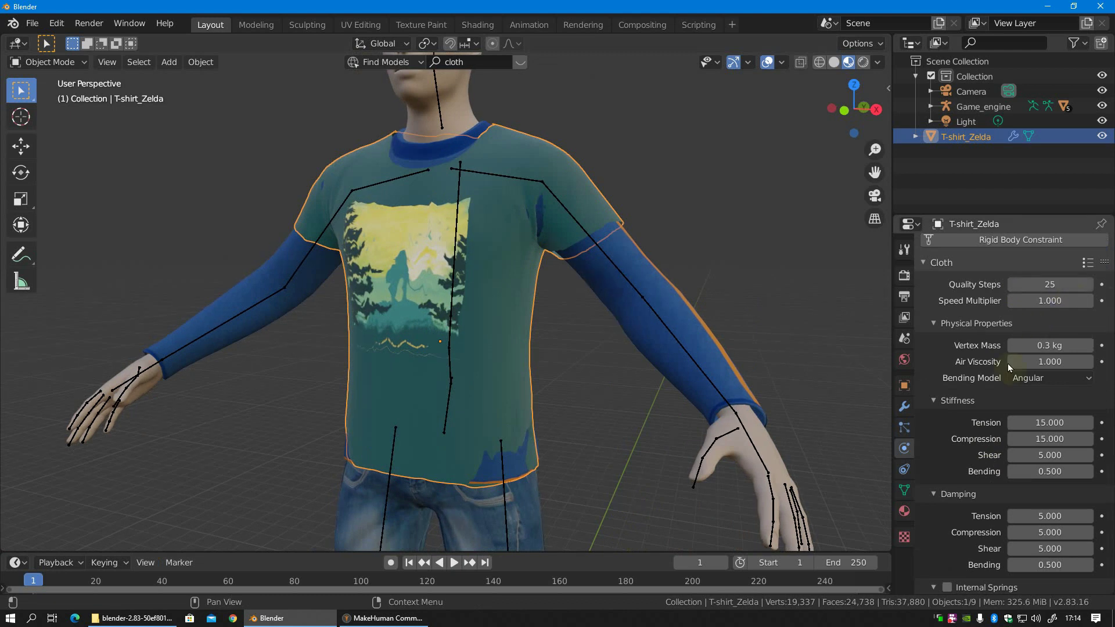
# - Run the cloth simulation and pause it at frame 20
pyautogui.click(453, 563)
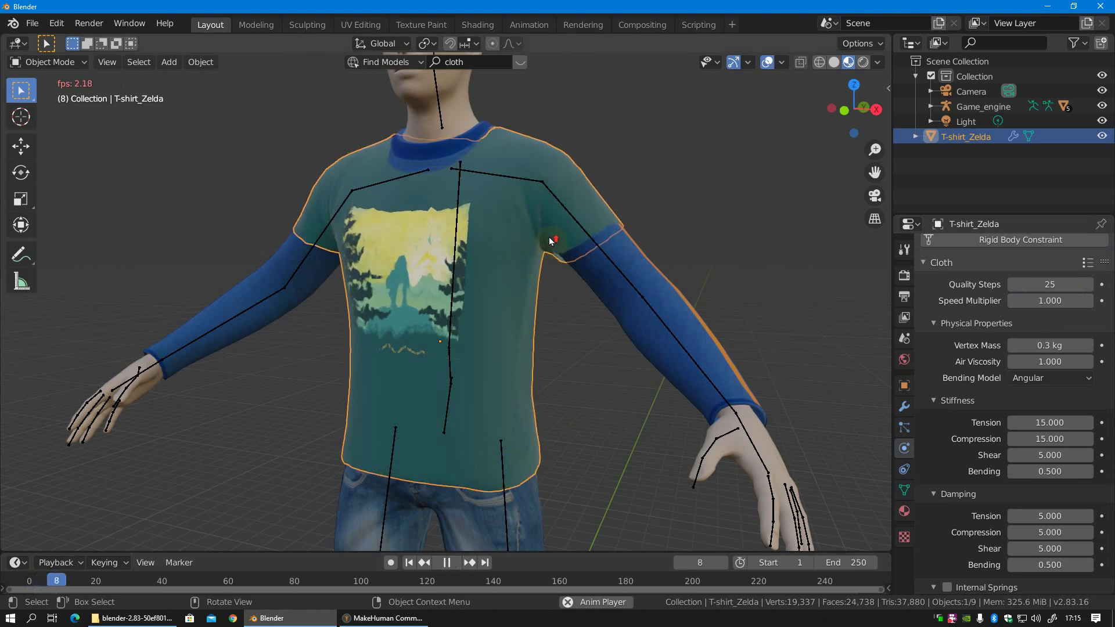
pyautogui.scroll(2, 551, 238)
pyautogui.scroll(2, 571, 213)
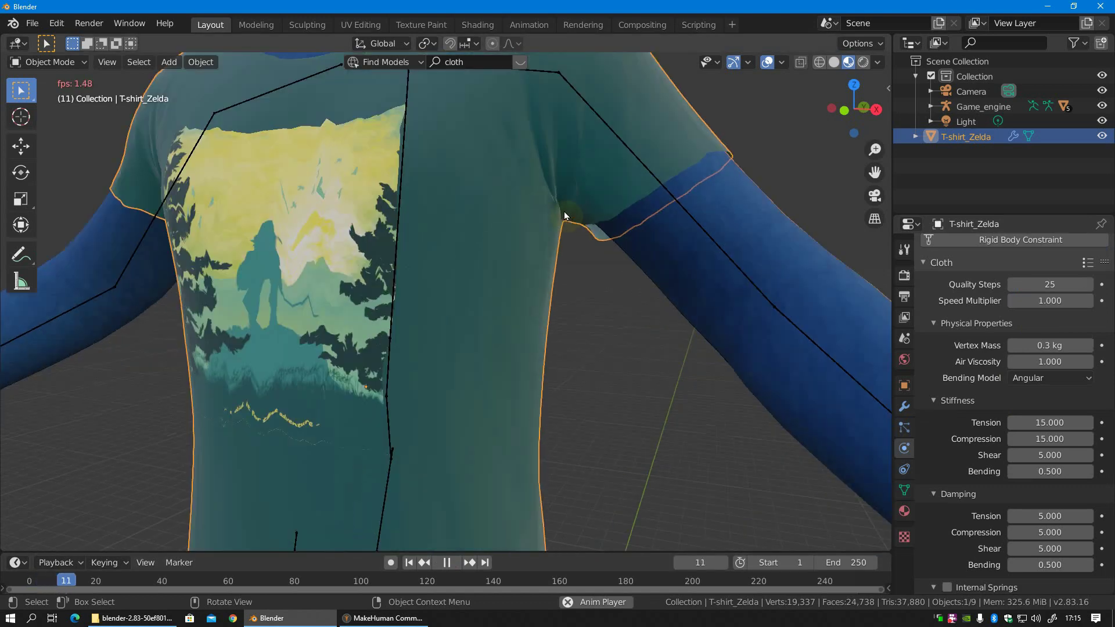
pyautogui.scroll(-4, 531, 273)
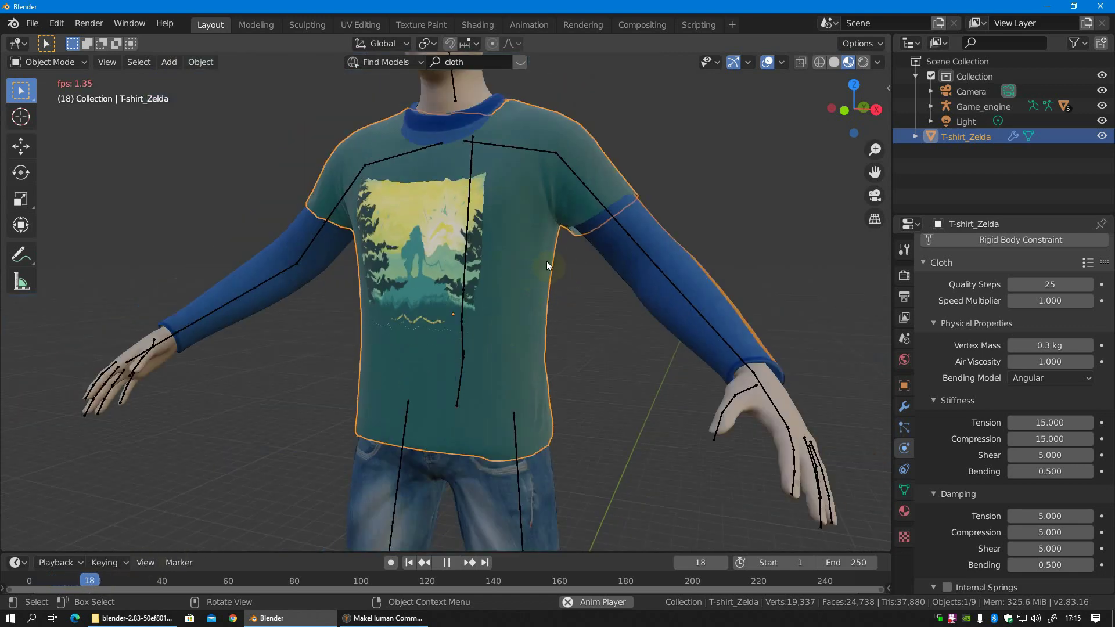
pyautogui.click(446, 562)
pyautogui.moveTo(441, 407)
pyautogui.mouseDown(button='middle')
pyautogui.moveTo(414, 207)
pyautogui.moveTo(548, 246)
pyautogui.moveTo(664, 258)
pyautogui.mouseUp(button='middle')
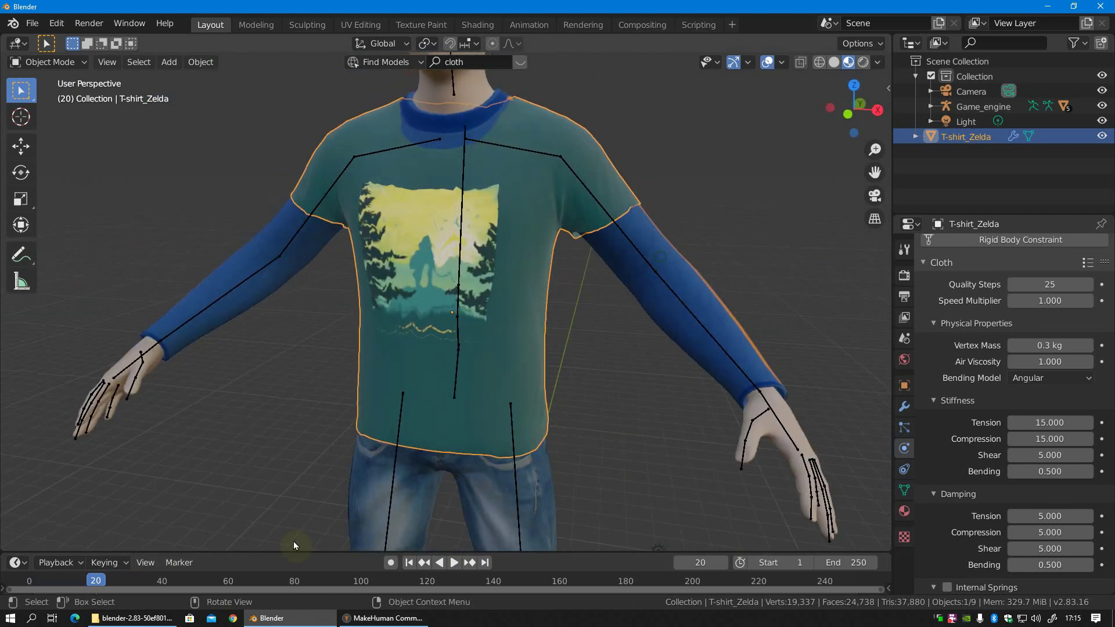
pyautogui.moveTo(366, 552); pyautogui.dragTo(363, 533)
# - Disable the T-shirt's cloth simulation and put the Game_engine armature into Pose Mode
pyautogui.scroll(-2, 415, 340)
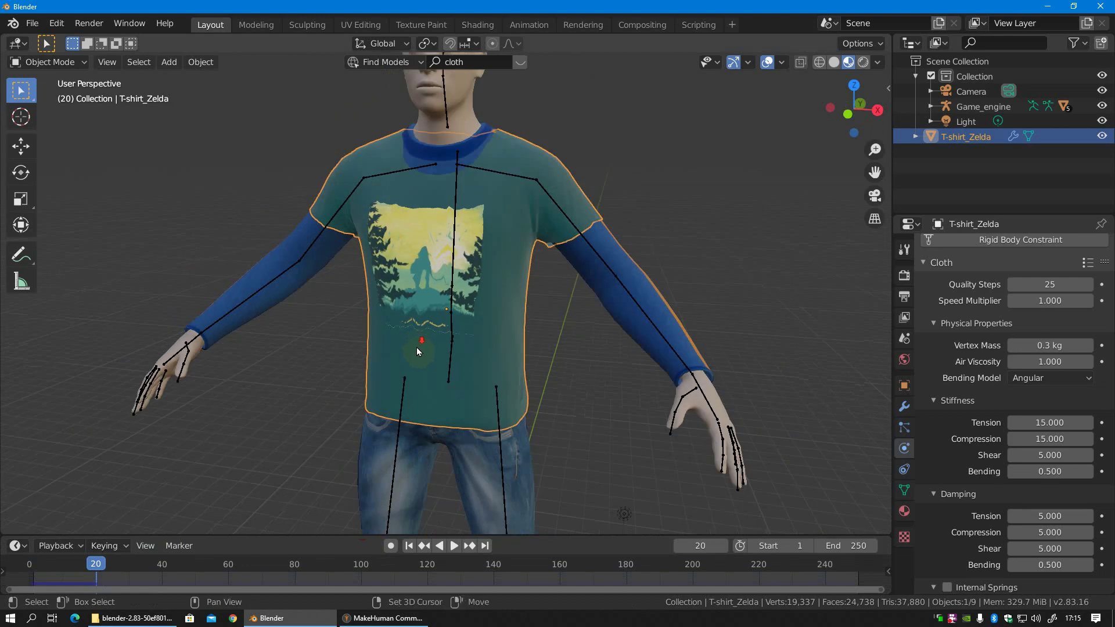
pyautogui.scroll(-1, 572, 299)
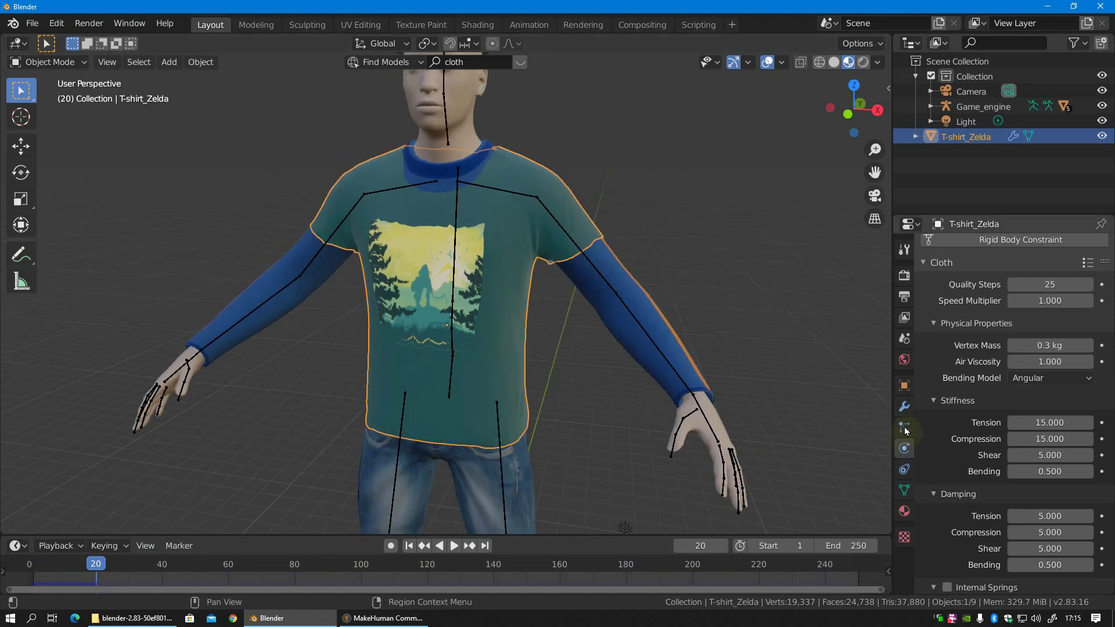
pyautogui.scroll(5, 1037, 346)
pyautogui.click(1101, 297)
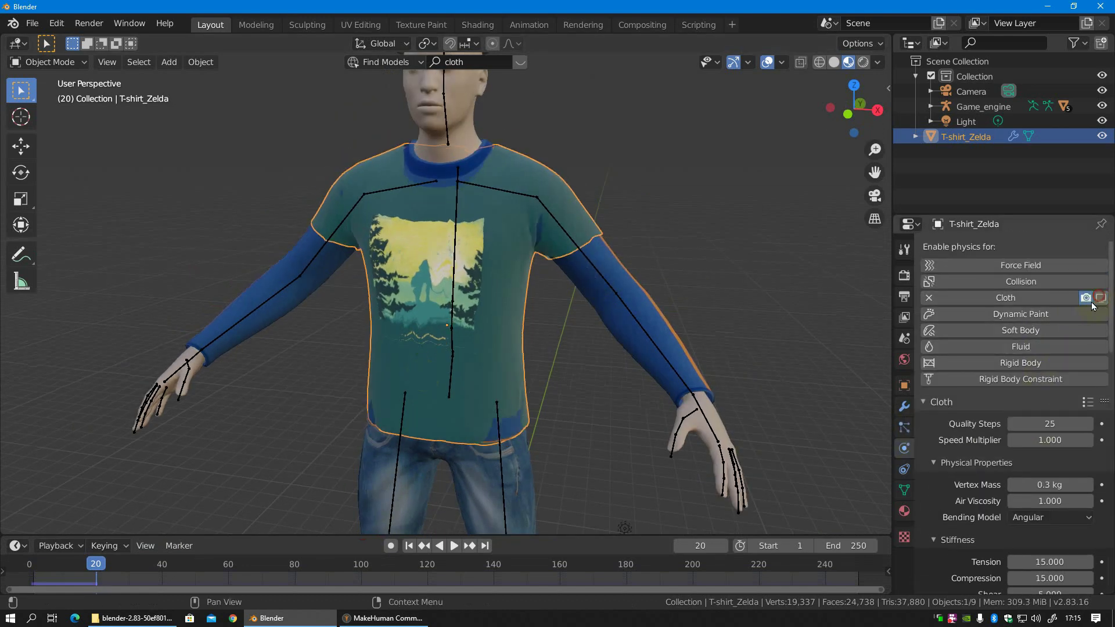
pyautogui.click(319, 251)
pyautogui.hotkey('ctrl', 'Tab')
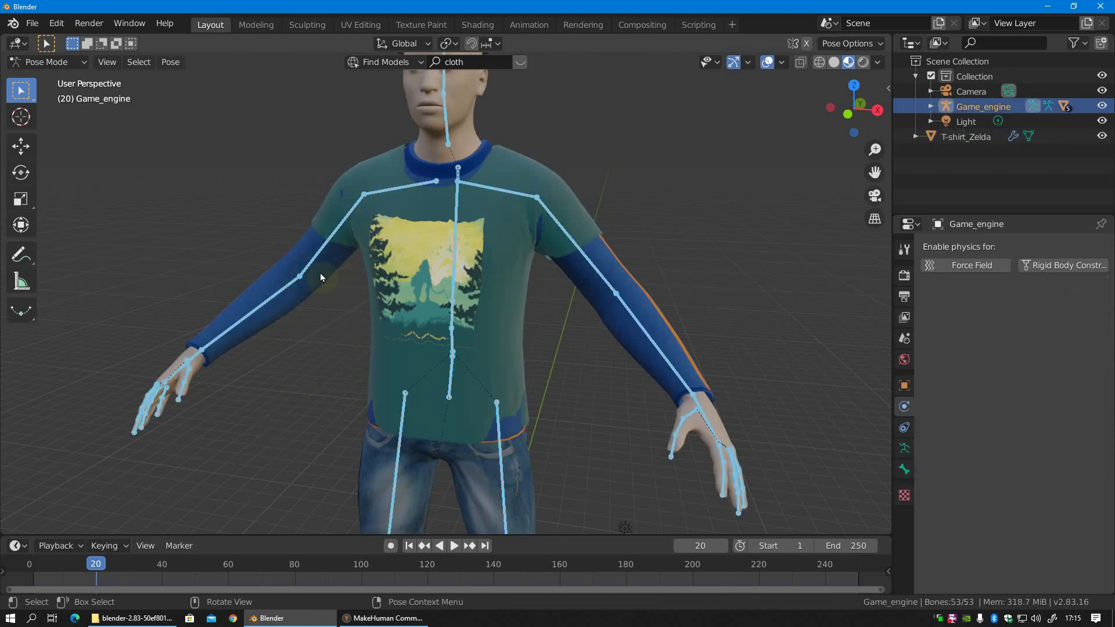
# - Set the active keying set to Whole Character (Selected bones only)
pyautogui.click(105, 545)
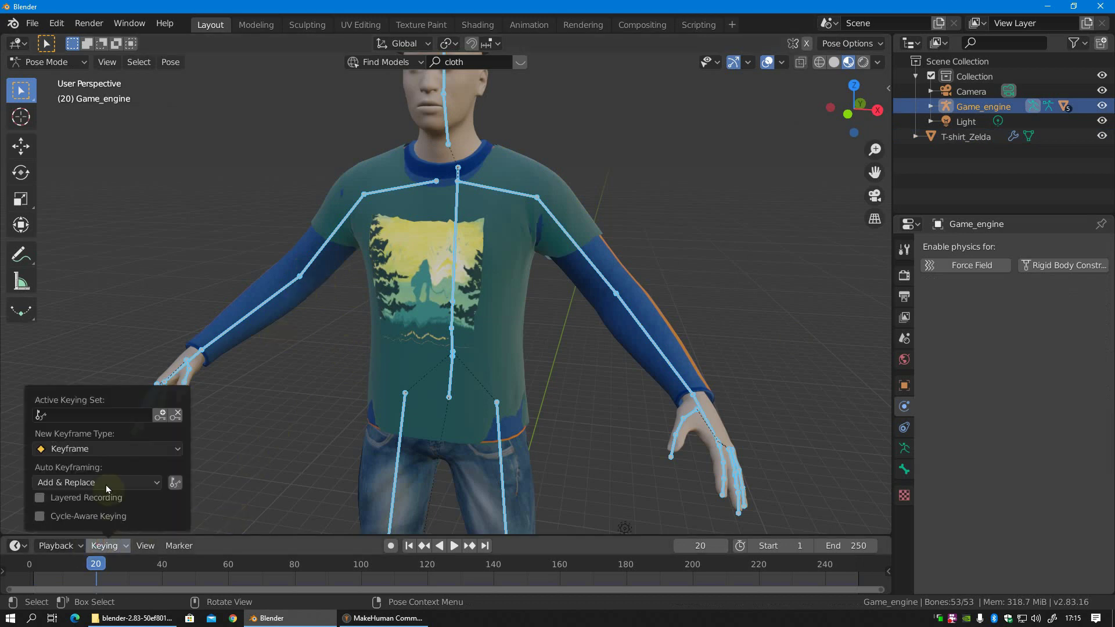
pyautogui.click(91, 417)
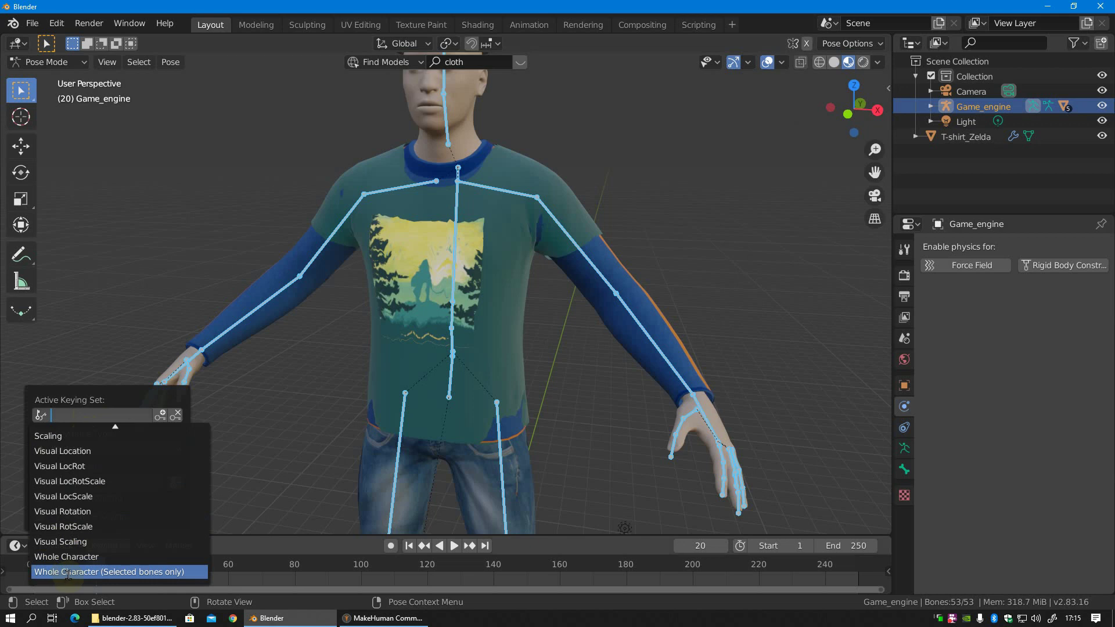
pyautogui.click(68, 572)
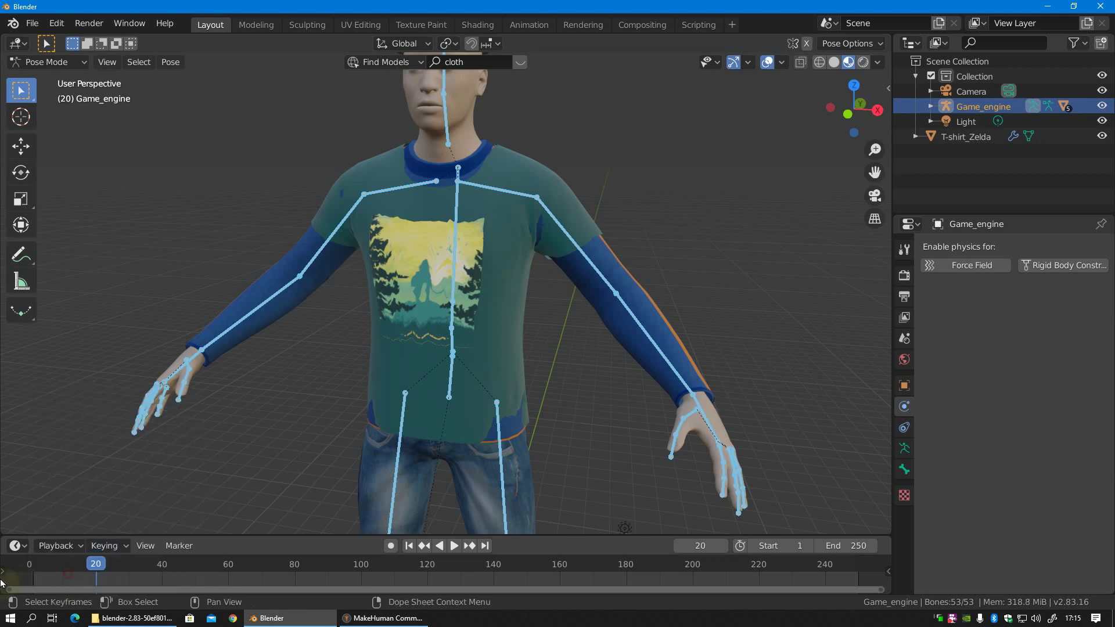
# - Keyframe the whole character's pose at frame 1 and again at frame 20
pyautogui.click(409, 546)
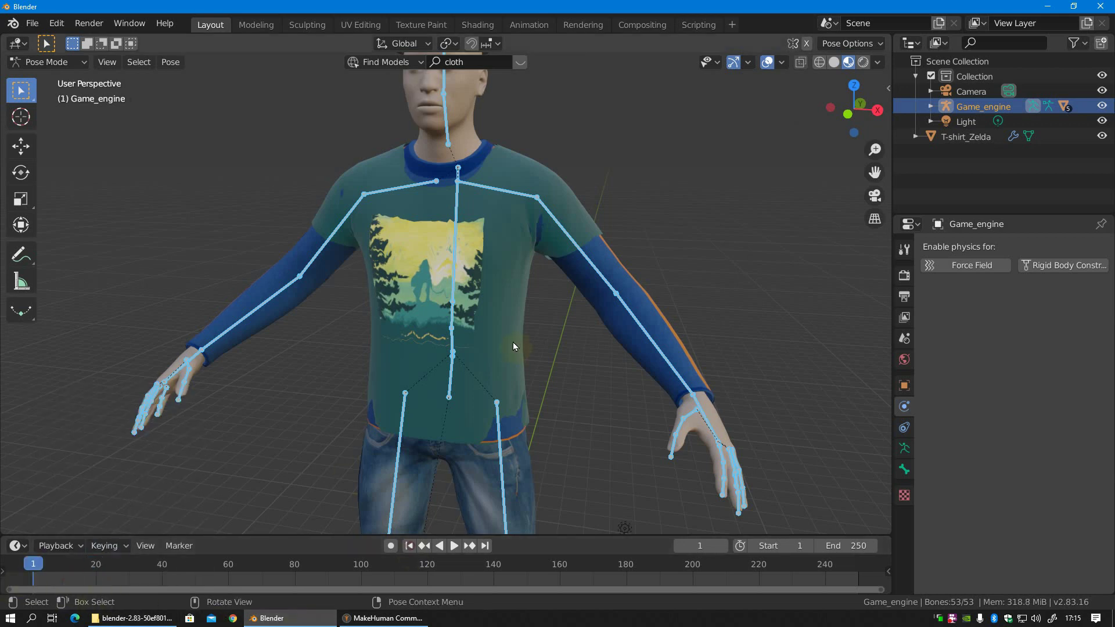
pyautogui.press('i')
pyautogui.scroll(-3, 460, 323)
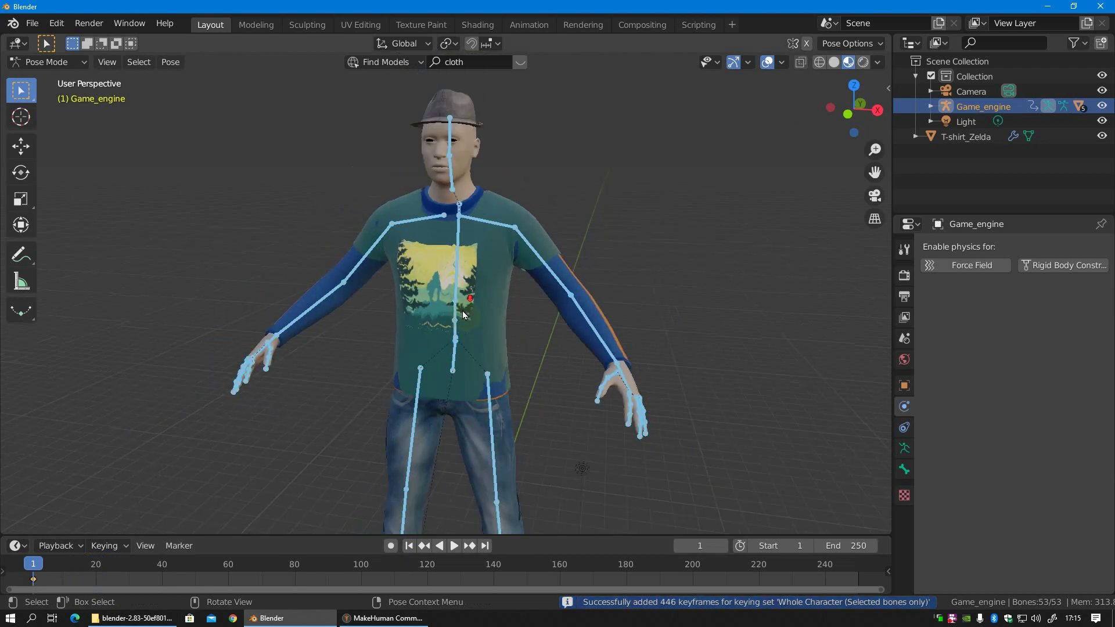
pyautogui.scroll(-3, 460, 323)
pyautogui.scroll(2, 460, 323)
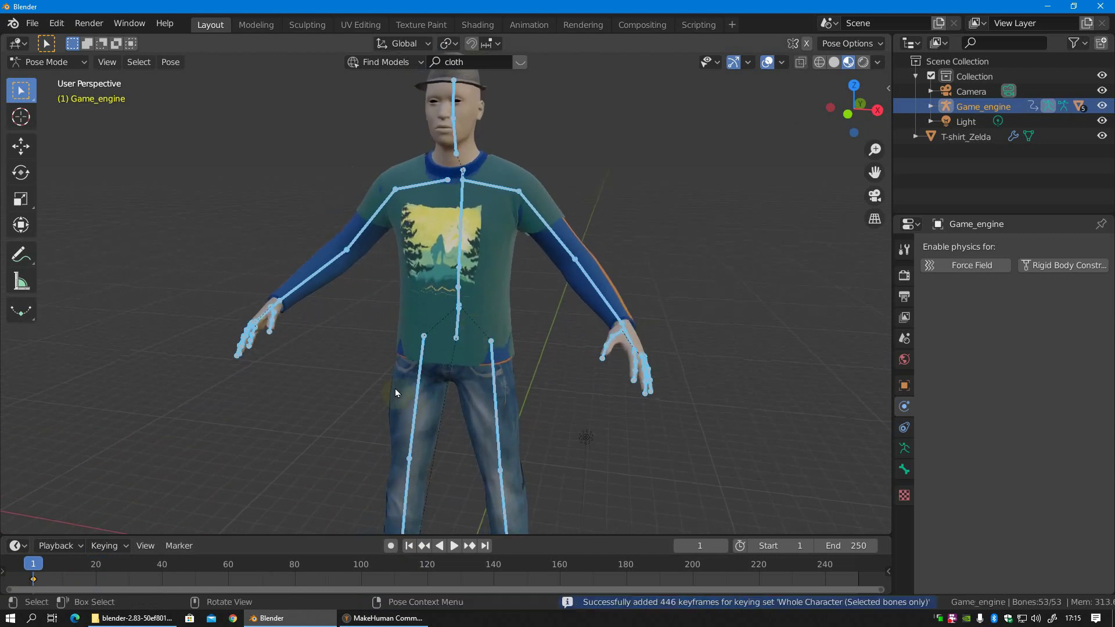
pyautogui.press('space')
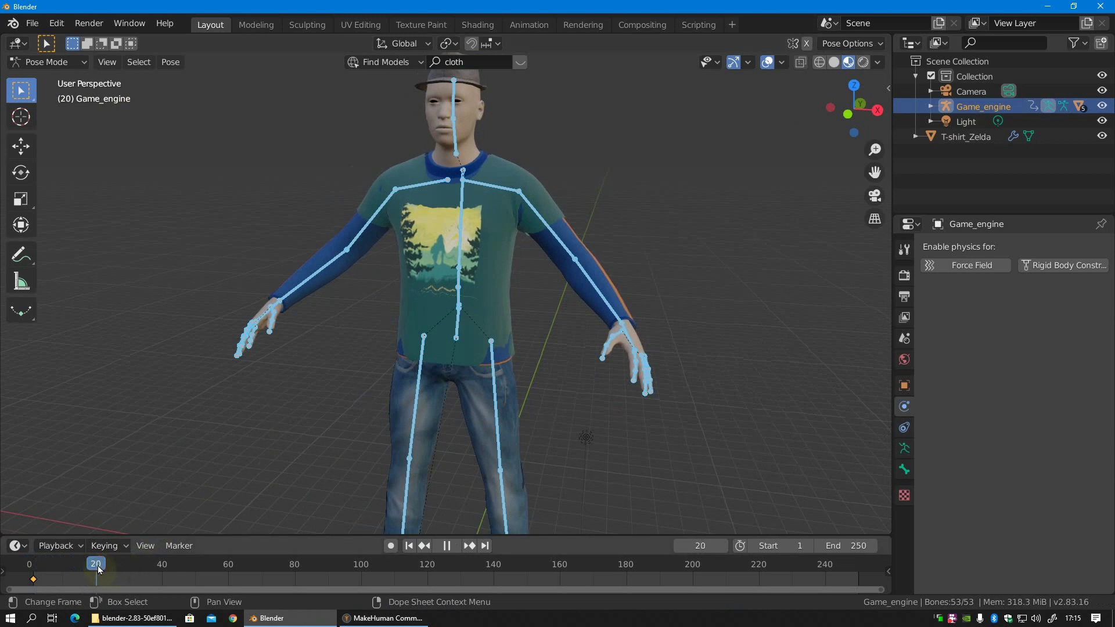
pyautogui.press('i')
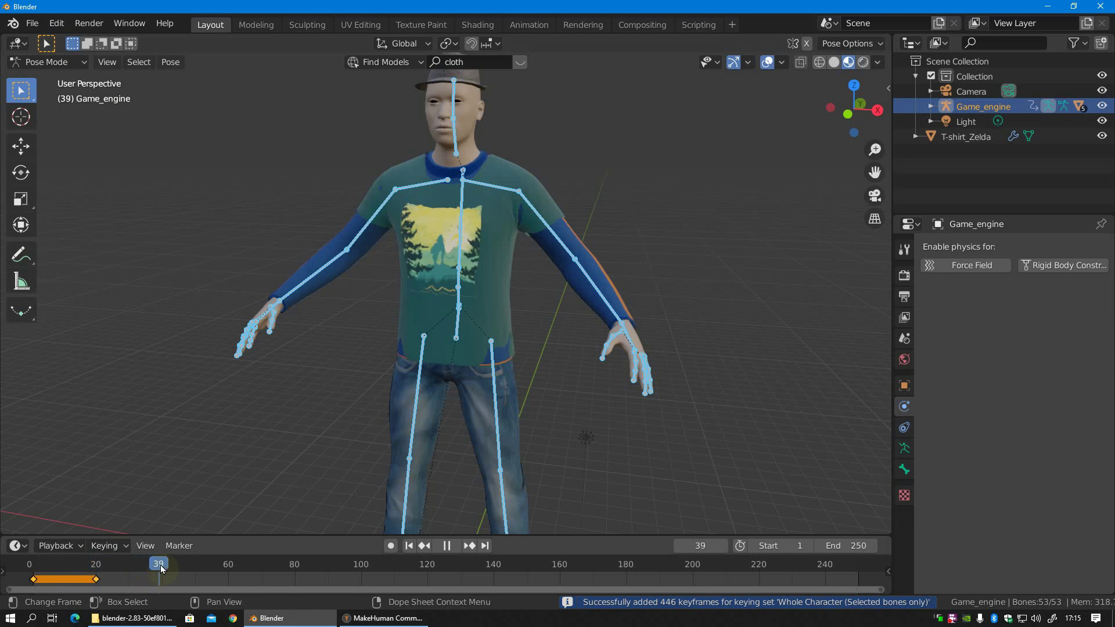
pyautogui.press('space')
# - Rotate the right forearm down toward the thigh and keyframe all bones at frame 40
pyautogui.press('ctrl+KP_3')
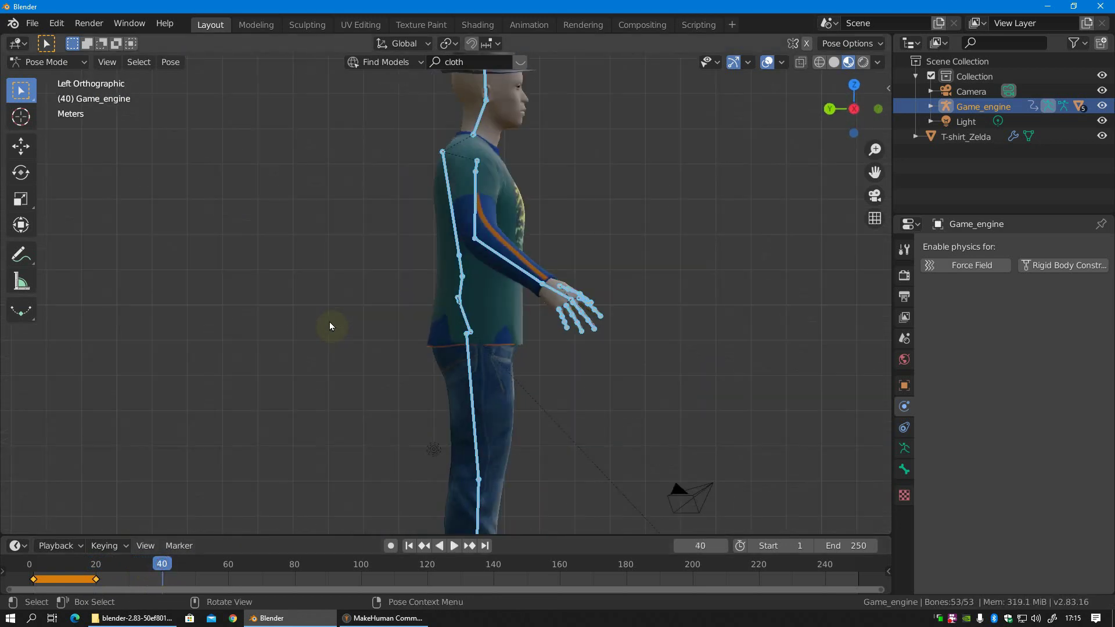
pyautogui.click(476, 201)
pyautogui.click(524, 277)
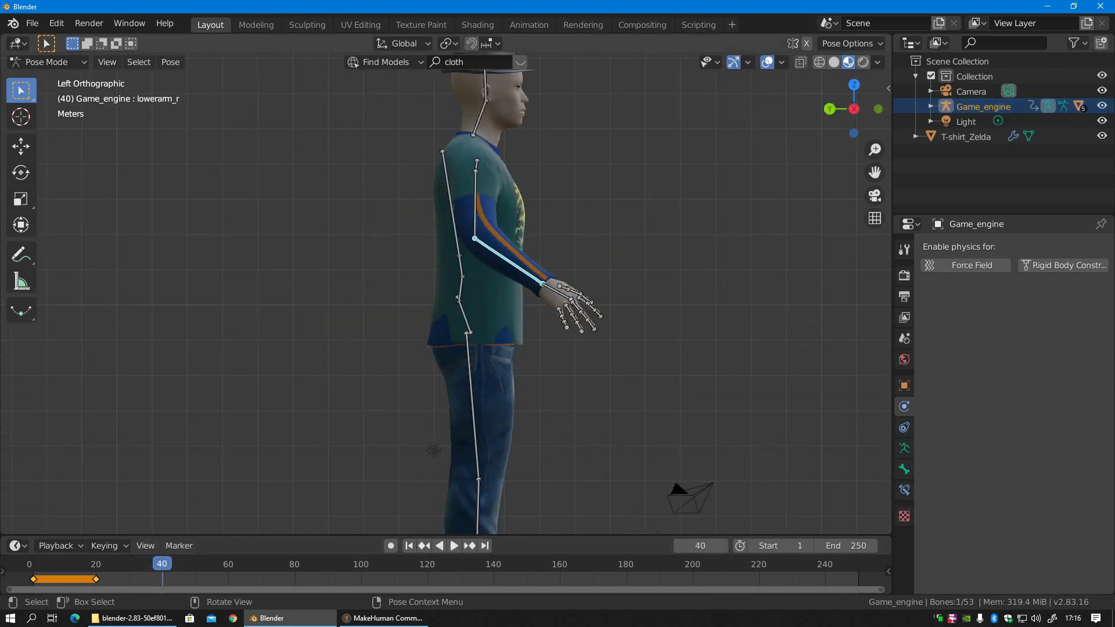
pyautogui.press('r')
pyautogui.click(558, 320)
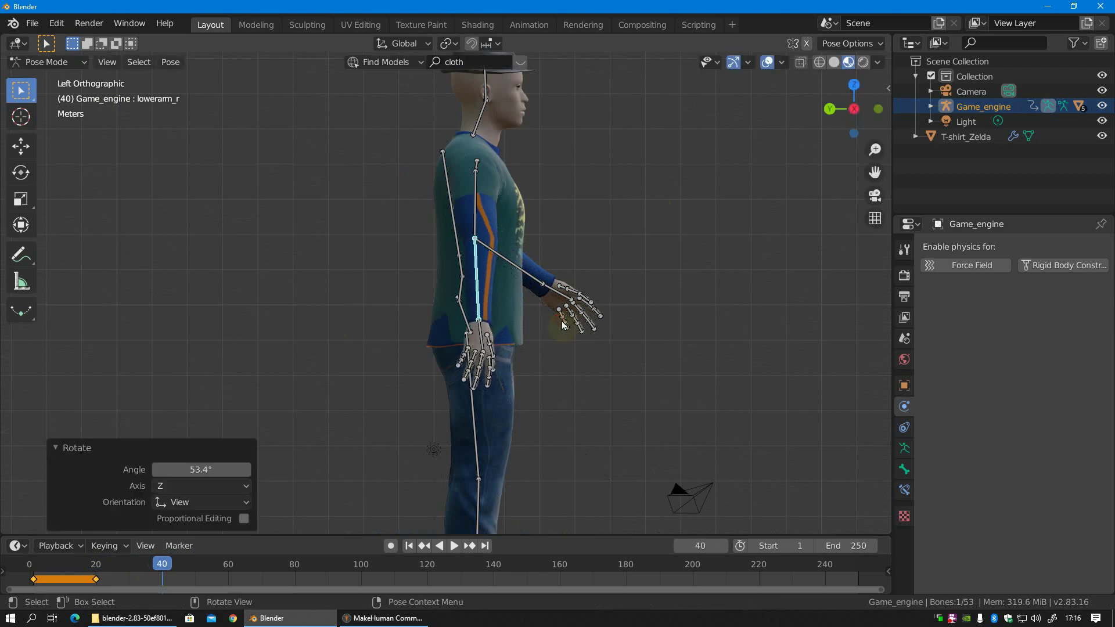
pyautogui.moveTo(558, 319)
pyautogui.mouseDown(button='middle')
pyautogui.moveTo(622, 324)
pyautogui.moveTo(381, 245)
pyautogui.moveTo(461, 266)
pyautogui.mouseUp(button='middle')
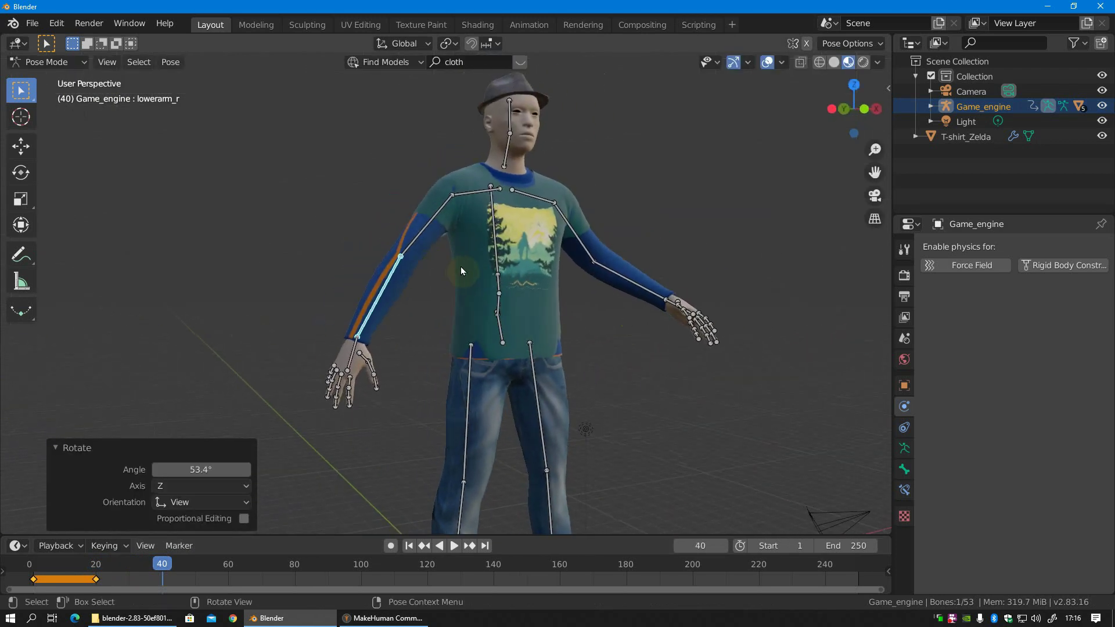
pyautogui.press('ctrl+KP_3')
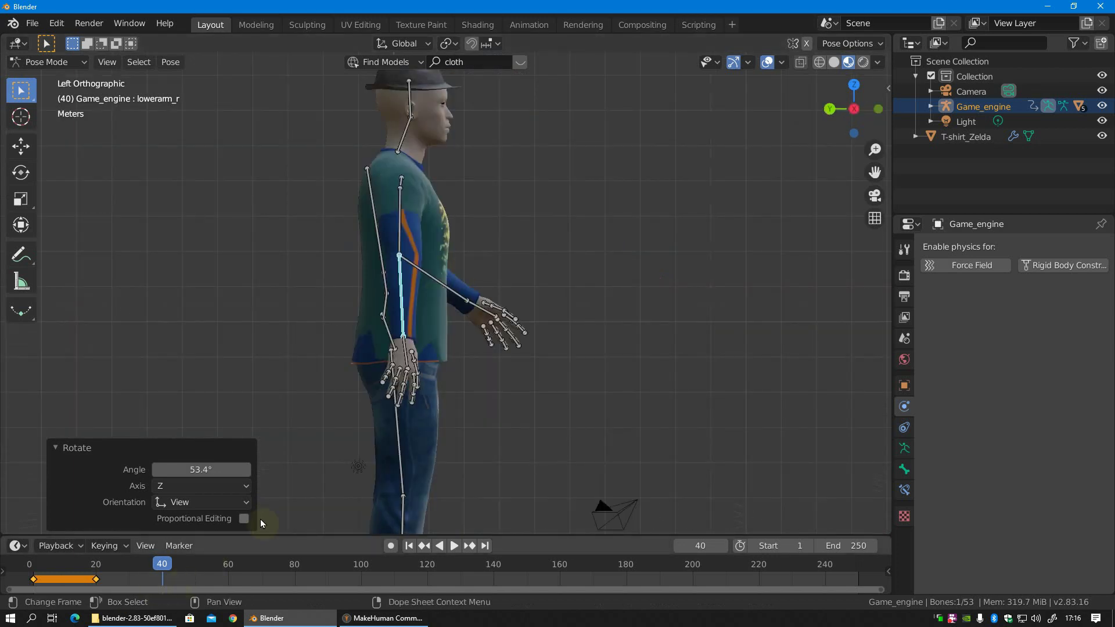
pyautogui.press('a')
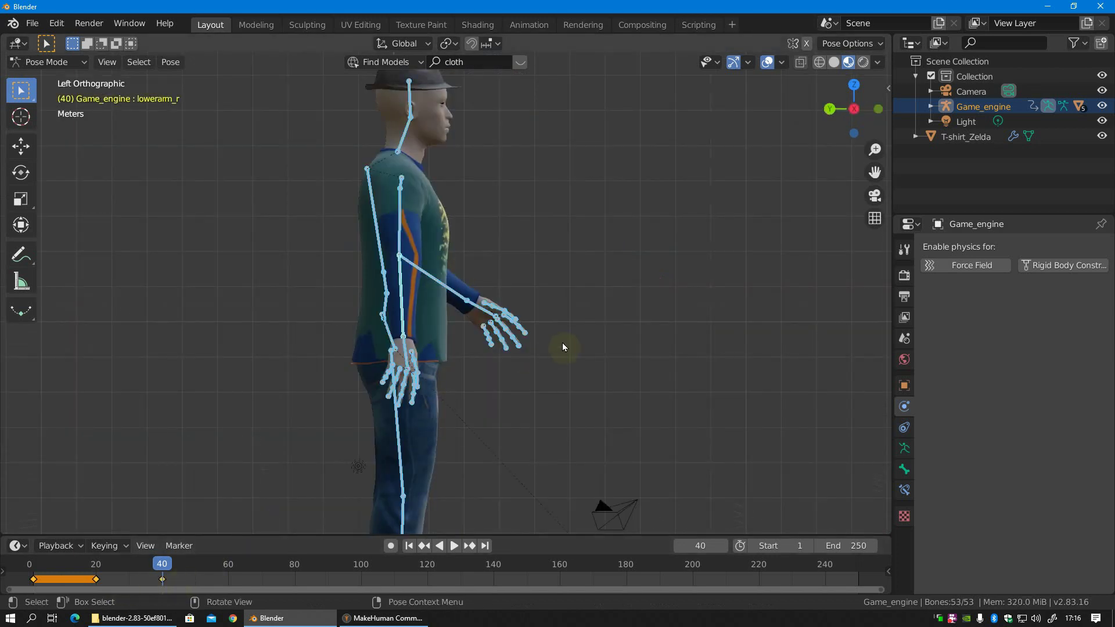
pyautogui.press('i')
pyautogui.press('space')
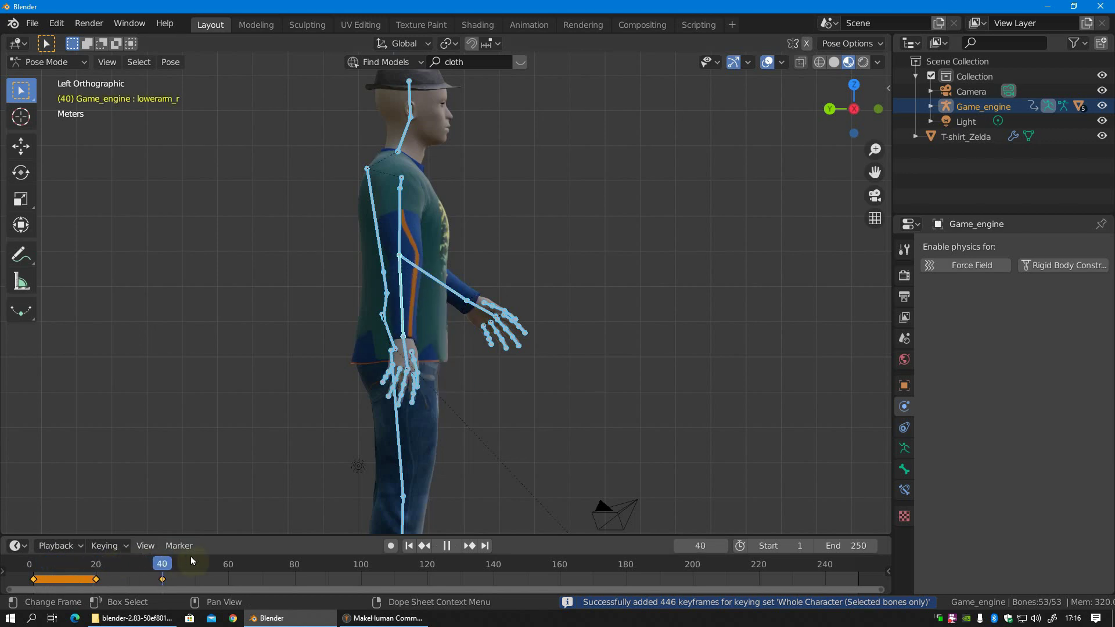
# - At frame 60, raise the right arm forward to a level reaching pose and keyframe it
pyautogui.moveTo(297, 564); pyautogui.dragTo(226, 564)
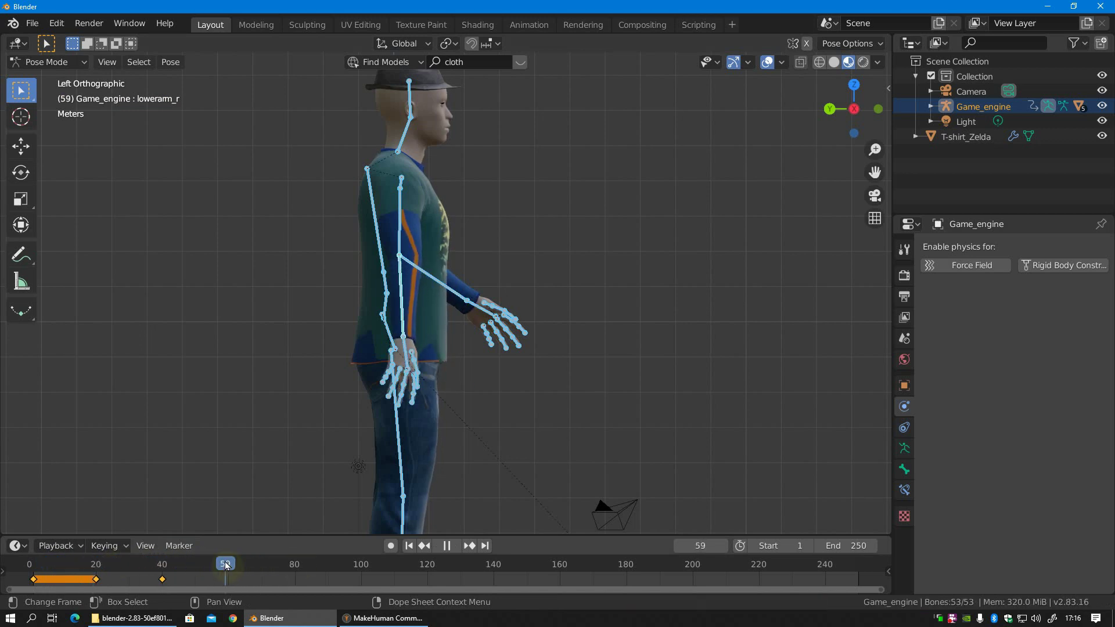
pyautogui.press('space')
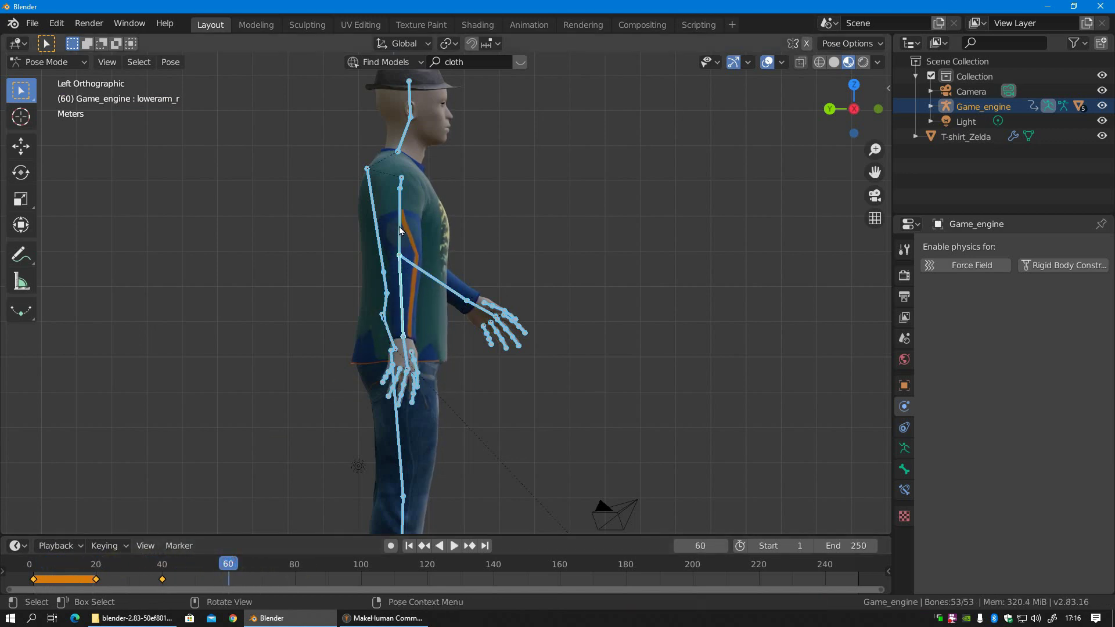
pyautogui.click(398, 230)
pyautogui.press('r')
pyautogui.press('Return')
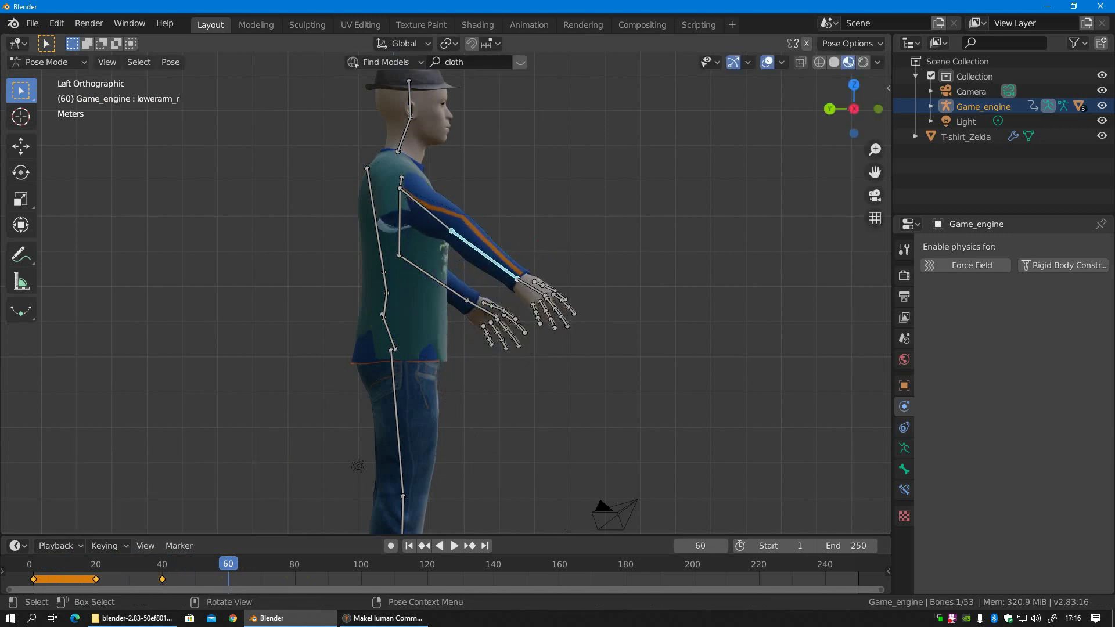
pyautogui.press('r')
pyautogui.press('Return')
pyautogui.press('a')
pyautogui.press('i')
pyautogui.press('space')
pyautogui.click(364, 571)
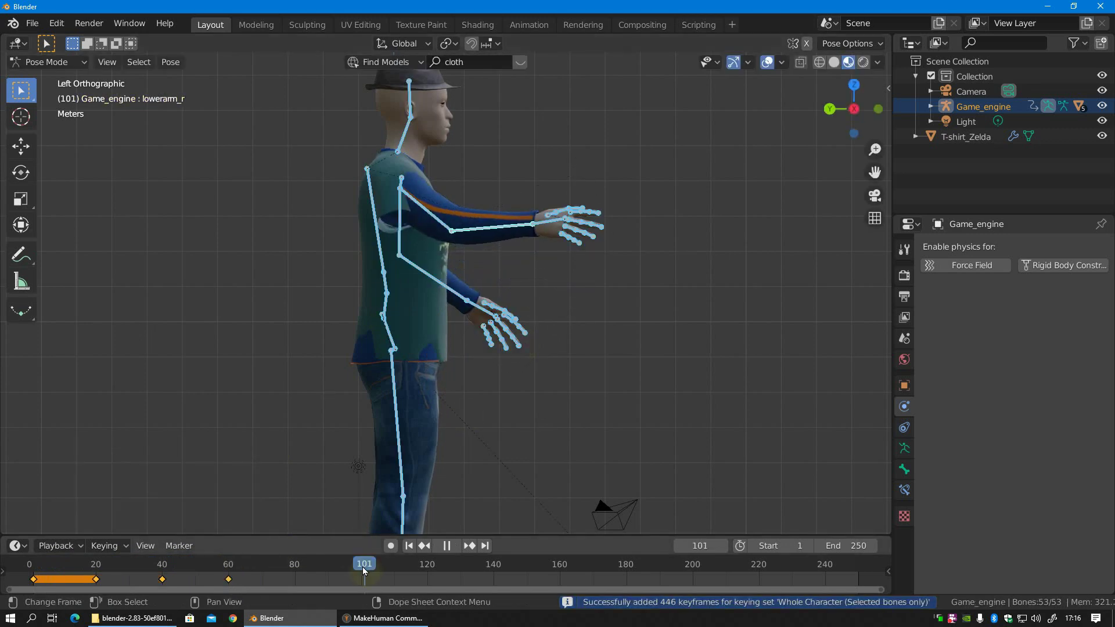
pyautogui.press('space')
# - Swing the right arm back at frame 100 and forward at frame 140, keyframing both poses
pyautogui.click(427, 210)
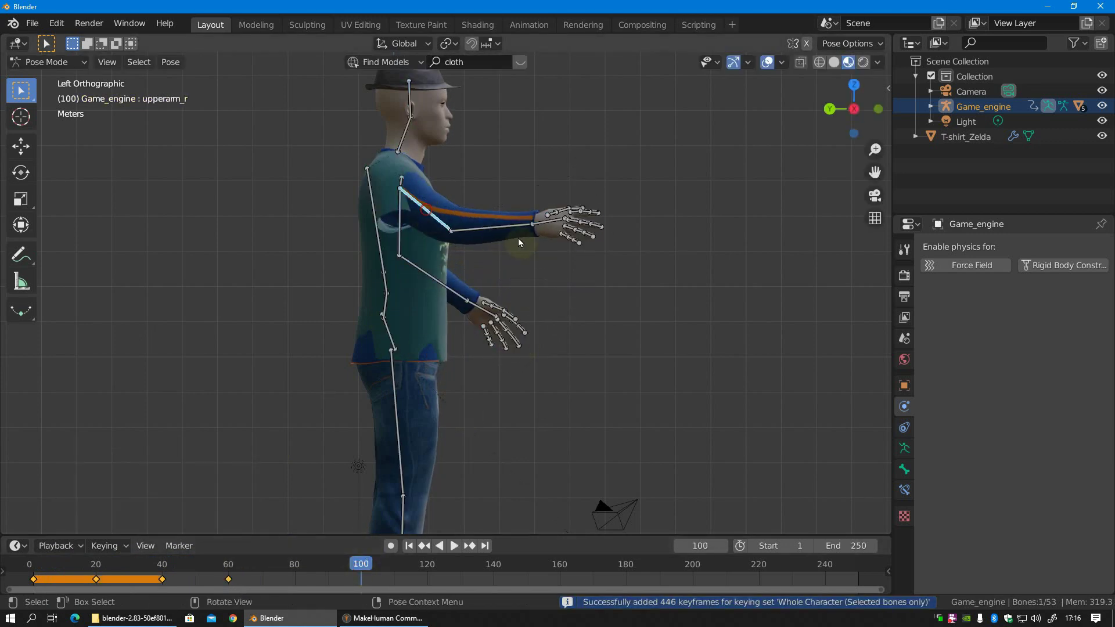
pyautogui.click(562, 229)
pyautogui.press('r')
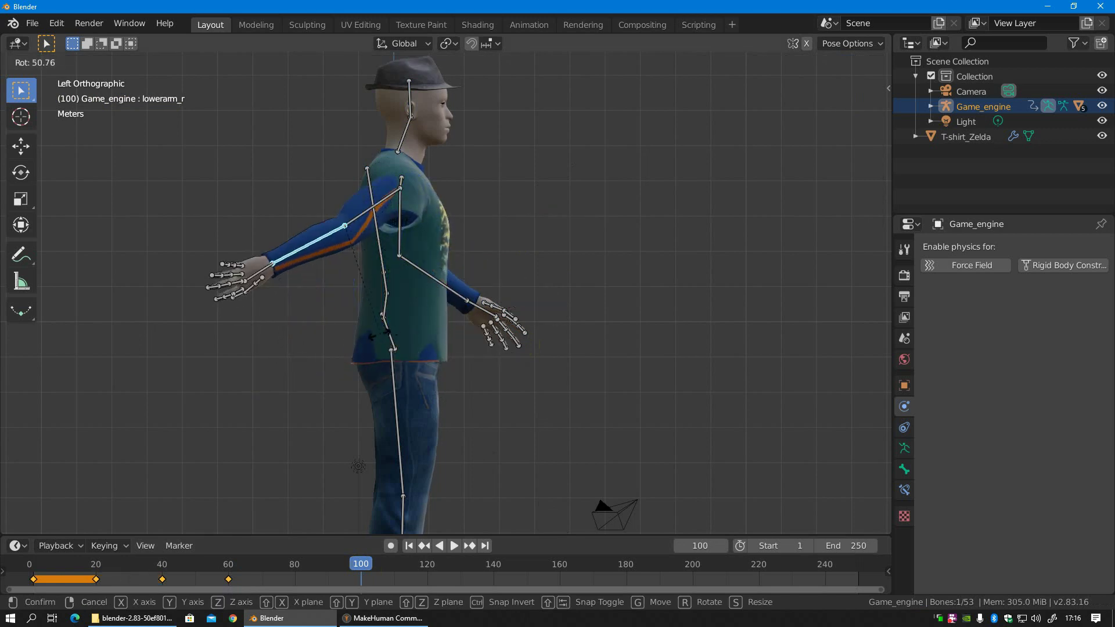
pyautogui.press('Return')
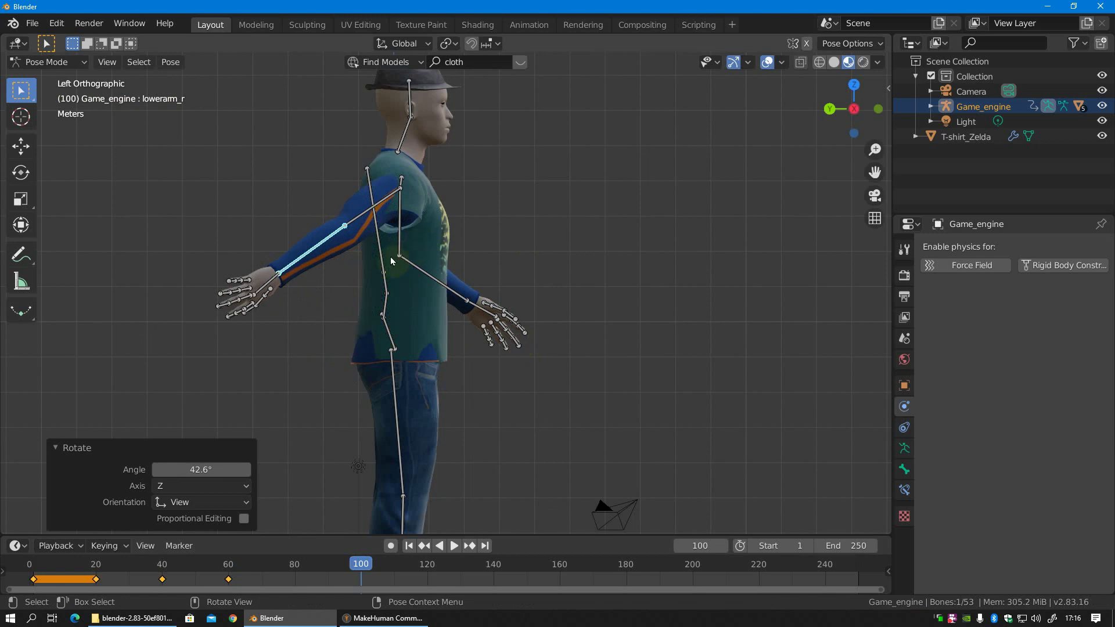
pyautogui.press('a')
pyautogui.press('i')
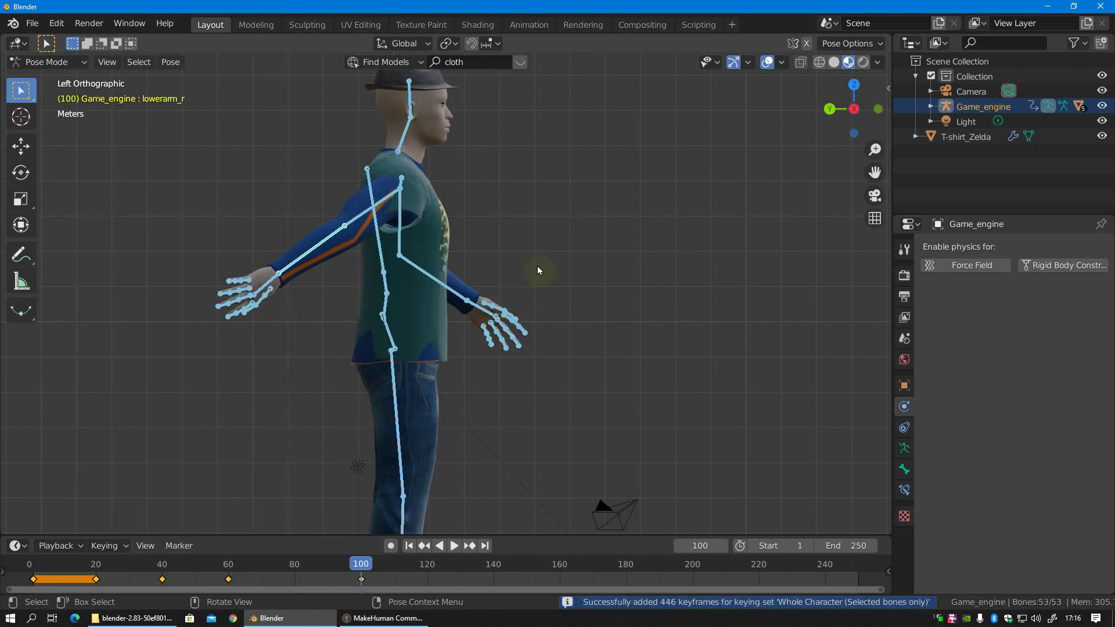
pyautogui.moveTo(361, 563); pyautogui.dragTo(494, 574)
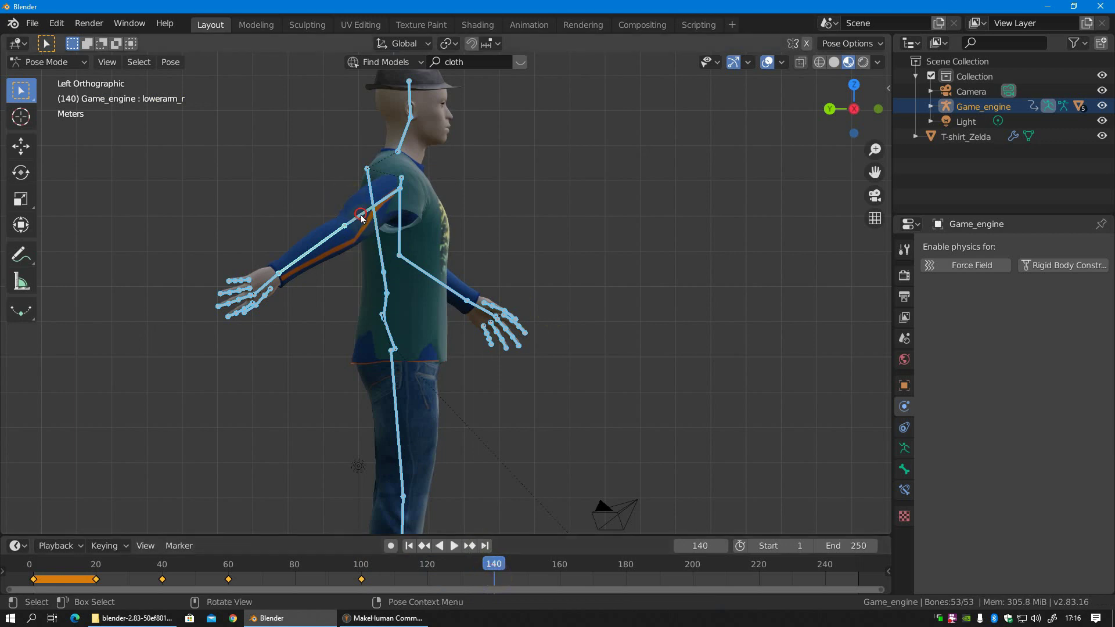
pyautogui.moveTo(360, 217); pyautogui.dragTo(579, 343)
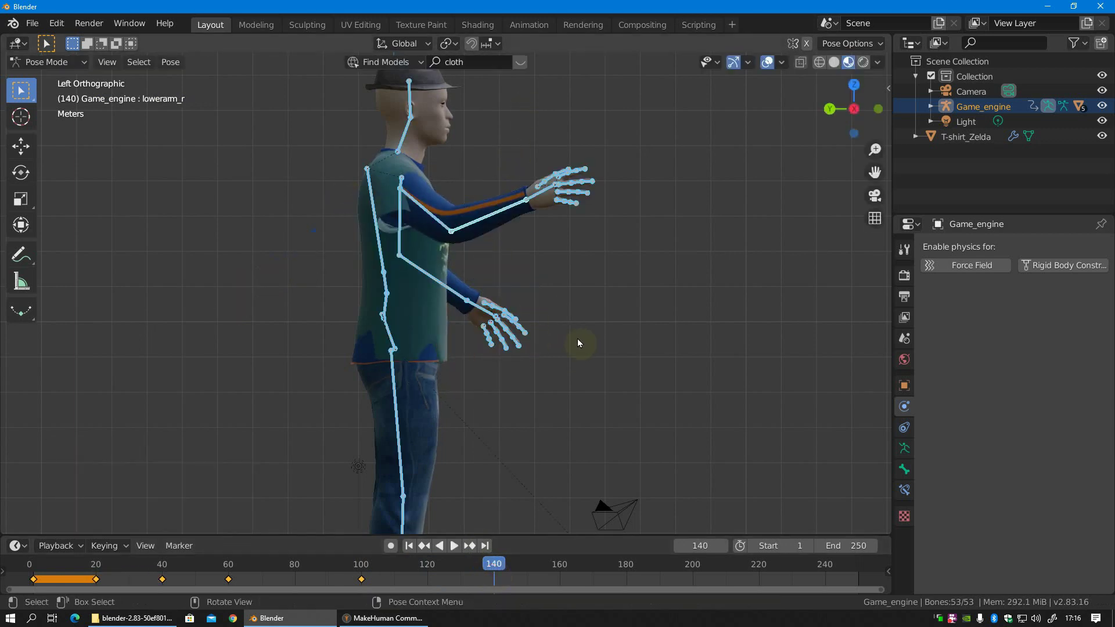
pyautogui.press('i')
# - Make 150 the last frame, lower the right arm there, and keyframe the whole pose
pyautogui.moveTo(493, 564); pyautogui.dragTo(539, 563)
pyautogui.click(848, 542)
pyautogui.write('150')
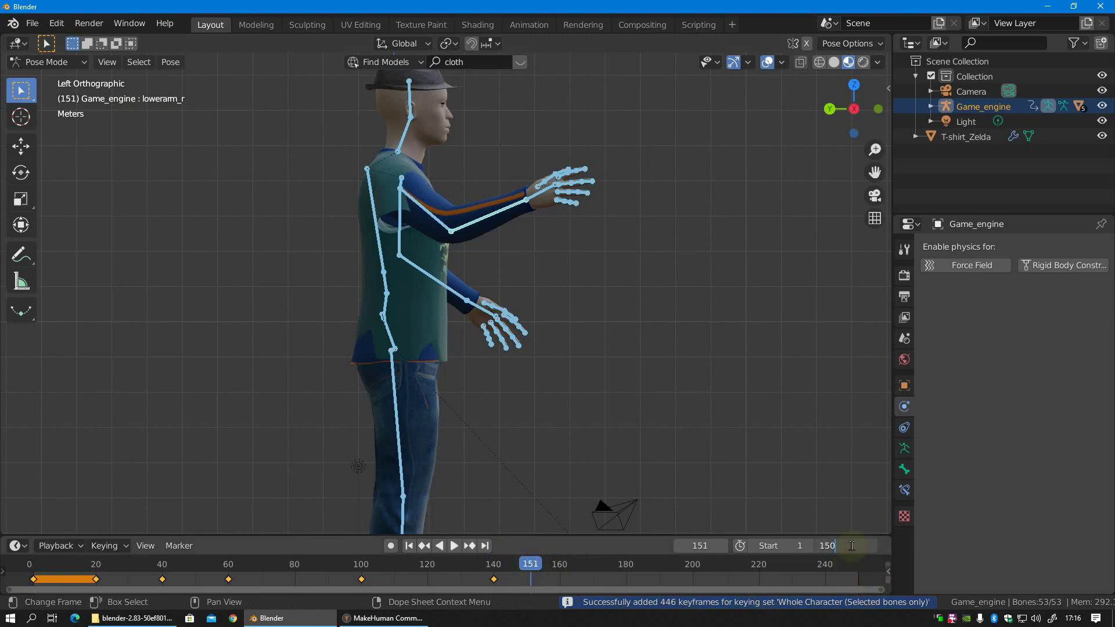
pyautogui.press('Return')
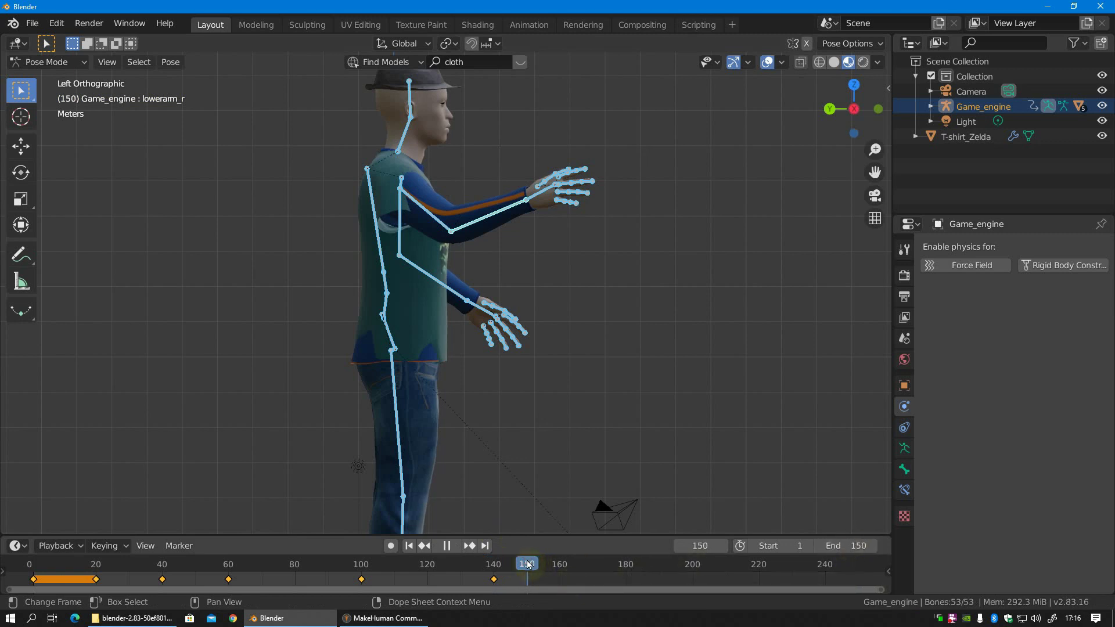
pyautogui.moveTo(528, 565); pyautogui.dragTo(527, 564)
pyautogui.click(440, 222)
pyautogui.press('r')
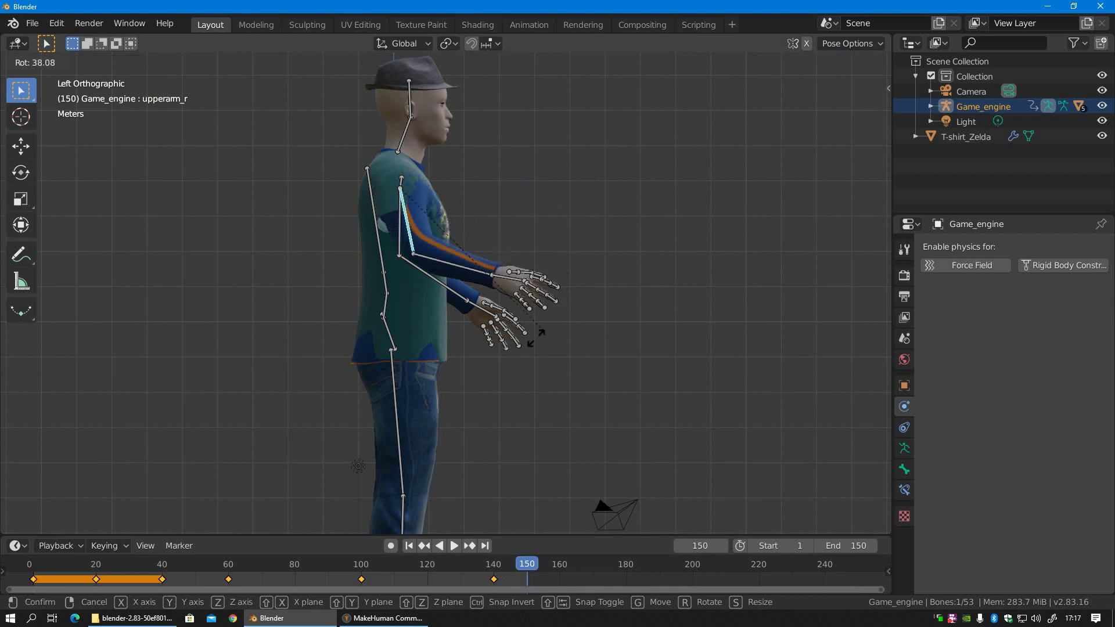
pyautogui.click(591, 316)
pyautogui.press('a')
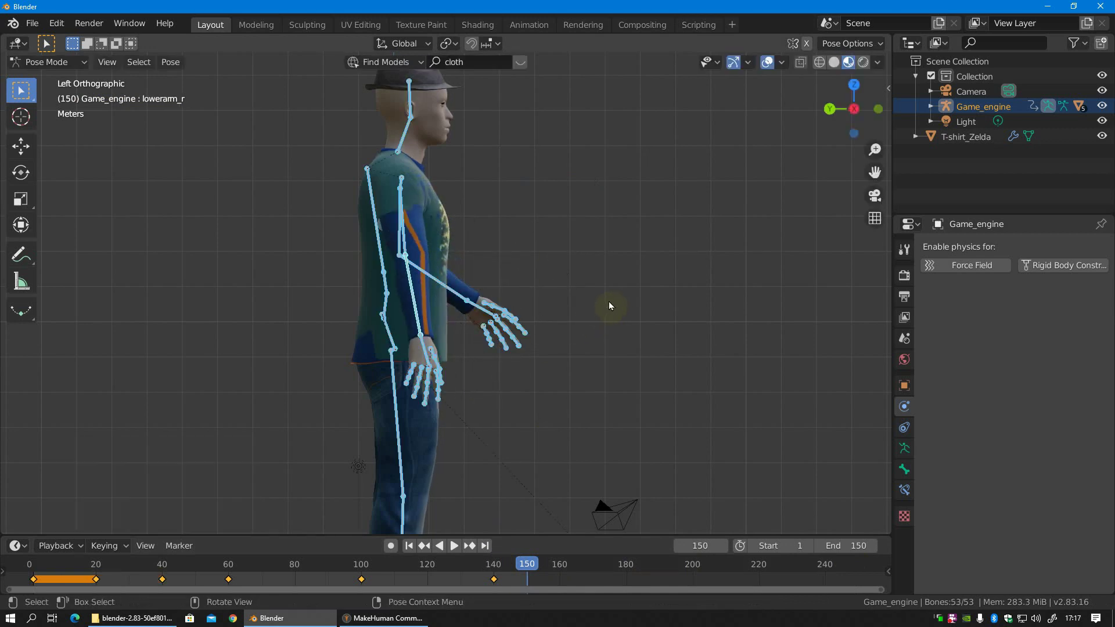
pyautogui.press('i')
pyautogui.press('space')
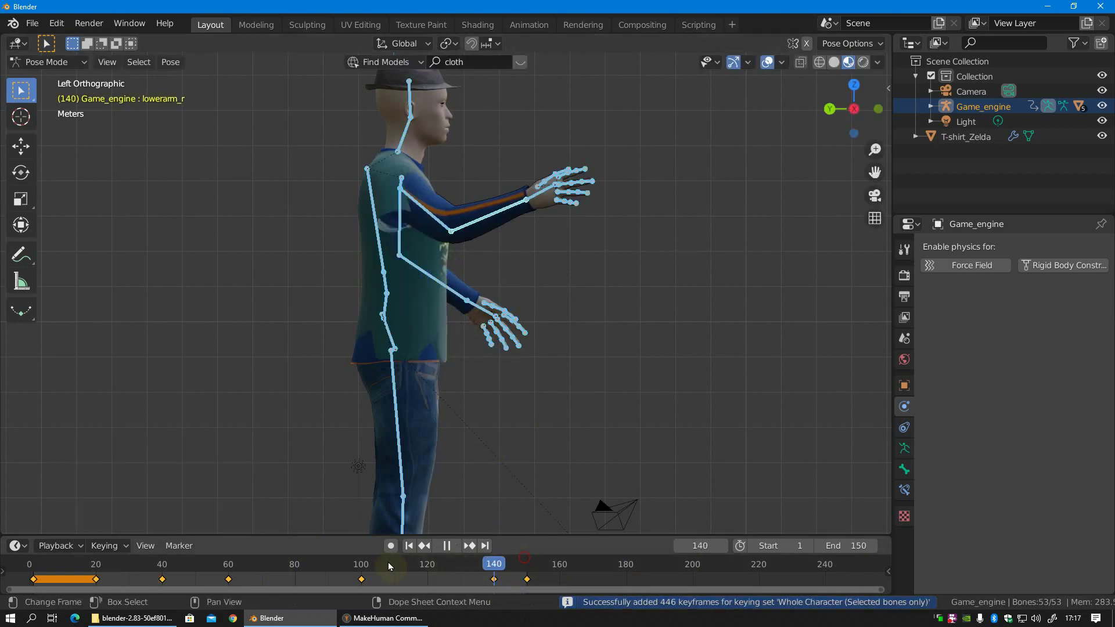
pyautogui.moveTo(298, 548); pyautogui.dragTo(228, 566)
pyautogui.moveTo(360, 360)
pyautogui.mouseDown(button='middle')
pyautogui.moveTo(475, 364)
pyautogui.moveTo(388, 342)
pyautogui.mouseUp(button='middle')
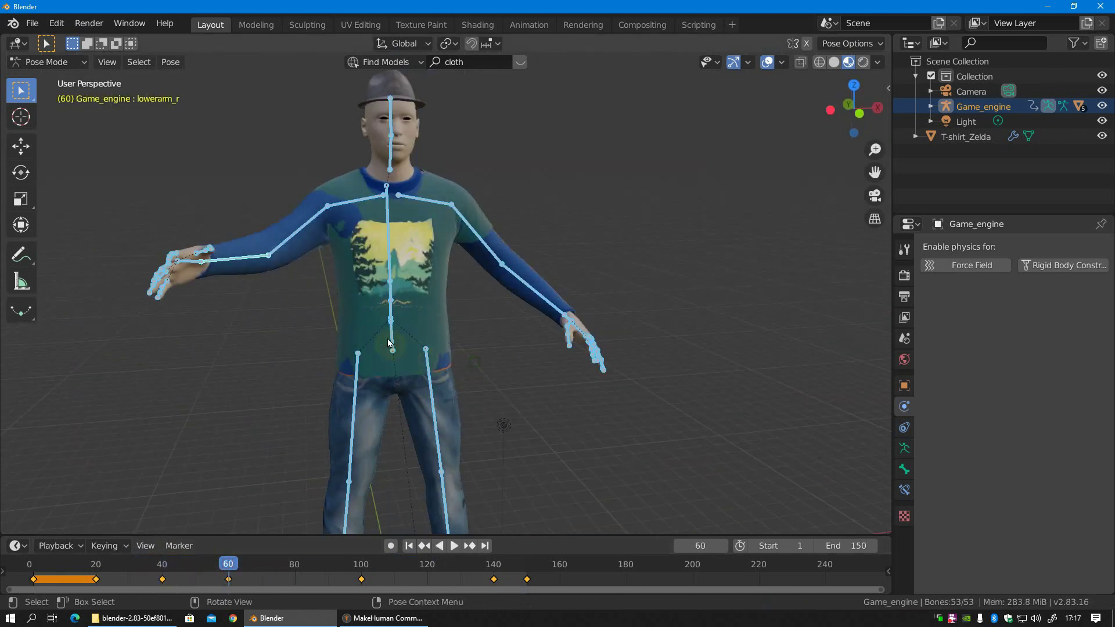
# - Move the pelvis bone and keyframe its new position at frame 60
pyautogui.click(417, 337)
pyautogui.press('ctrl+KP_3')
pyautogui.press('g')
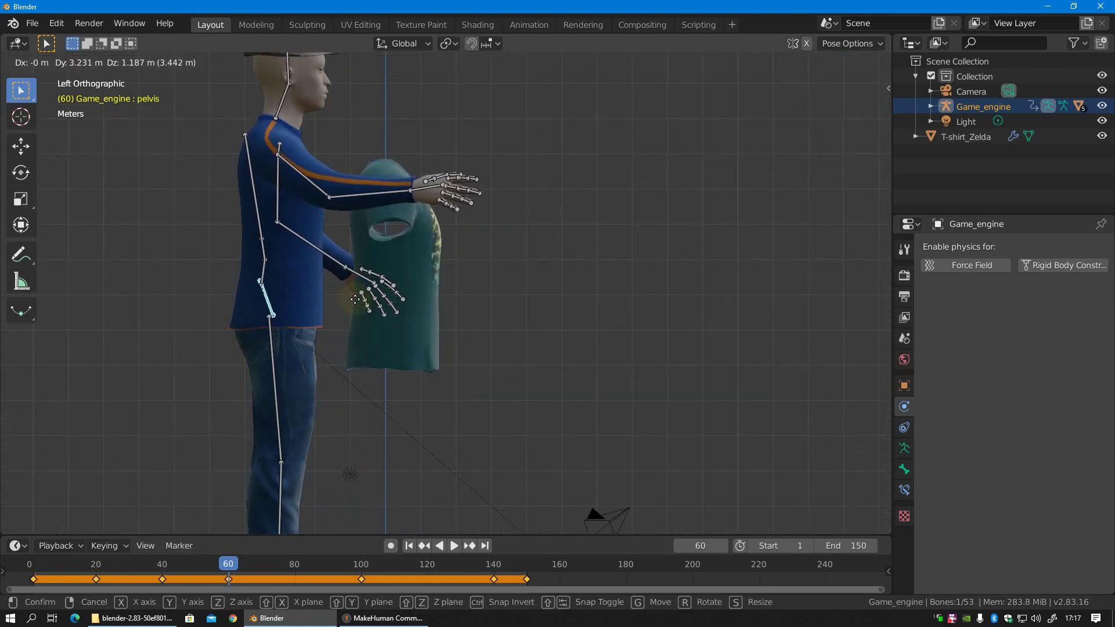
pyautogui.click(355, 299)
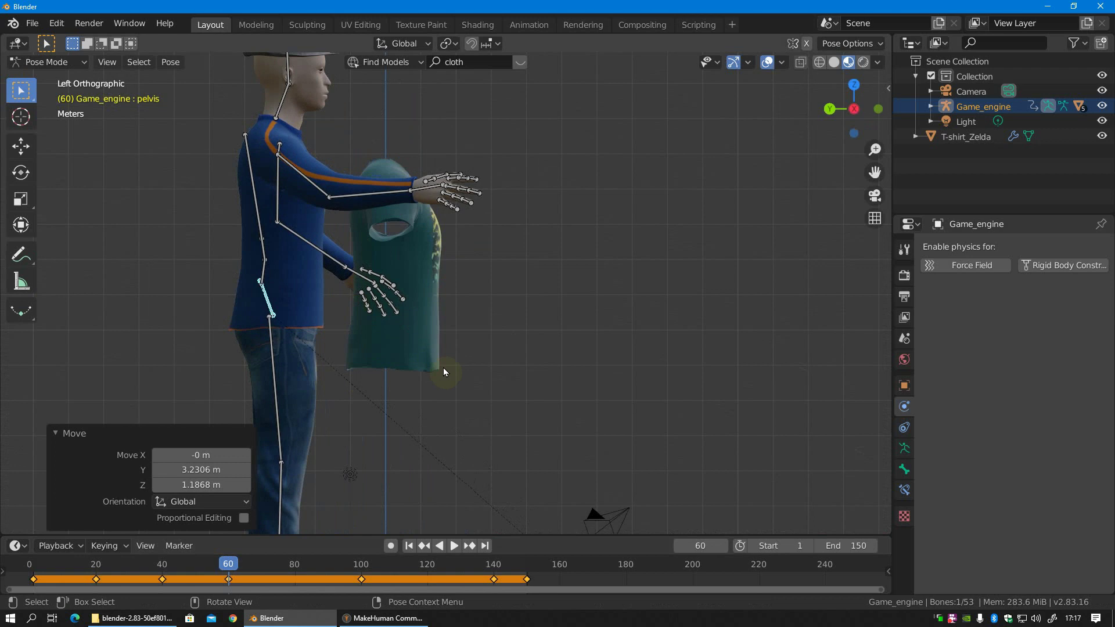
pyautogui.press('i')
pyautogui.hotkey('ctrl', 'shift', 'space')
pyautogui.moveTo(137, 560); pyautogui.dragTo(421, 560)
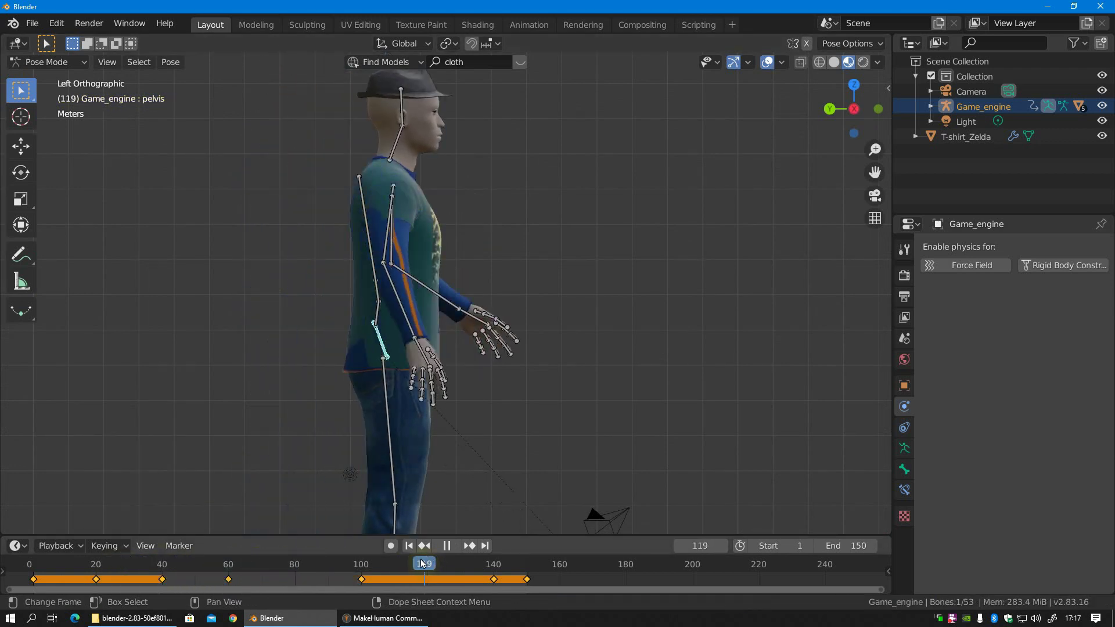
pyautogui.press('space')
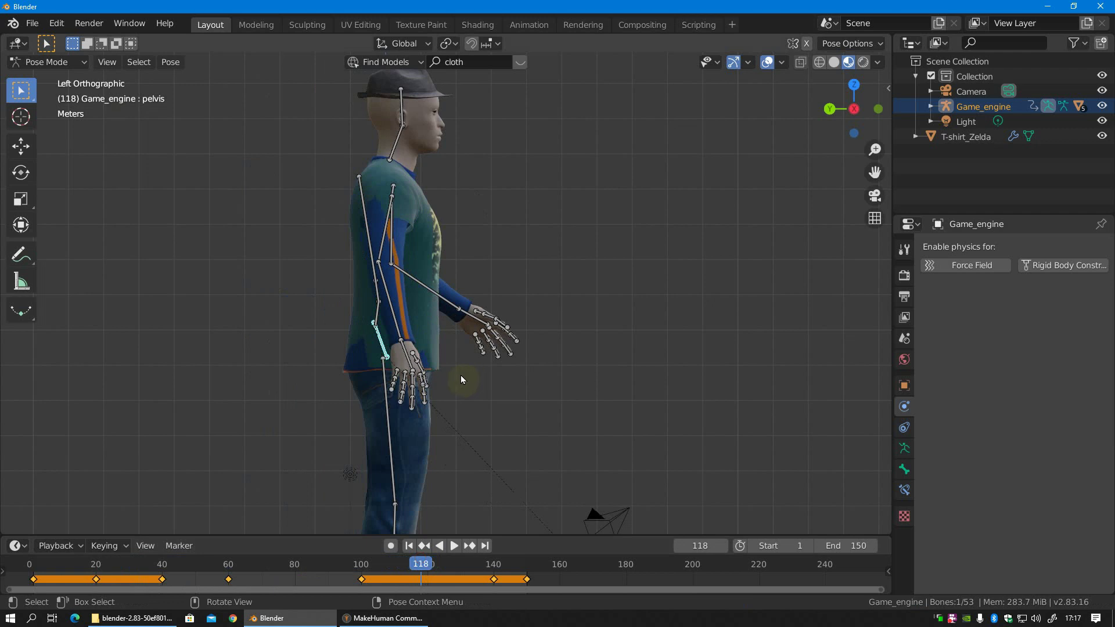
# - Shift the pelvis again and keyframe it at frame 118, then return to Object Mode
pyautogui.press('g')
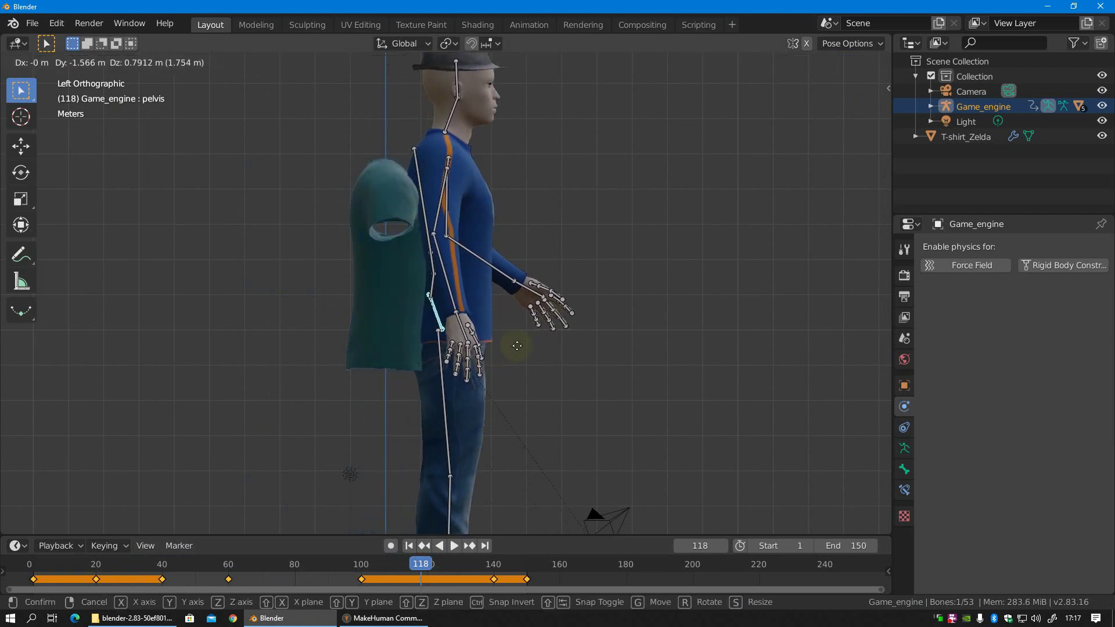
pyautogui.click(521, 347)
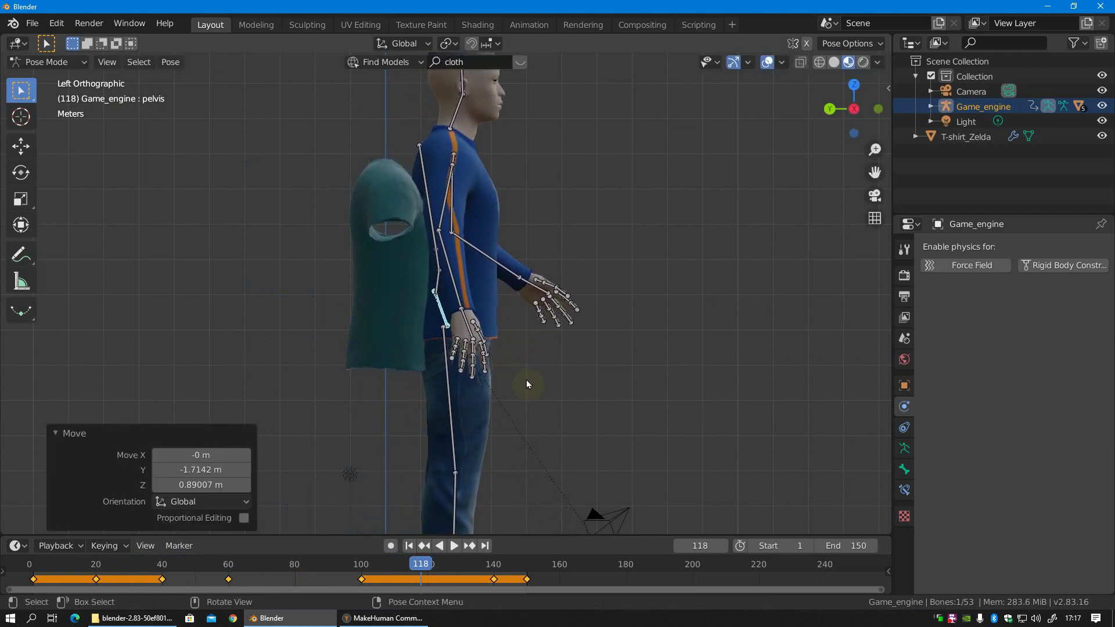
pyautogui.press('i')
pyautogui.moveTo(421, 563); pyautogui.dragTo(509, 563)
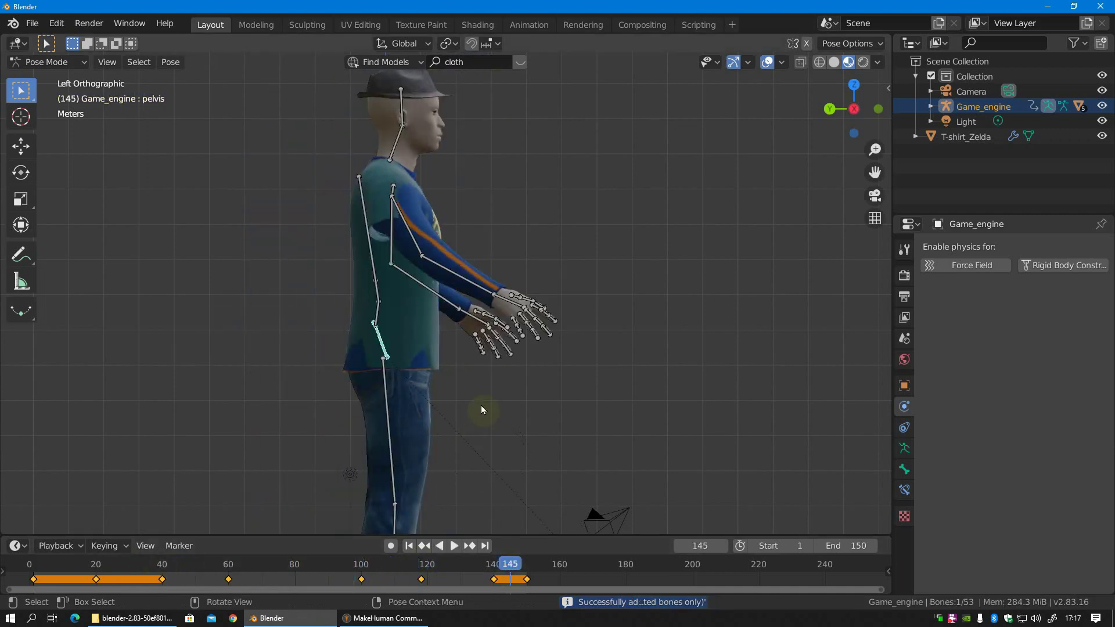
pyautogui.press('KP_0')
pyautogui.scroll(-2, 455, 247)
pyautogui.scroll(-2, 424, 343)
pyautogui.moveTo(424, 344)
pyautogui.mouseDown(button='middle')
pyautogui.moveTo(437, 301)
pyautogui.moveTo(411, 309)
pyautogui.moveTo(434, 322)
pyautogui.moveTo(393, 357)
pyautogui.moveTo(403, 367)
pyautogui.mouseUp(button='middle')
pyautogui.hotkey('ctrl', 'Tab')
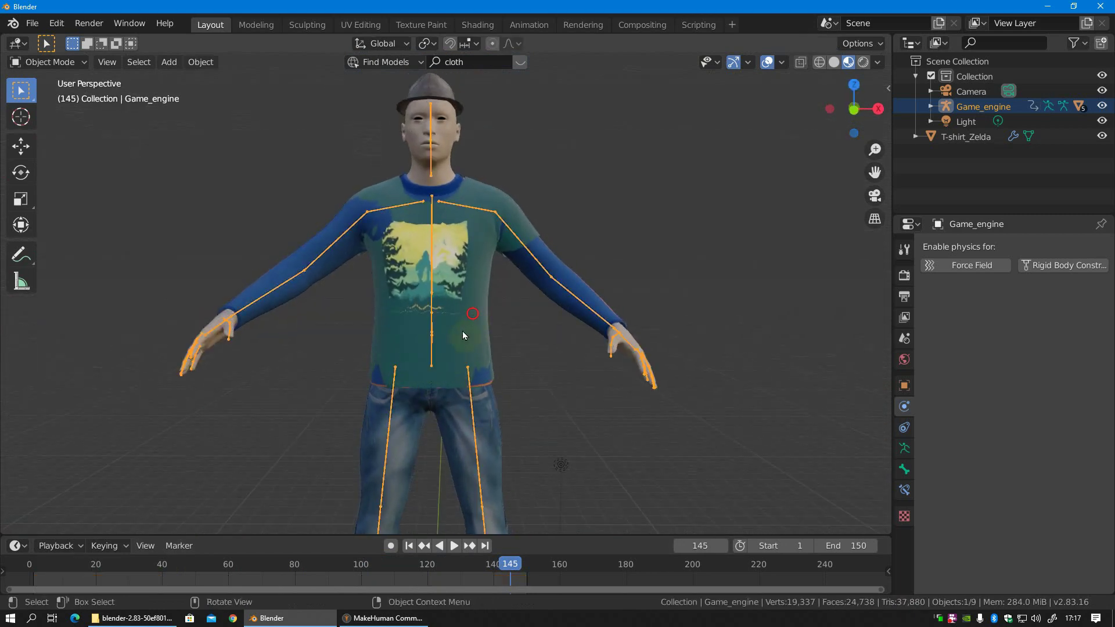
# - Select T-shirt_Zelda and enable its cloth simulation for rendering
pyautogui.click(463, 335)
pyautogui.click(448, 267)
pyautogui.moveTo(478, 315); pyautogui.dragTo(511, 316, button='middle')
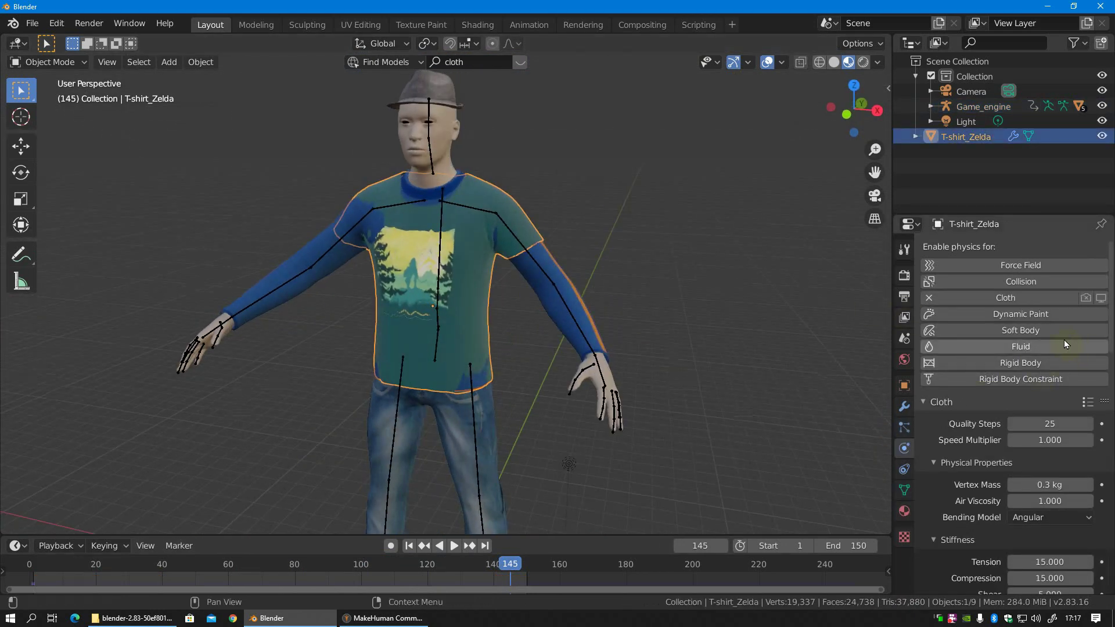
pyautogui.click(1100, 298)
pyautogui.click(1085, 298)
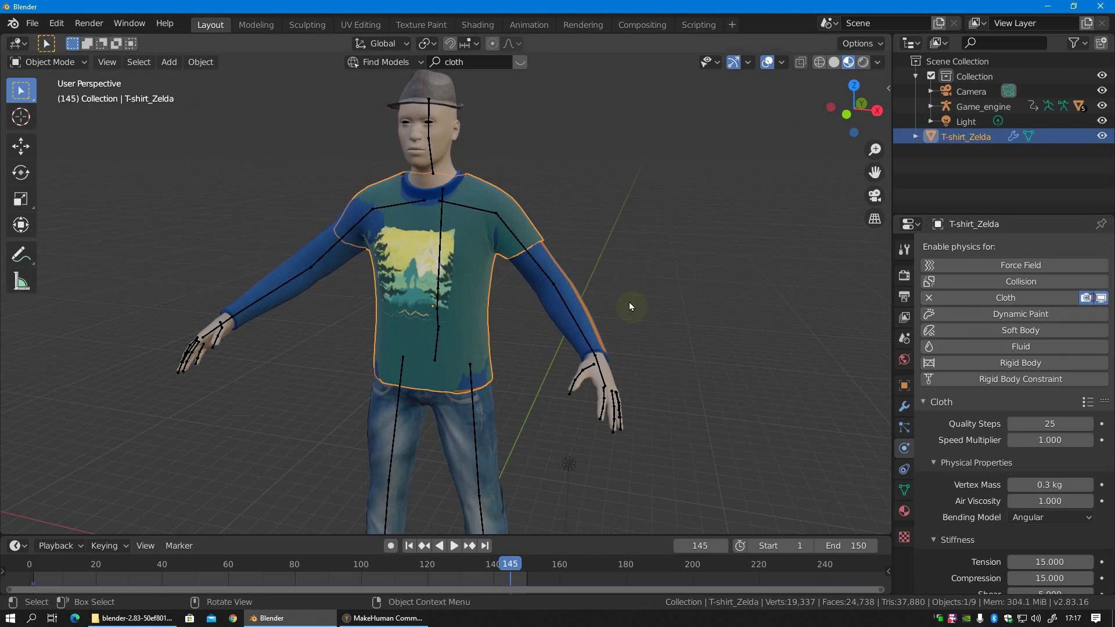
pyautogui.moveTo(491, 374); pyautogui.dragTo(469, 401, button='middle')
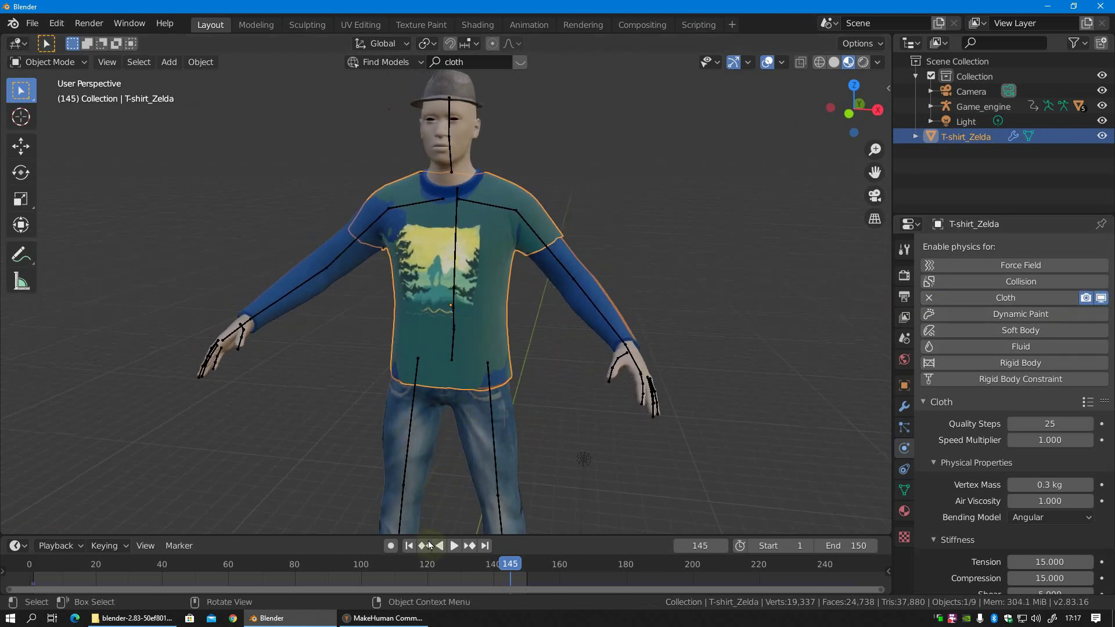
# - From frame 1, set the cloth cache end frame to 150 and bake the simulation
pyautogui.hotkey('shift', 'Left')
pyautogui.scroll(-10, 977, 490)
pyautogui.scroll(-5, 952, 485)
pyautogui.scroll(-10, 944, 441)
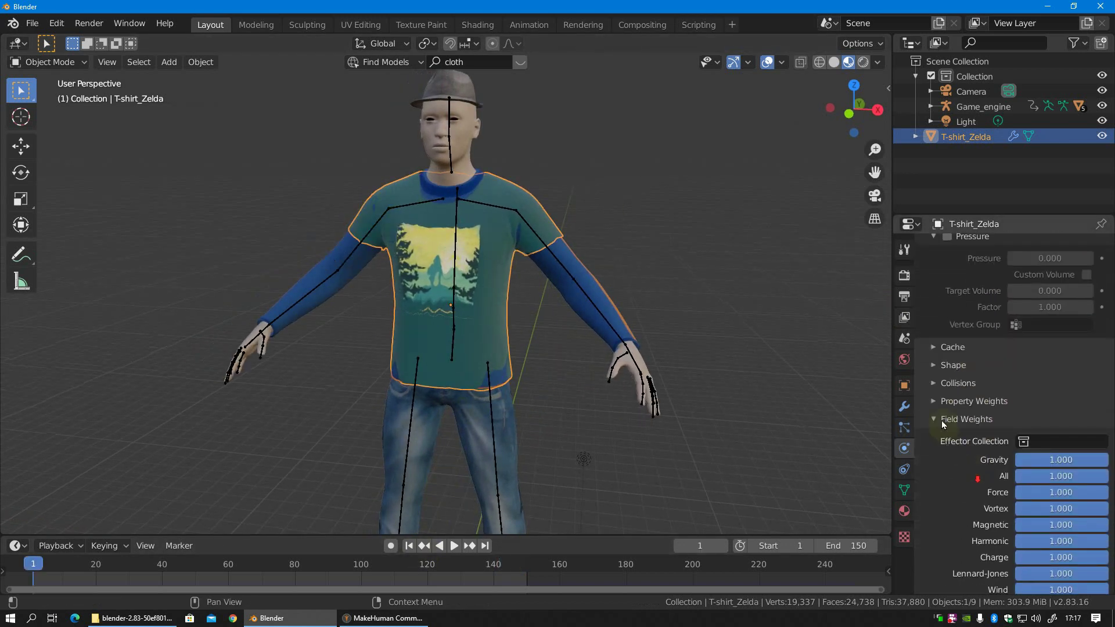
pyautogui.click(932, 347)
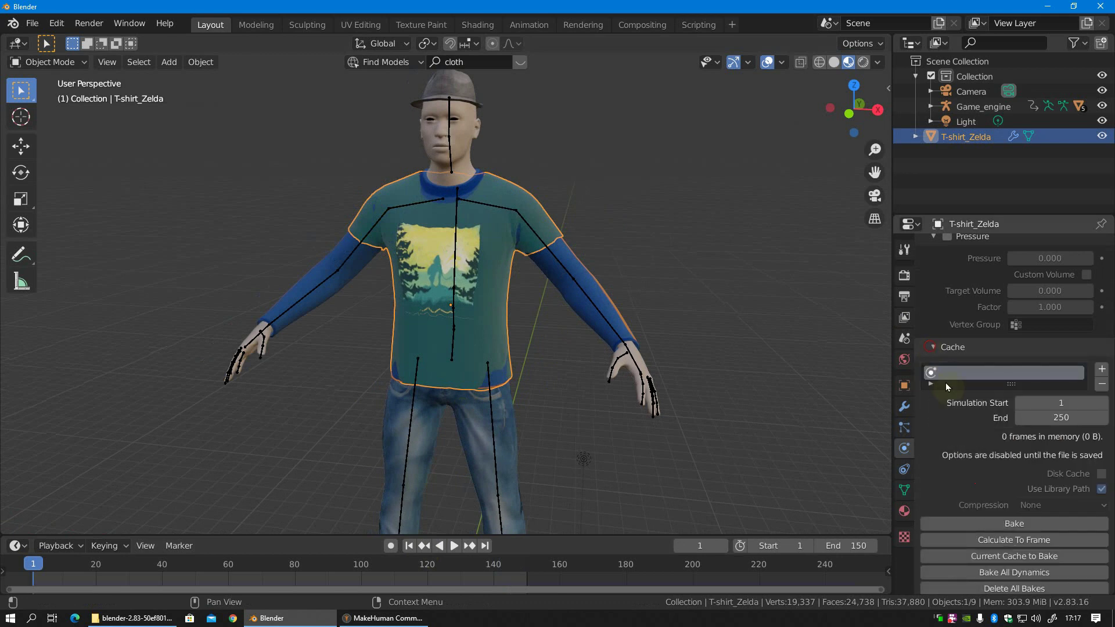
pyautogui.click(1051, 420)
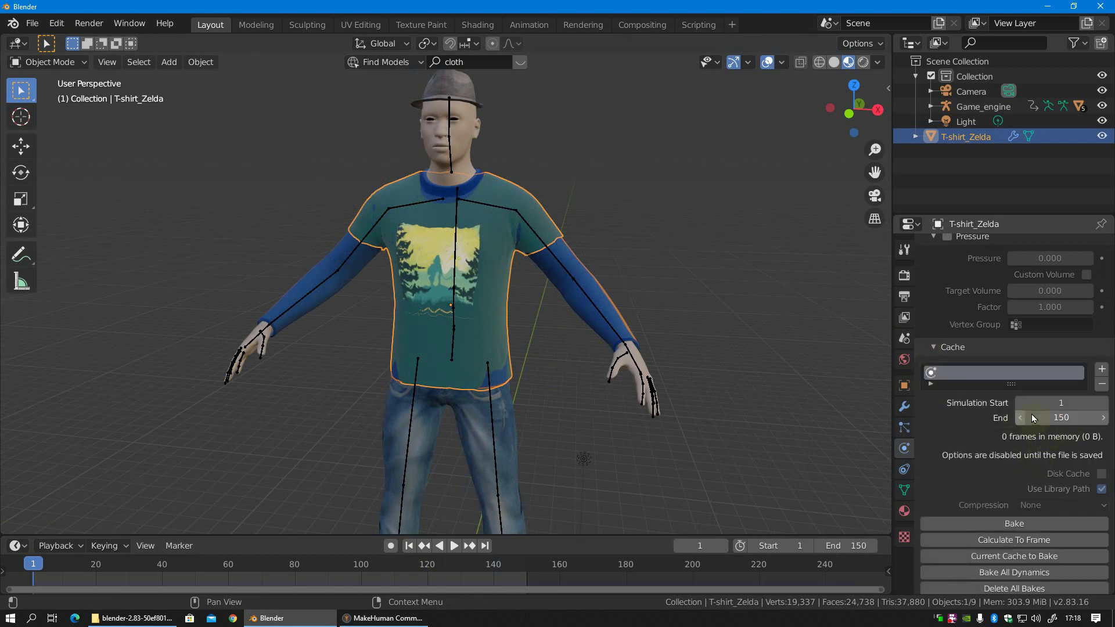
pyautogui.scroll(1, 981, 457)
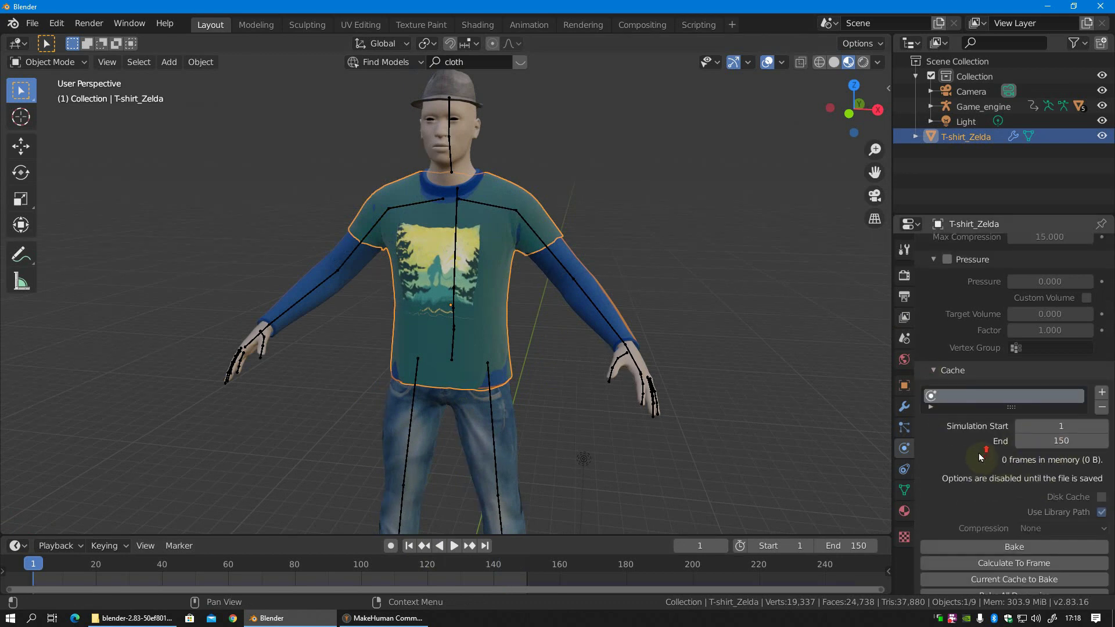
pyautogui.click(995, 547)
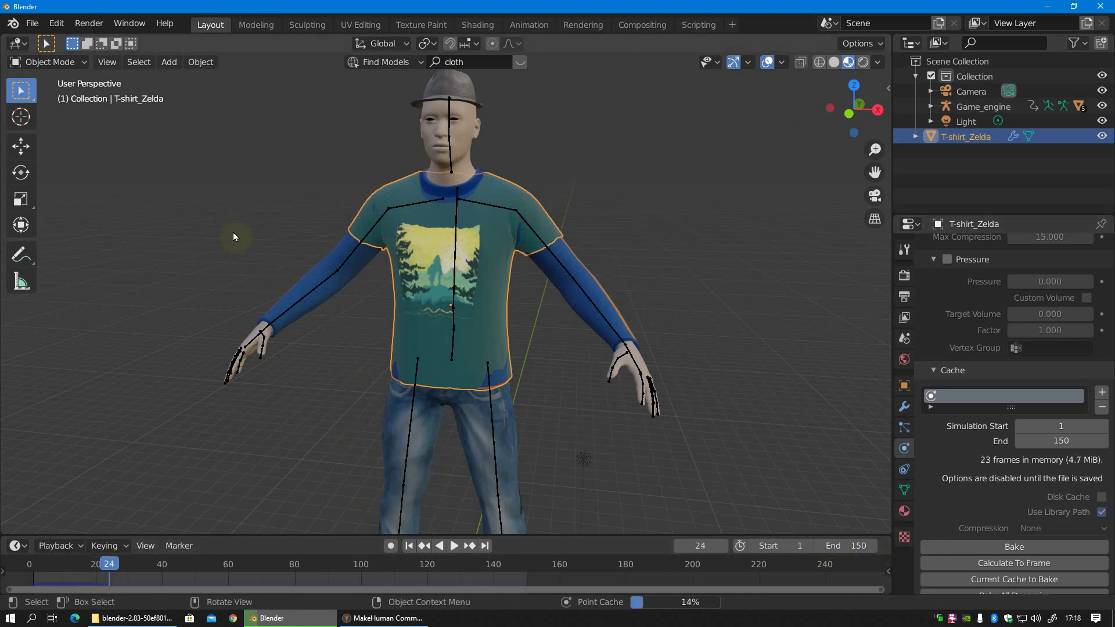
pyautogui.click(455, 545)
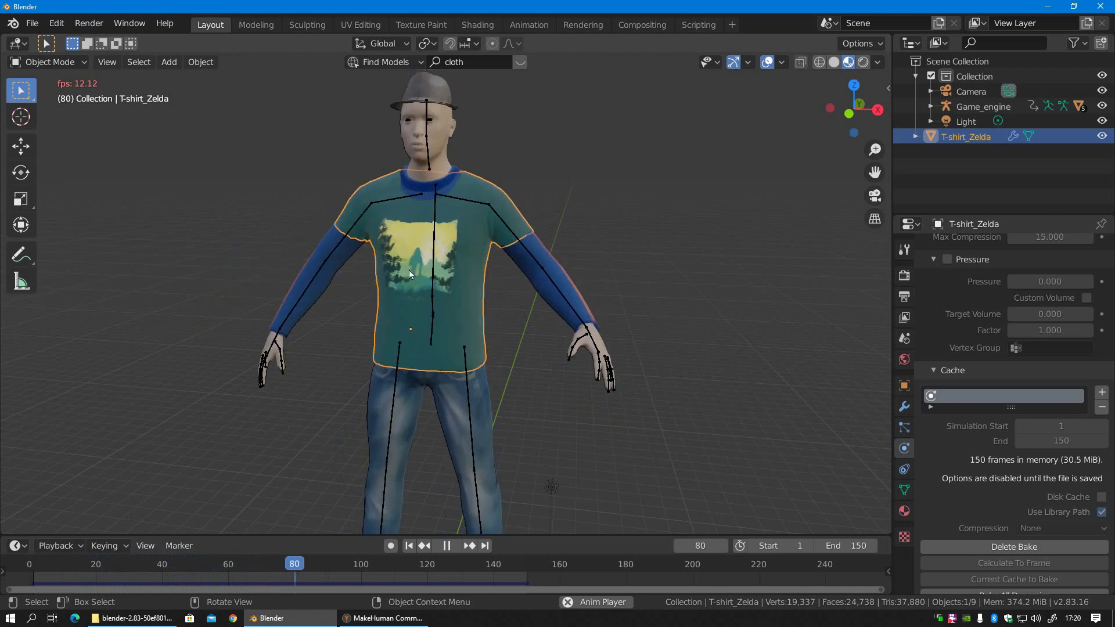
pyautogui.scroll(3, 1009, 345)
pyautogui.scroll(5, 1010, 345)
pyautogui.scroll(5, 1005, 343)
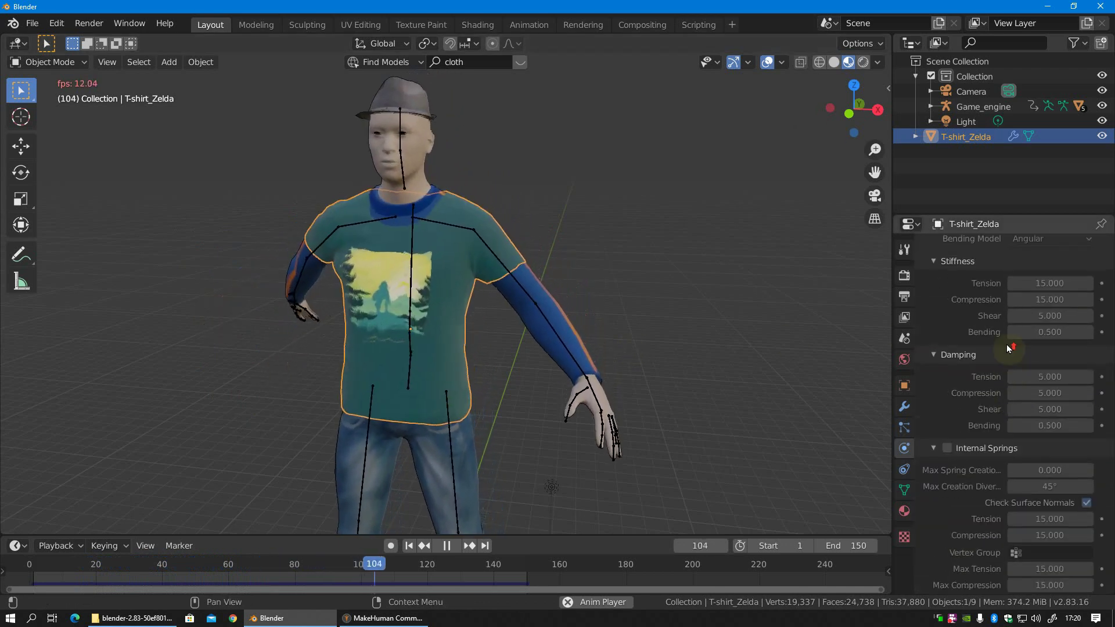
pyautogui.scroll(7, 1012, 351)
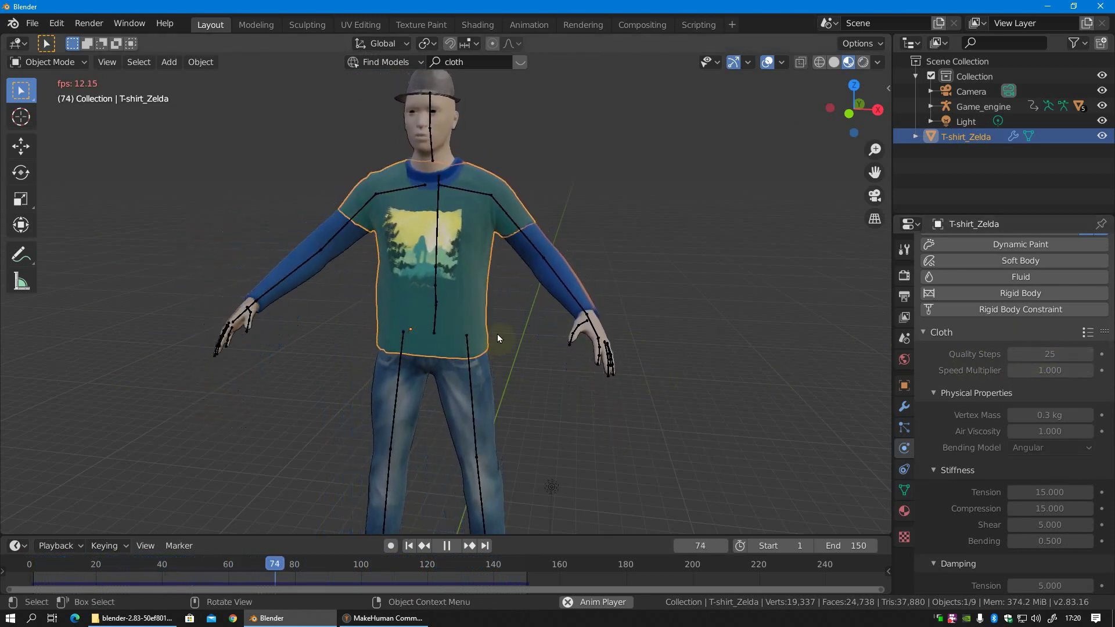
pyautogui.click(448, 546)
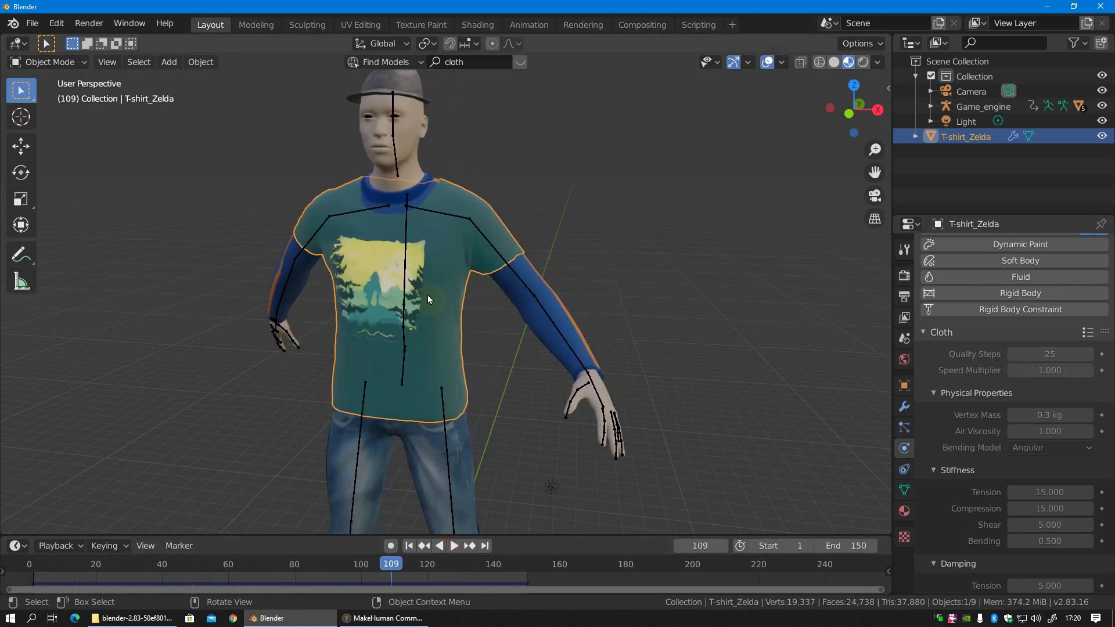
pyautogui.moveTo(437, 294)
pyautogui.mouseDown(button='middle')
pyautogui.moveTo(452, 332)
pyautogui.moveTo(406, 286)
pyautogui.mouseUp(button='middle')
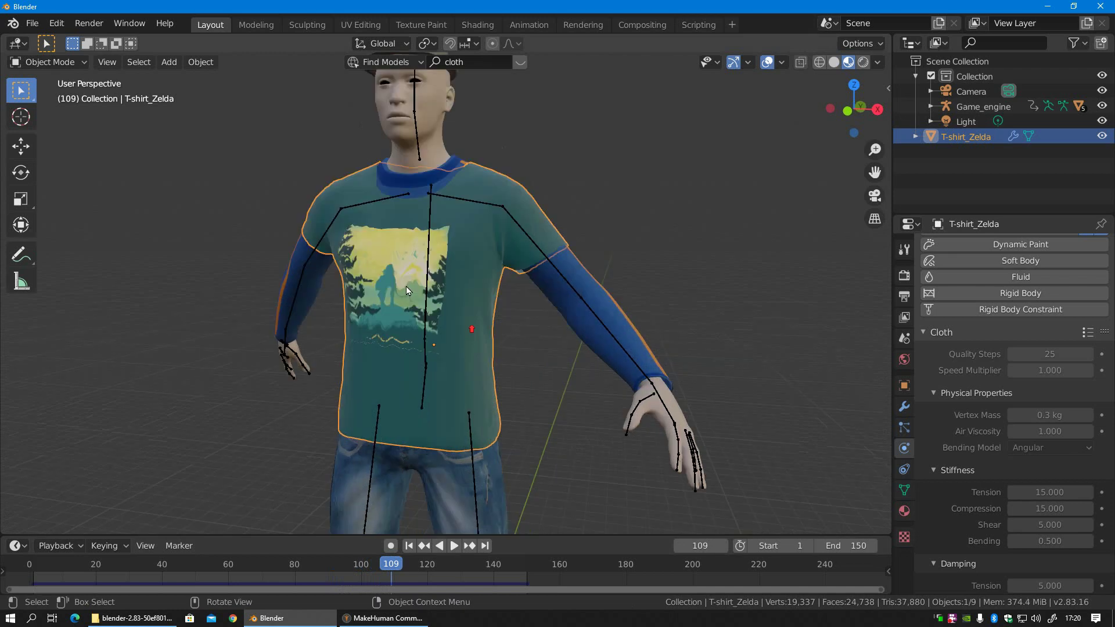
# - In camera view, set the render resolution to a square 1080 × 1080
pyautogui.press('KP_0')
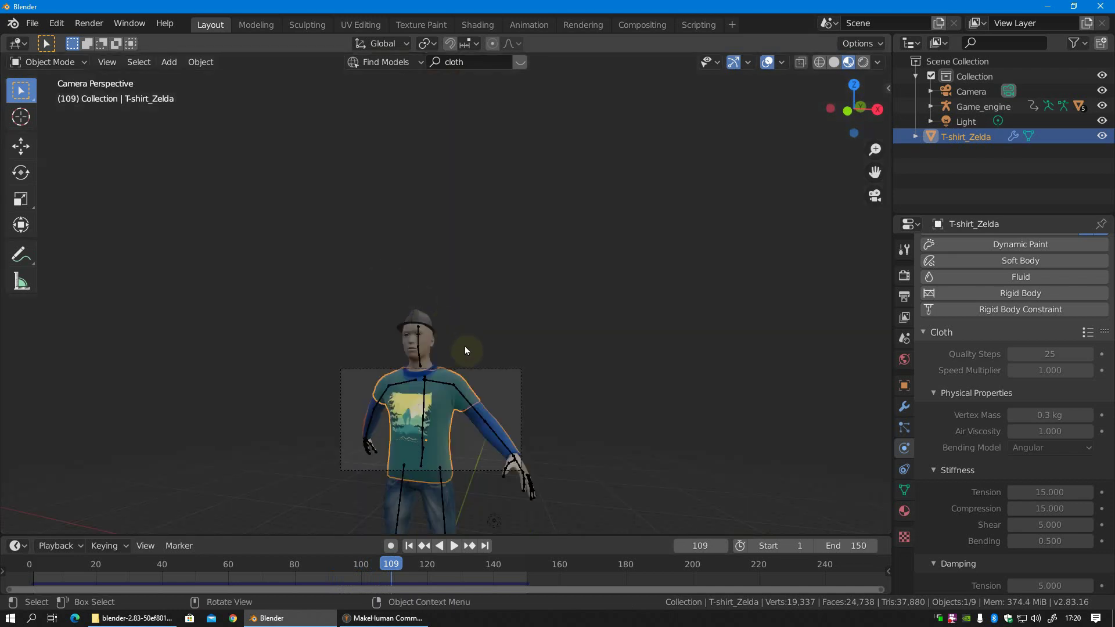
pyautogui.click(475, 369)
pyautogui.scroll(3, 466, 343)
pyautogui.click(904, 295)
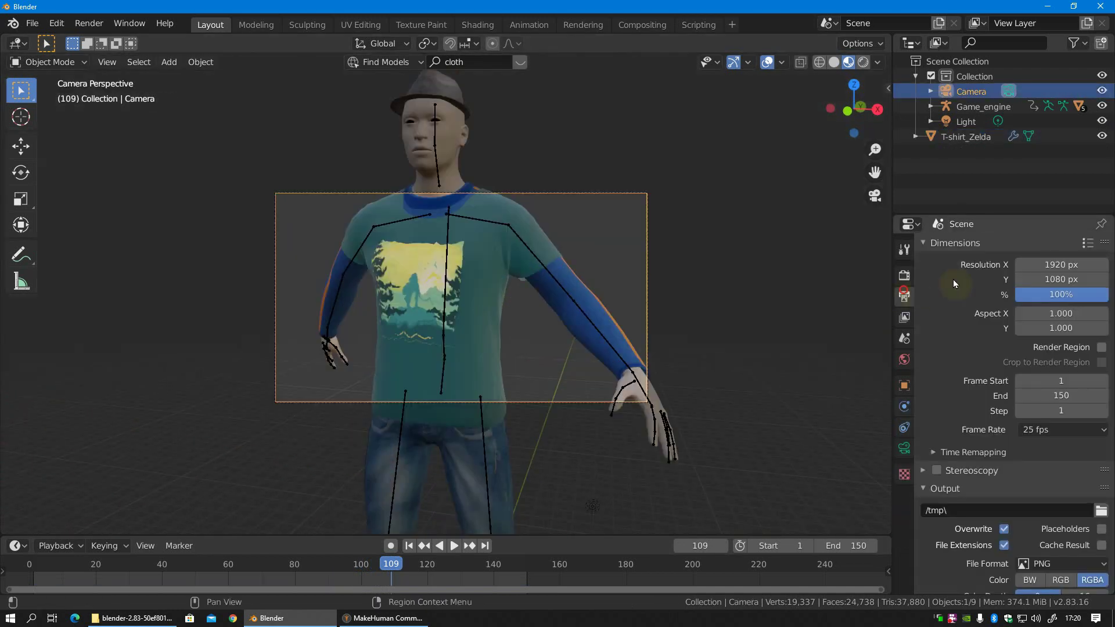
pyautogui.click(1047, 263)
pyautogui.write('108')
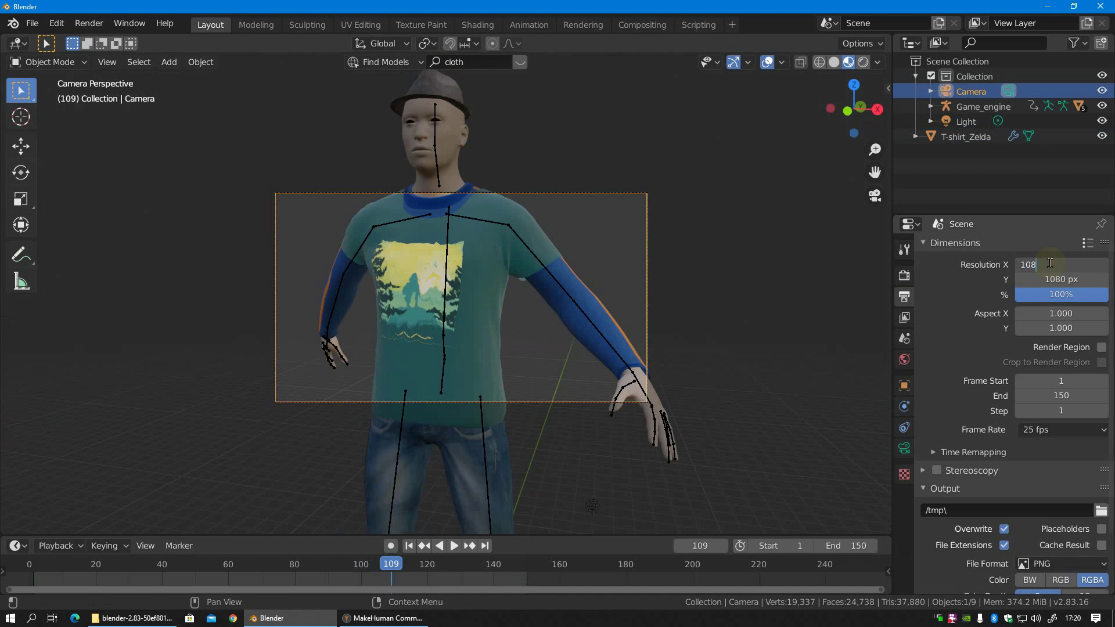
pyautogui.write('0')
pyautogui.press('Return')
# - Reposition the camera and preview the scene in rendered shading
pyautogui.press('g')
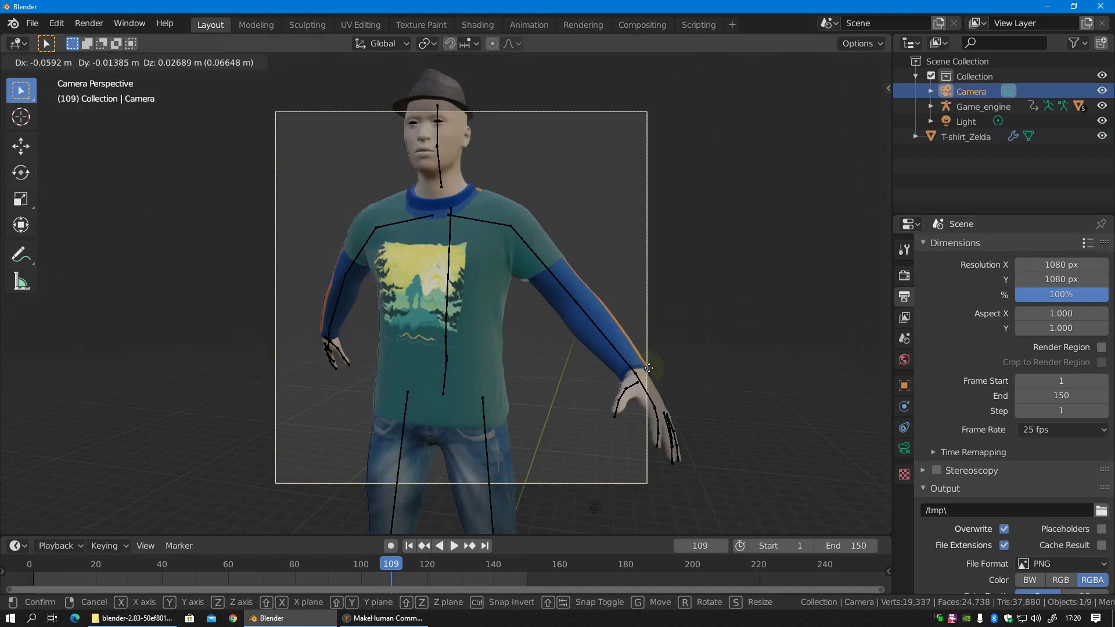
pyautogui.click(662, 406)
pyautogui.press('z')
pyautogui.click(753, 324)
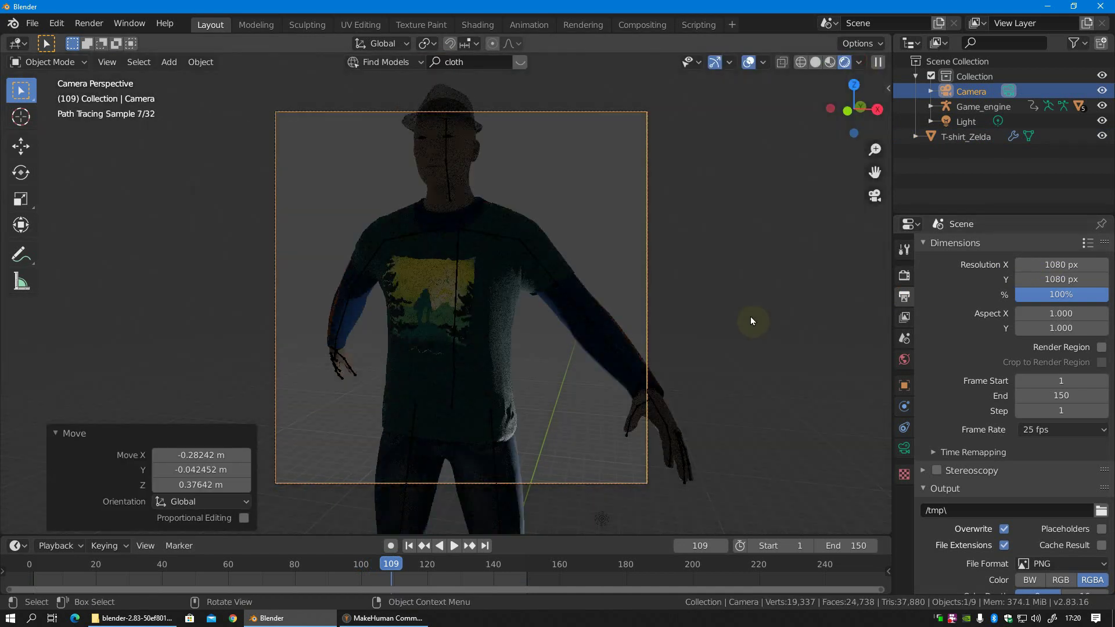
# - Drive the world colour with an Environment Texture loading Downloads/blau_river_4k.exr
pyautogui.click(904, 359)
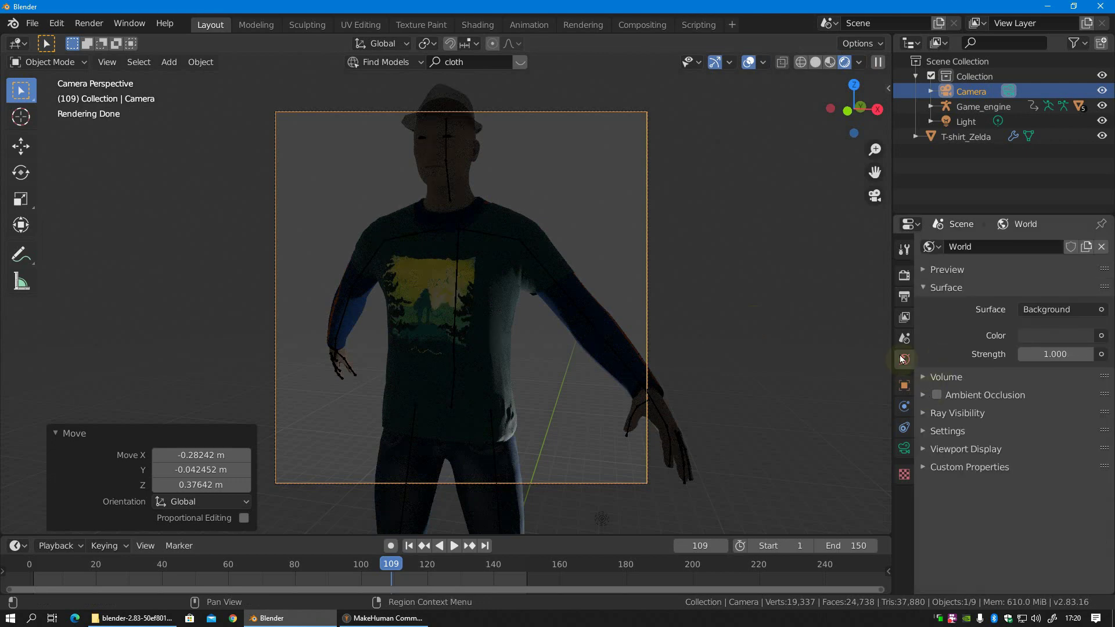
pyautogui.click(1101, 335)
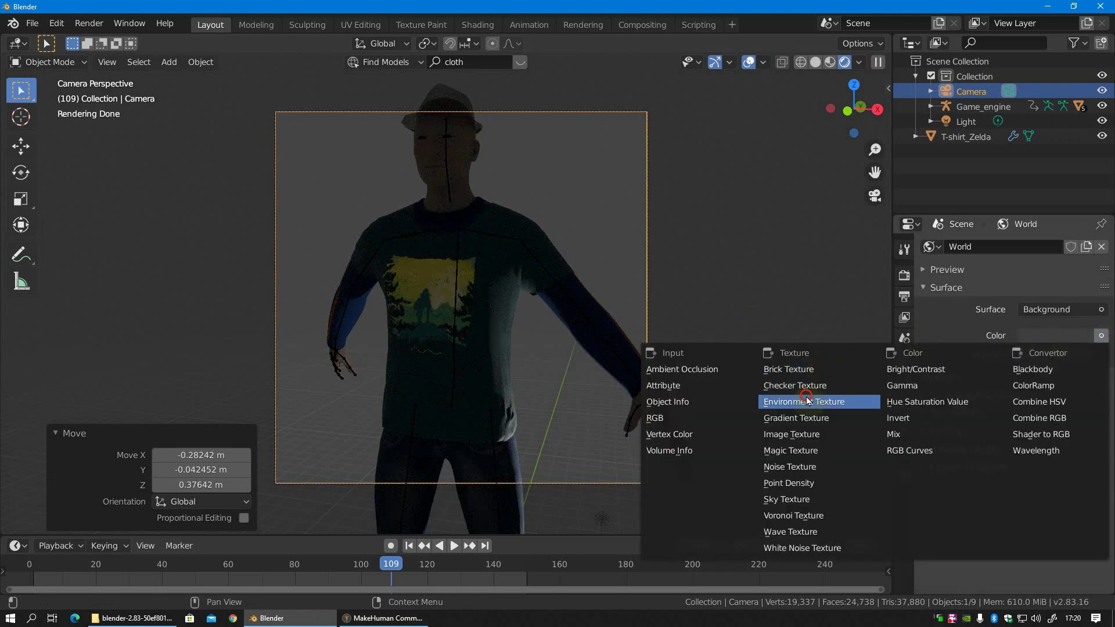
pyautogui.click(746, 398)
pyautogui.click(1093, 356)
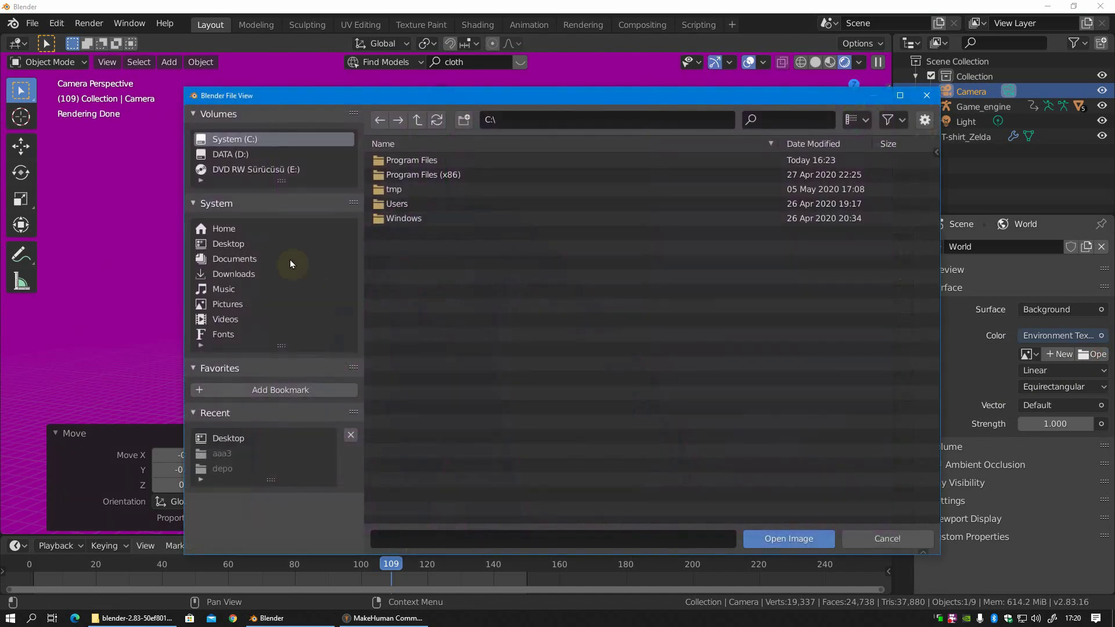
pyautogui.click(244, 274)
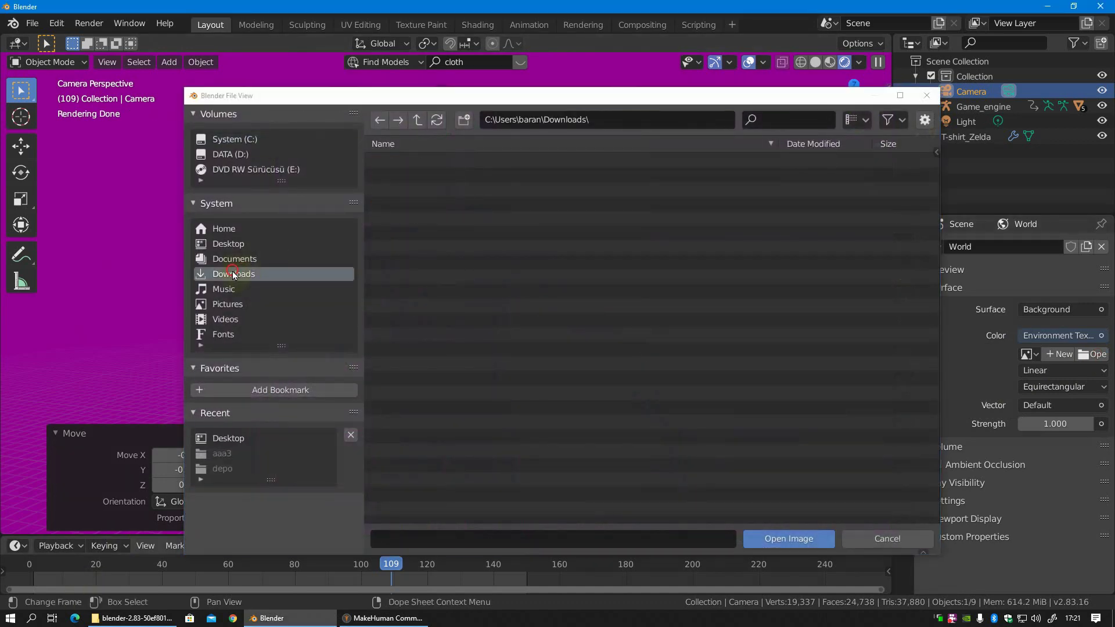
pyautogui.doubleClick(413, 161)
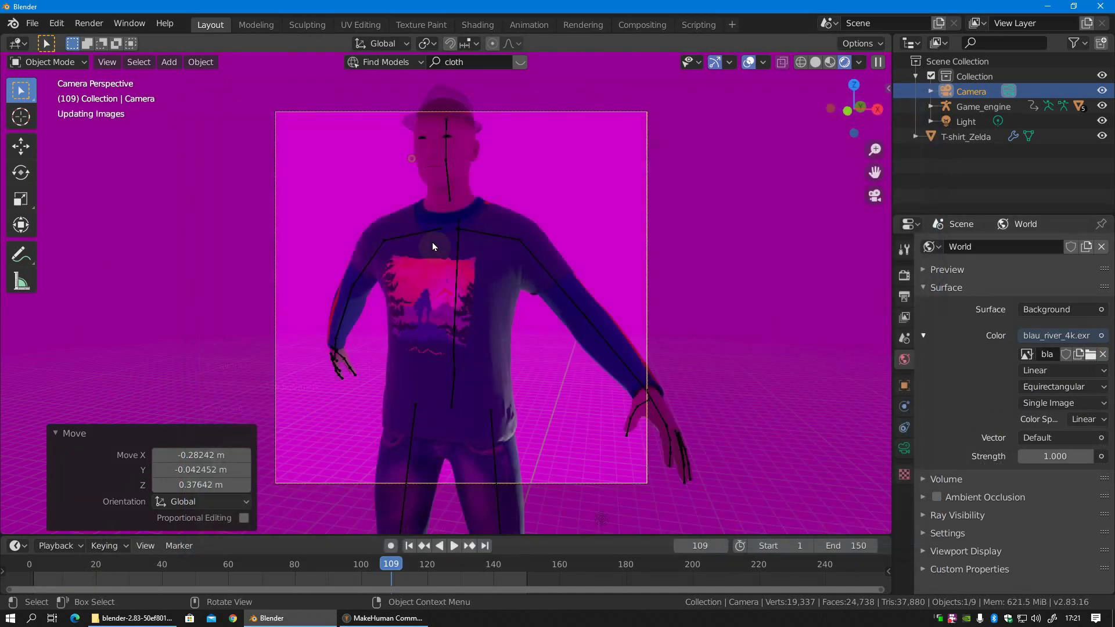
pyautogui.click(903, 276)
# - Make the film background transparent and set the output format to AVI JPEG
pyautogui.click(923, 530)
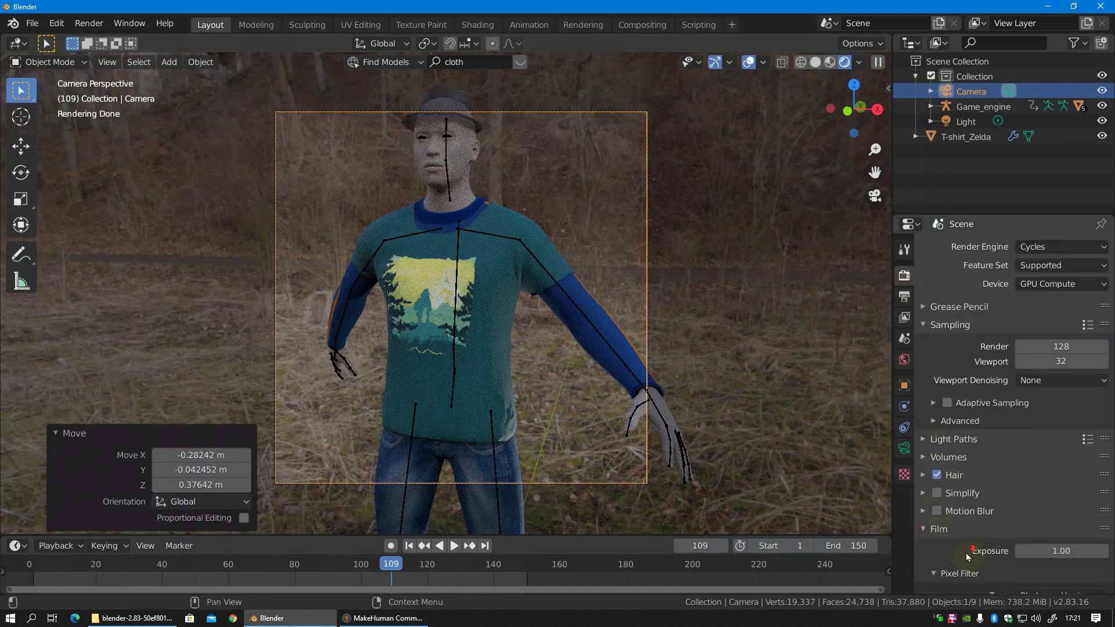
pyautogui.scroll(-4, 966, 553)
pyautogui.click(904, 296)
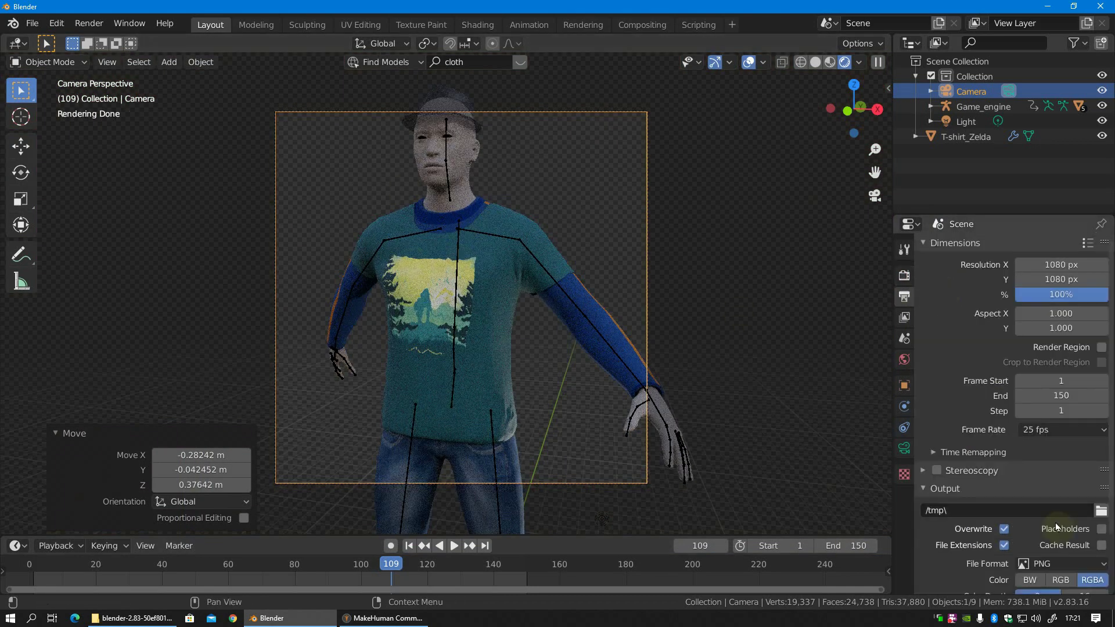
pyautogui.scroll(-4, 1051, 520)
pyautogui.click(1045, 499)
pyautogui.click(1039, 389)
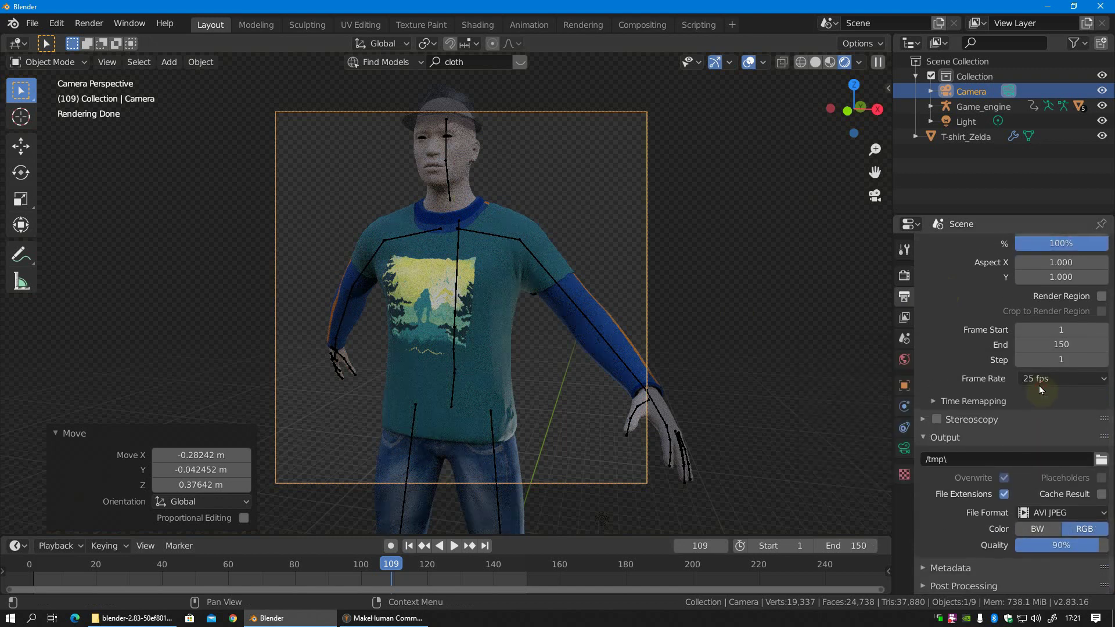
# - Lower the render samples to 16 in the Sampling settings
pyautogui.scroll(2, 1010, 481)
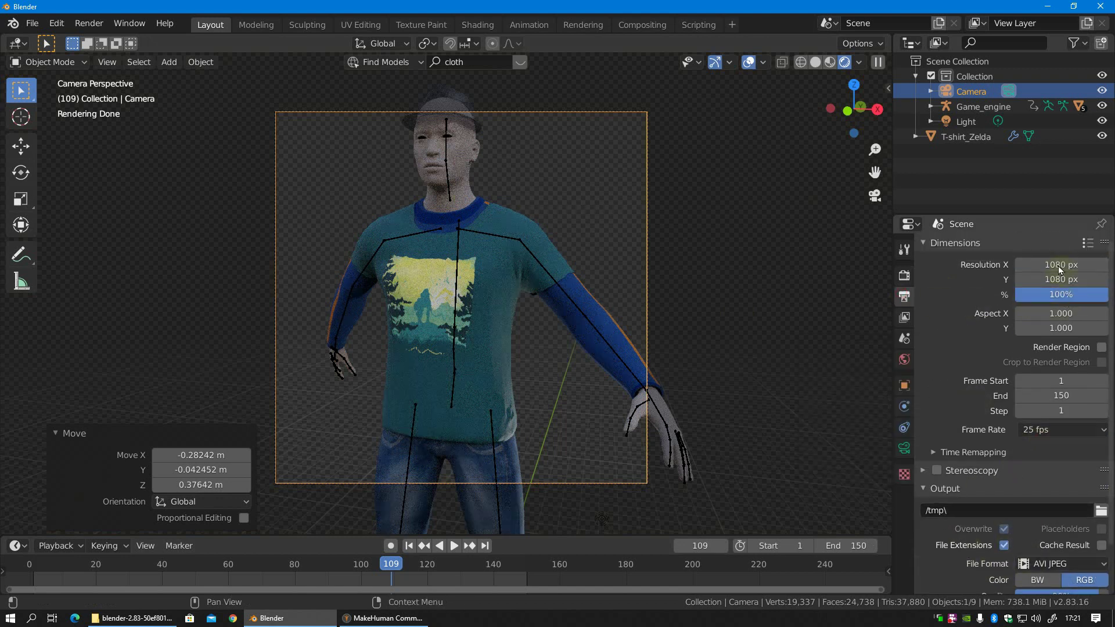
pyautogui.click(1059, 295)
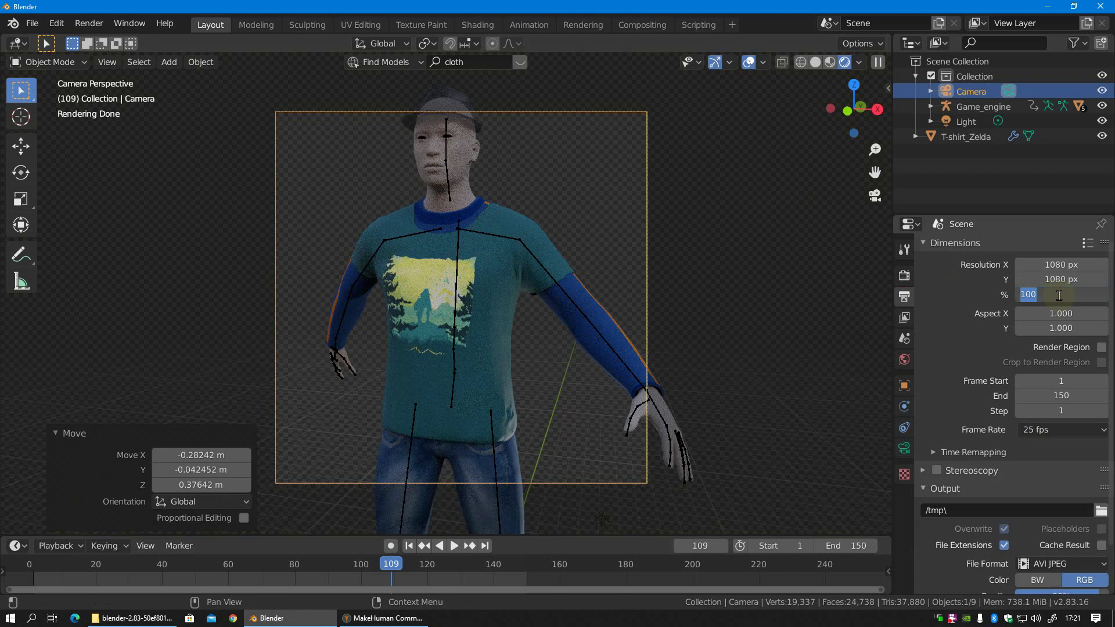
pyautogui.write('50')
pyautogui.click(904, 275)
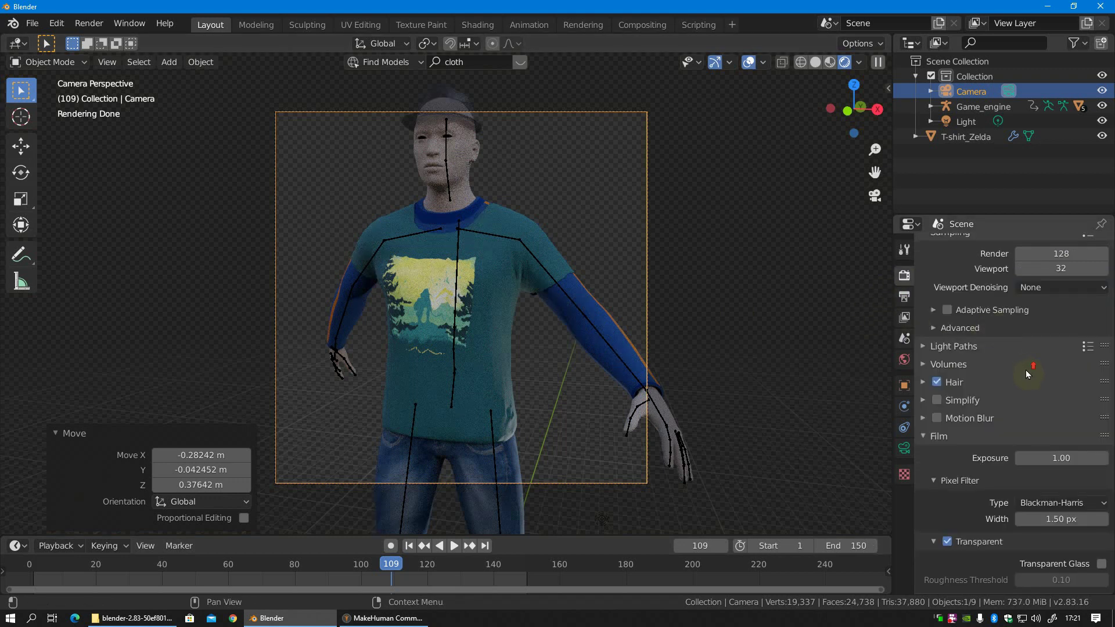
pyautogui.click(1061, 347)
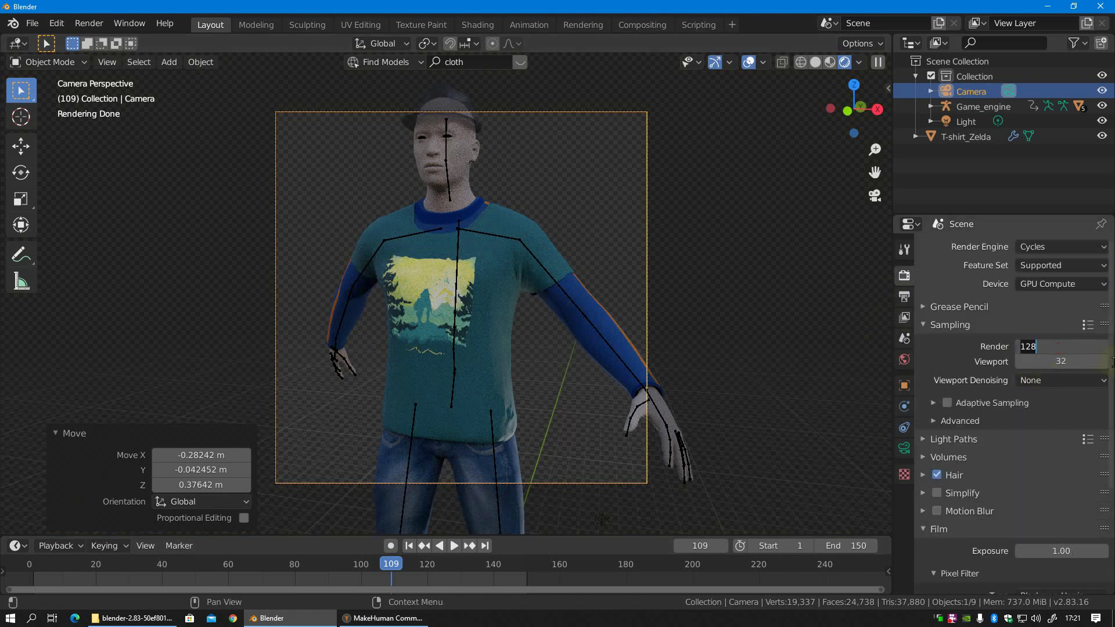
pyautogui.write('16')
pyautogui.press('Return')
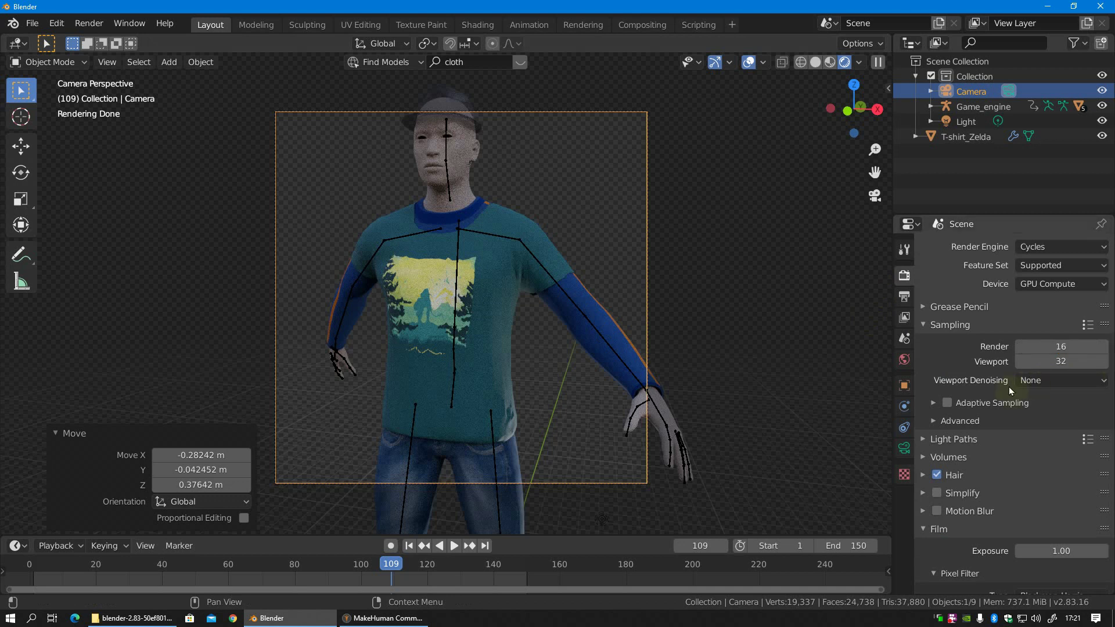
# - Turn the Light into a sun lamp with strength 10 and a warm cream colour
pyautogui.click(966, 122)
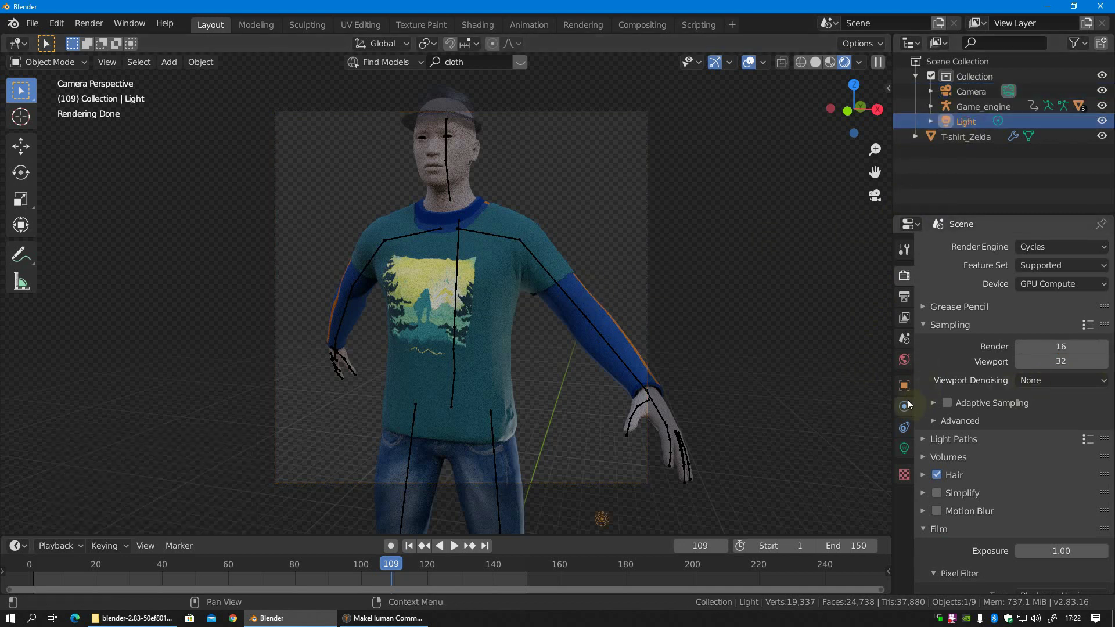
pyautogui.click(904, 406)
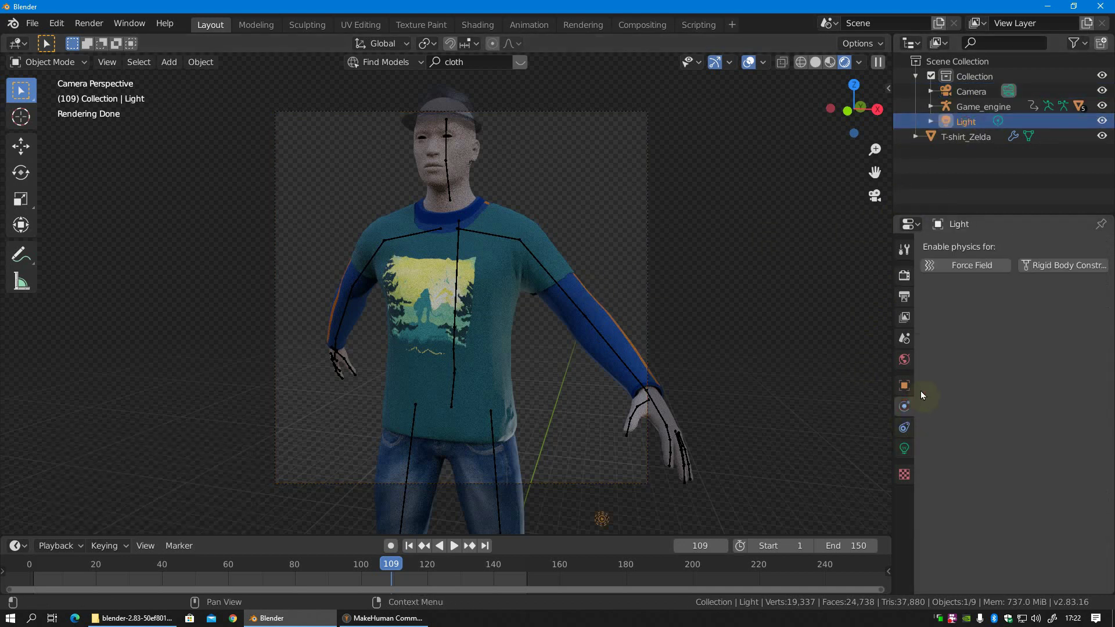
pyautogui.click(904, 449)
pyautogui.click(990, 310)
pyautogui.click(1049, 344)
pyautogui.write('10')
pyautogui.press('Return')
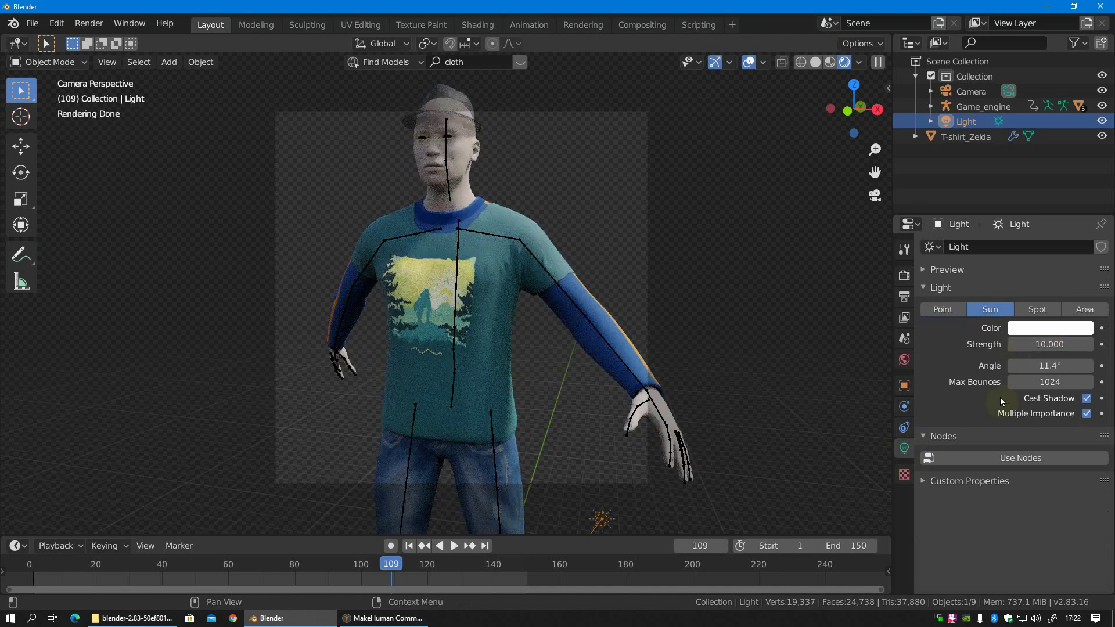
pyautogui.click(1050, 328)
pyautogui.click(1007, 197)
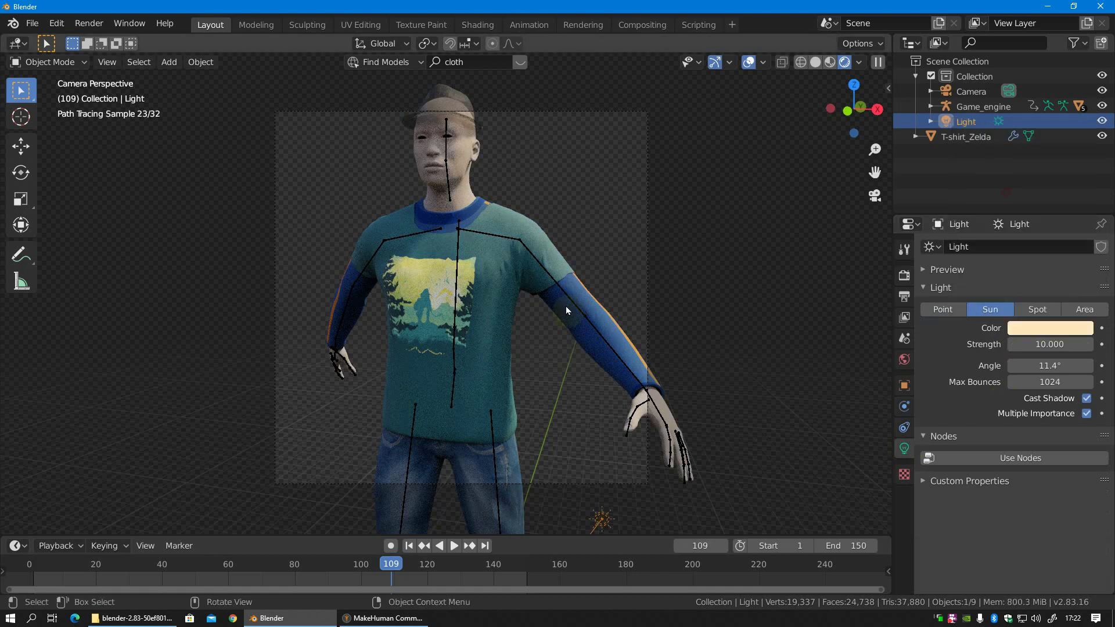
# - Render a test still with F12, close it, and return to material preview shading
pyautogui.press('F12')
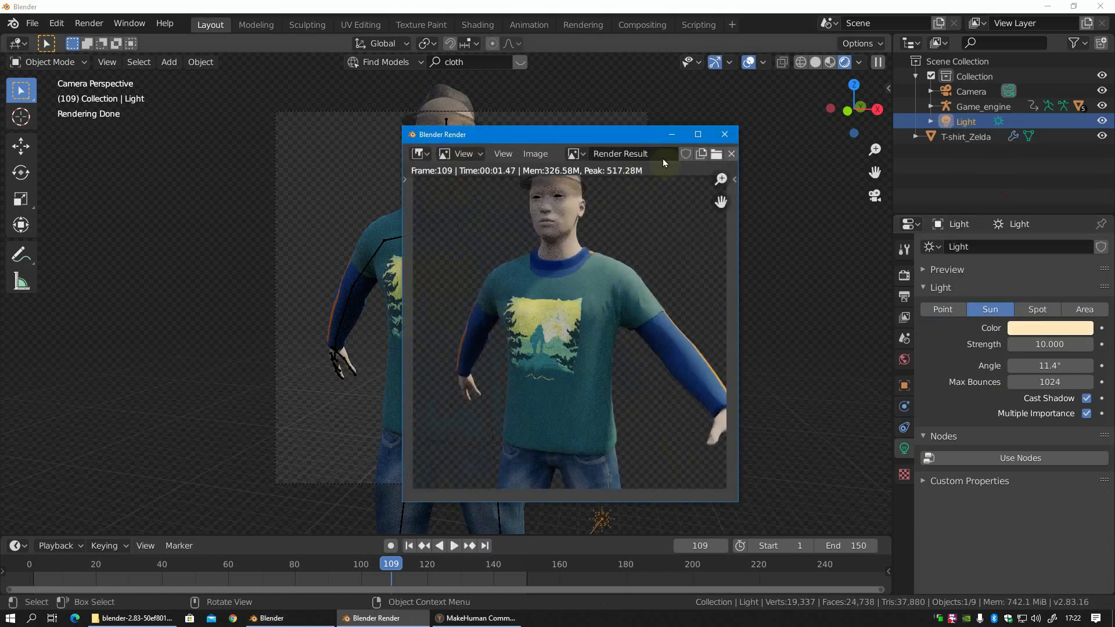
pyautogui.click(724, 135)
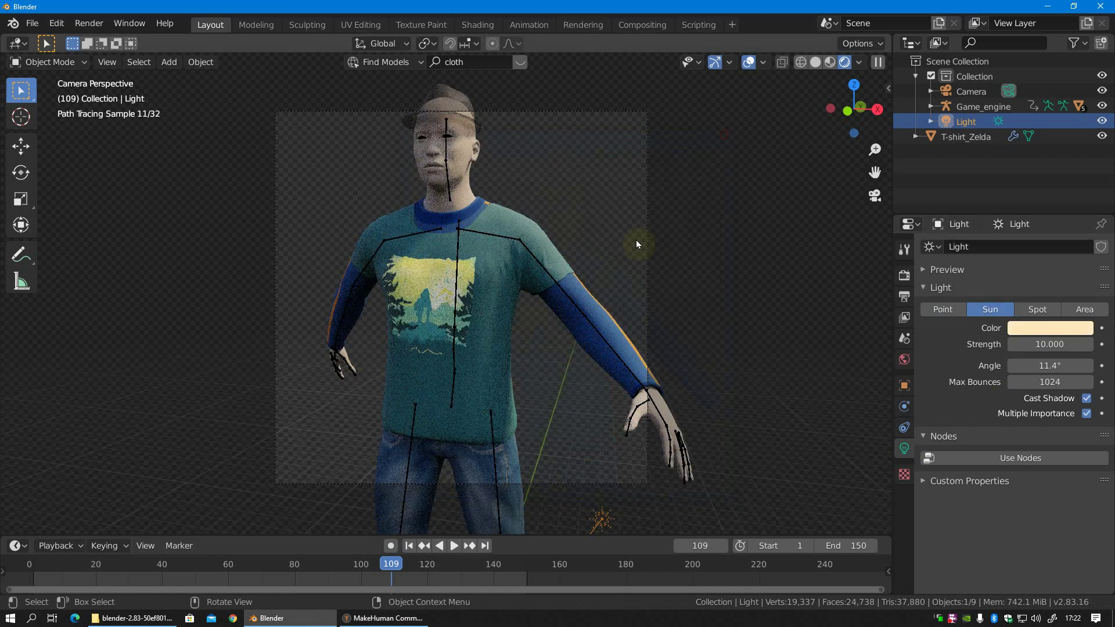
pyautogui.click(815, 62)
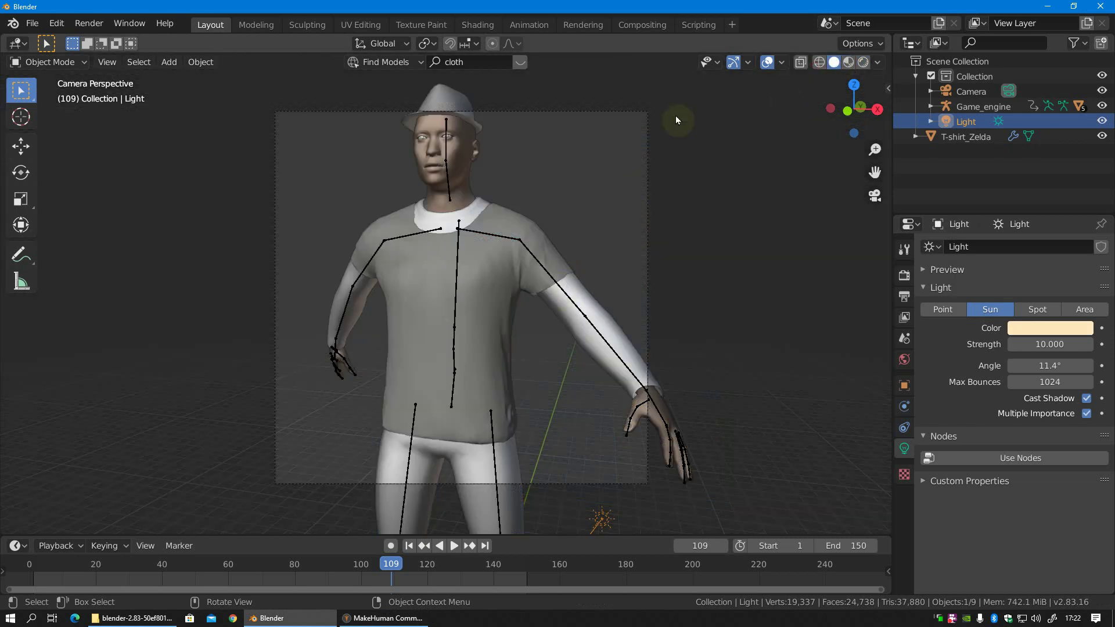
pyautogui.click(847, 62)
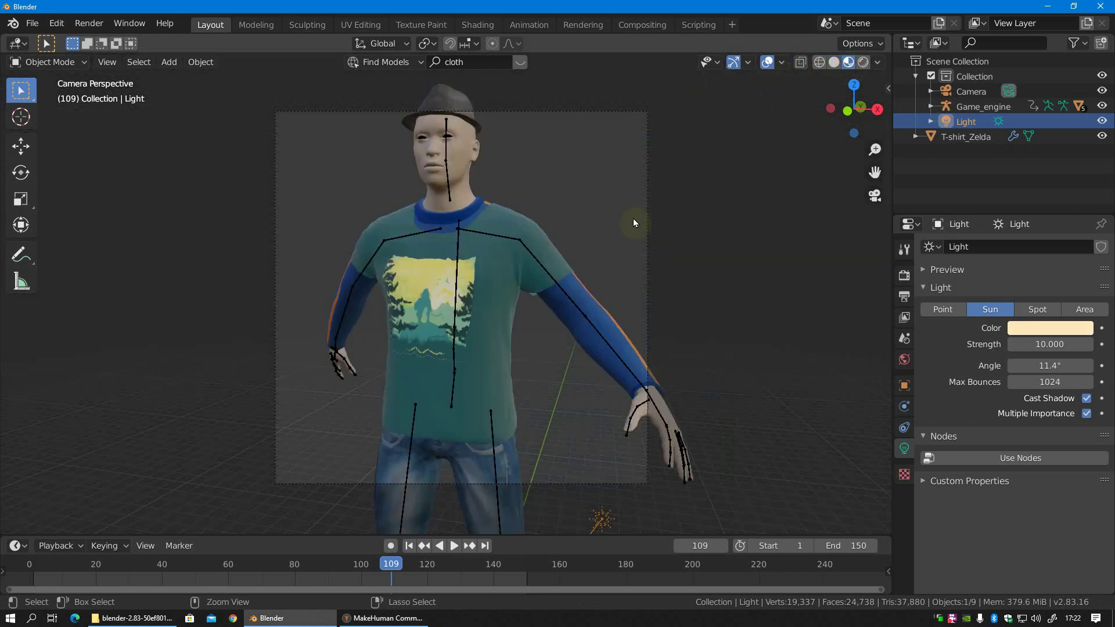
# - Render all 150 animation frames with Ctrl+F12, then close the finished render window
pyautogui.hotkey('ctrl', 'F12')
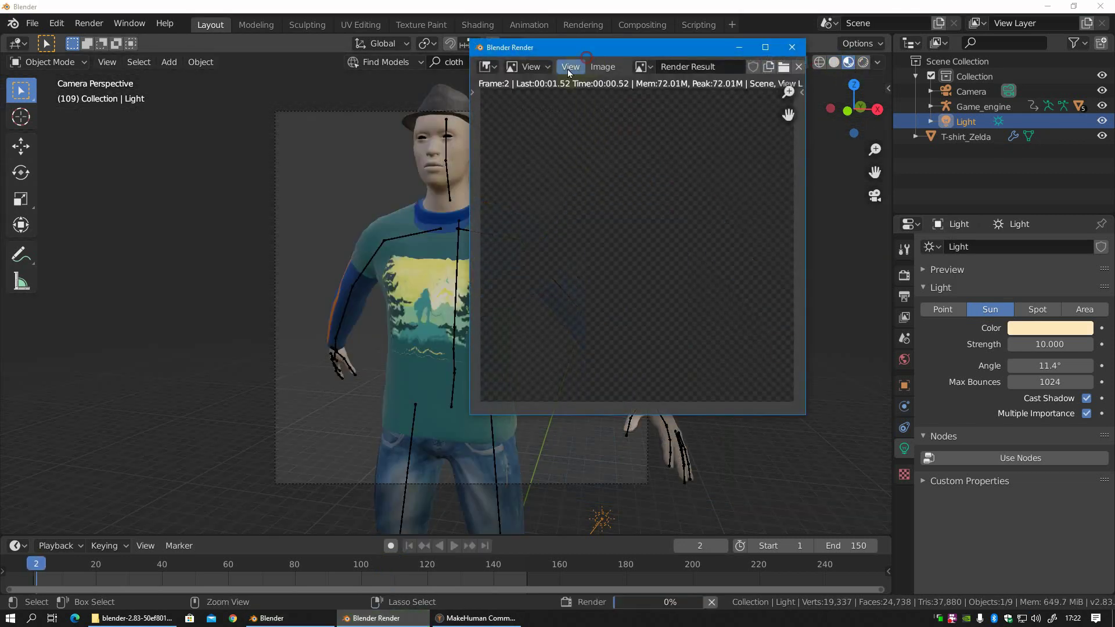
pyautogui.moveTo(588, 48); pyautogui.dragTo(447, 105)
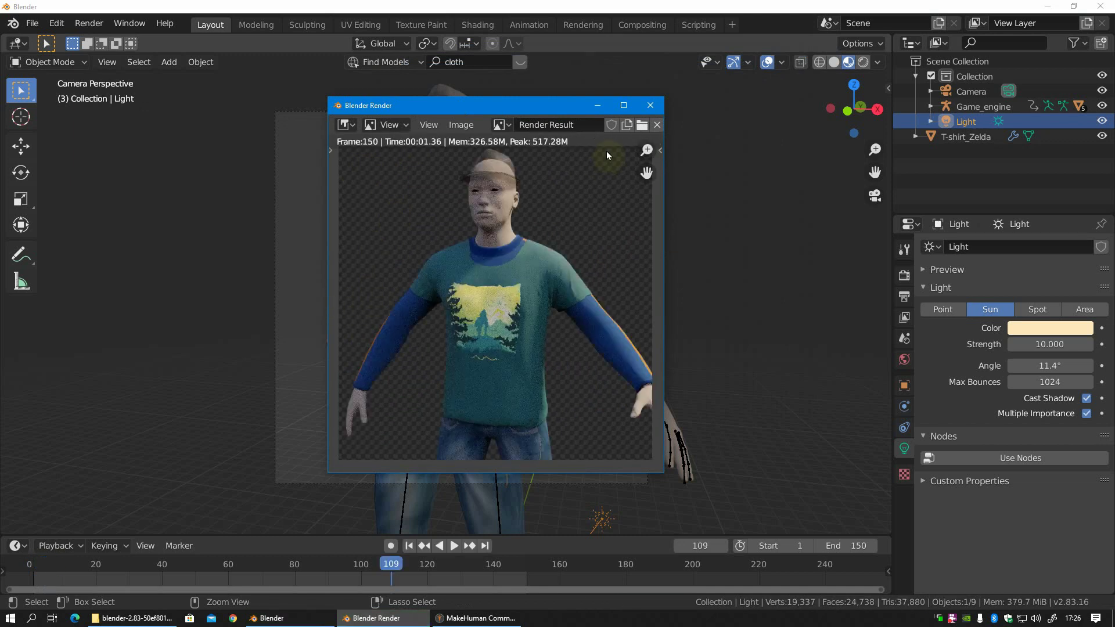
pyautogui.click(649, 105)
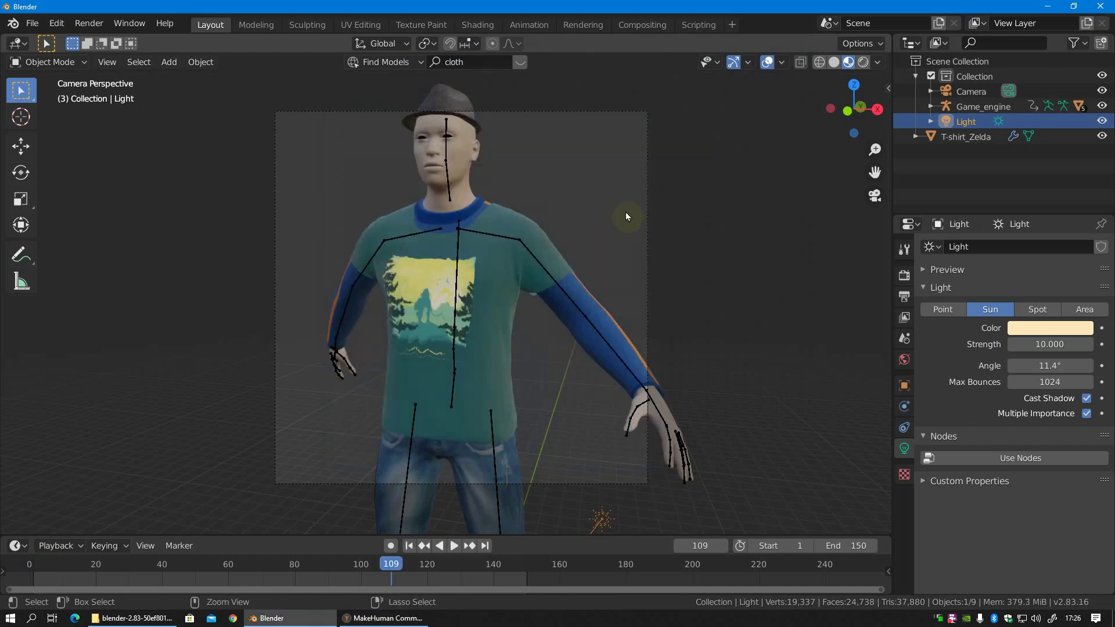
# - Play the rendered 0001-0150.avi with Ctrl+F11, centring the player window over the viewport
pyautogui.hotkey('ctrl', 'F11')
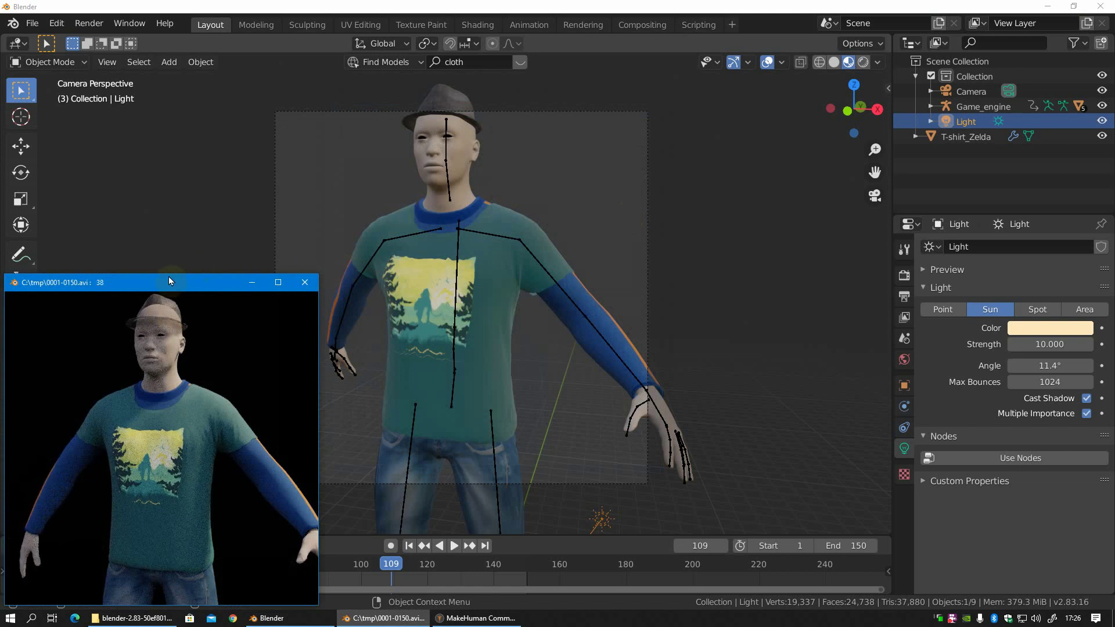
pyautogui.moveTo(156, 282); pyautogui.dragTo(364, 69)
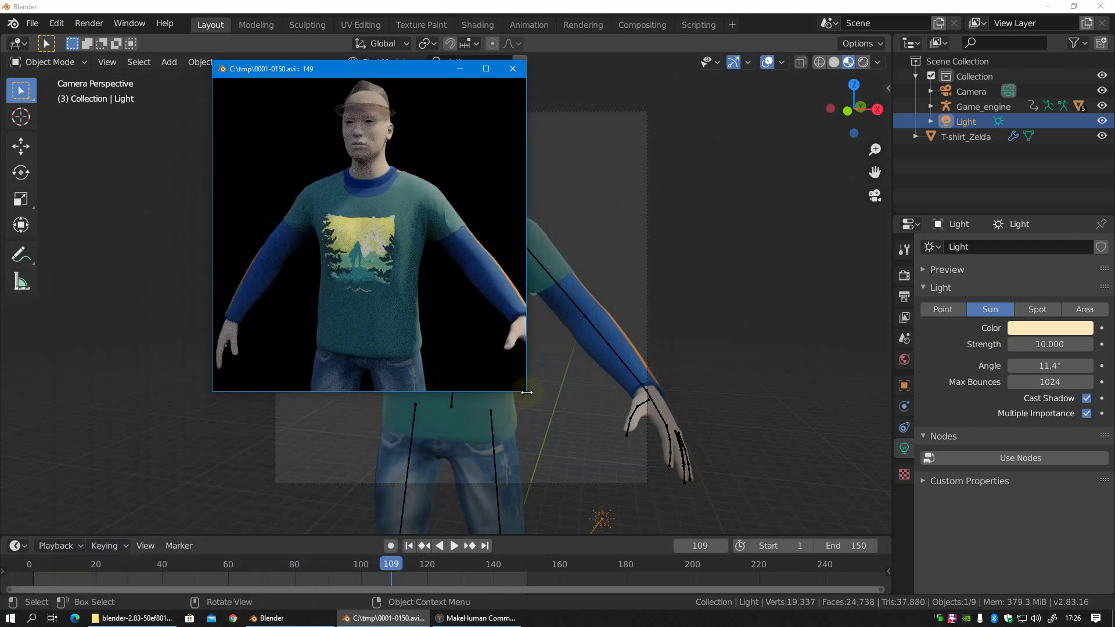
pyautogui.moveTo(526, 391); pyautogui.dragTo(784, 607)
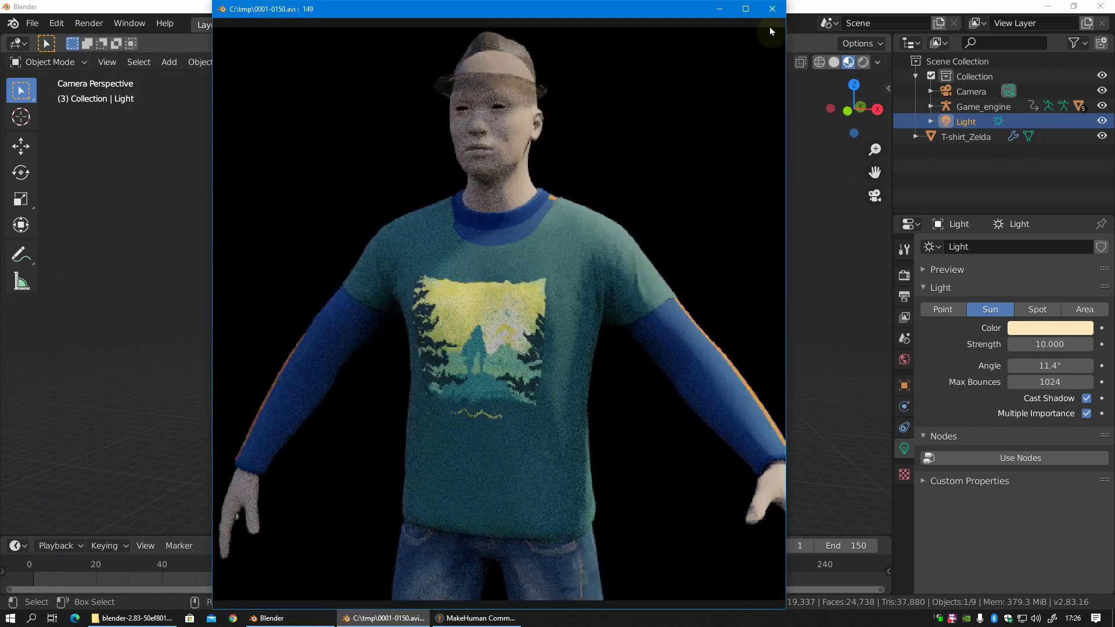
pyautogui.press('Escape')
pyautogui.hotkey('ctrl', 'F11')
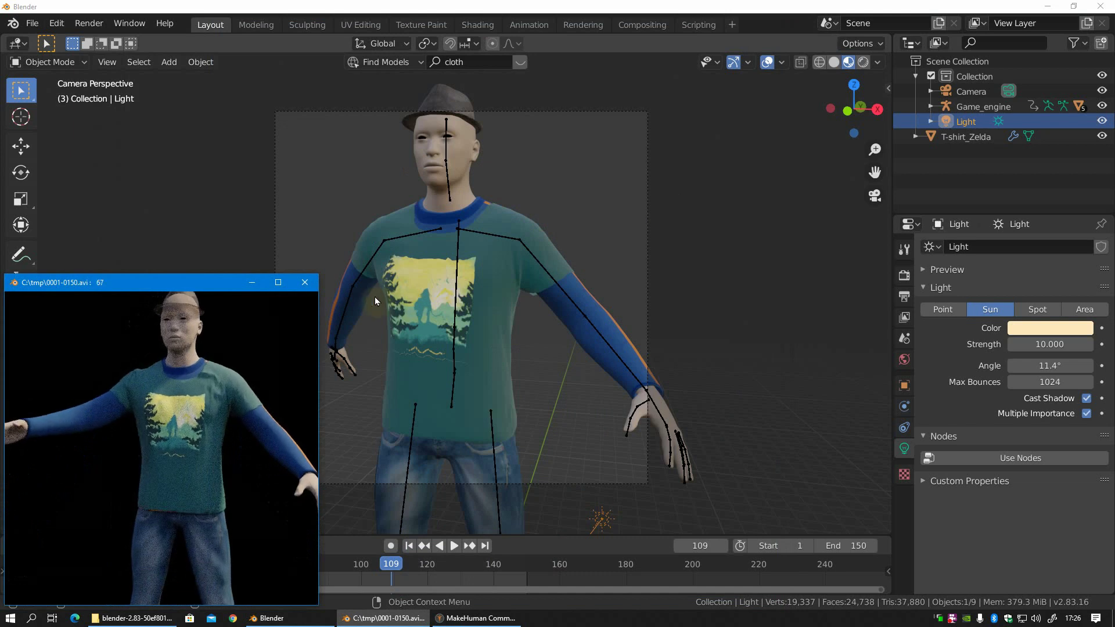
pyautogui.moveTo(171, 285); pyautogui.dragTo(486, 131)
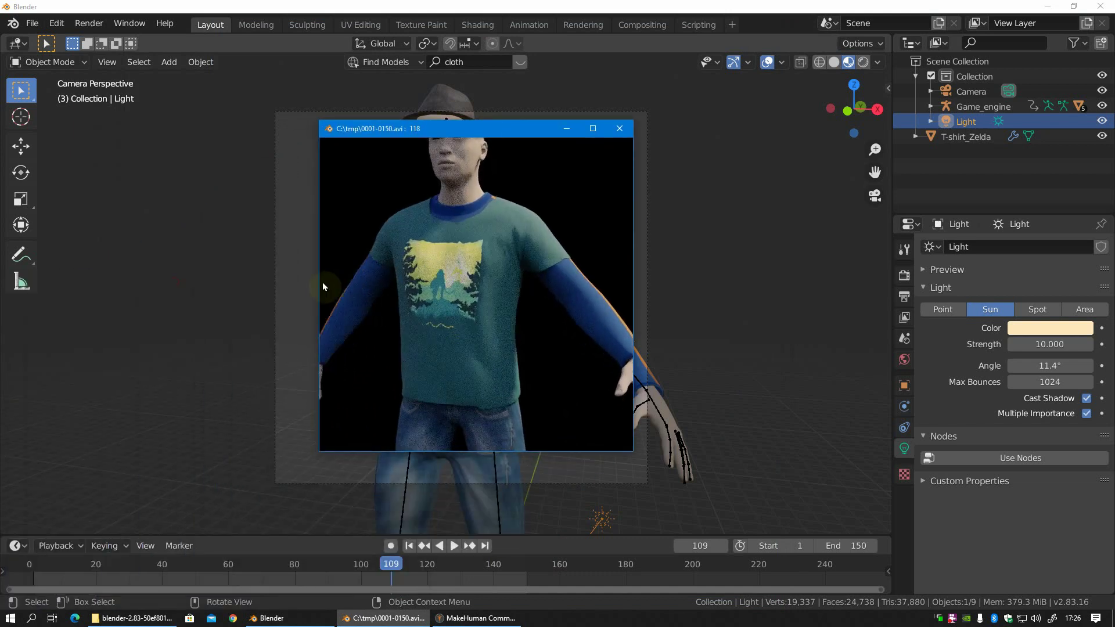